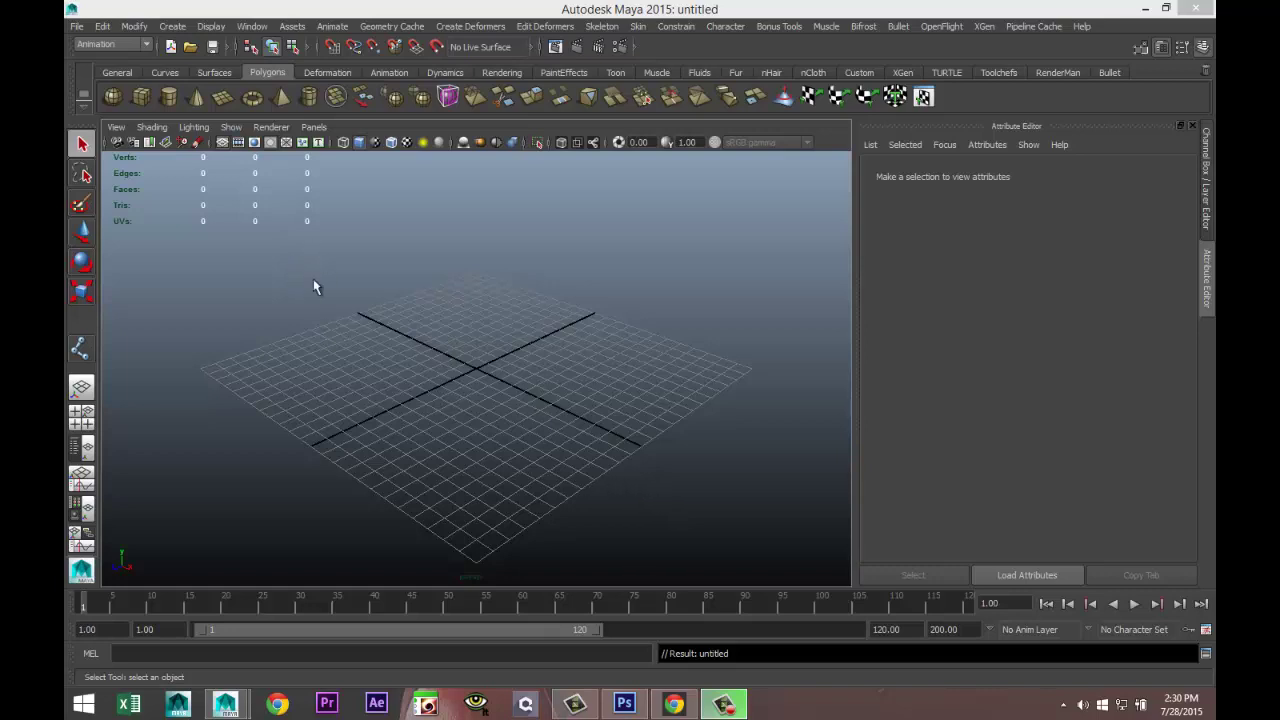
- Create a polygon sphere on the grid and centre it at the origin by setting Translate X and Z to 0
{"action": "left_click", "coordinate": [115, 104]}
{"action": "left_click_drag", "start_coordinate": [394, 334], "coordinate": [420, 346]}
{"action": "left_click", "coordinate": [905, 175]}
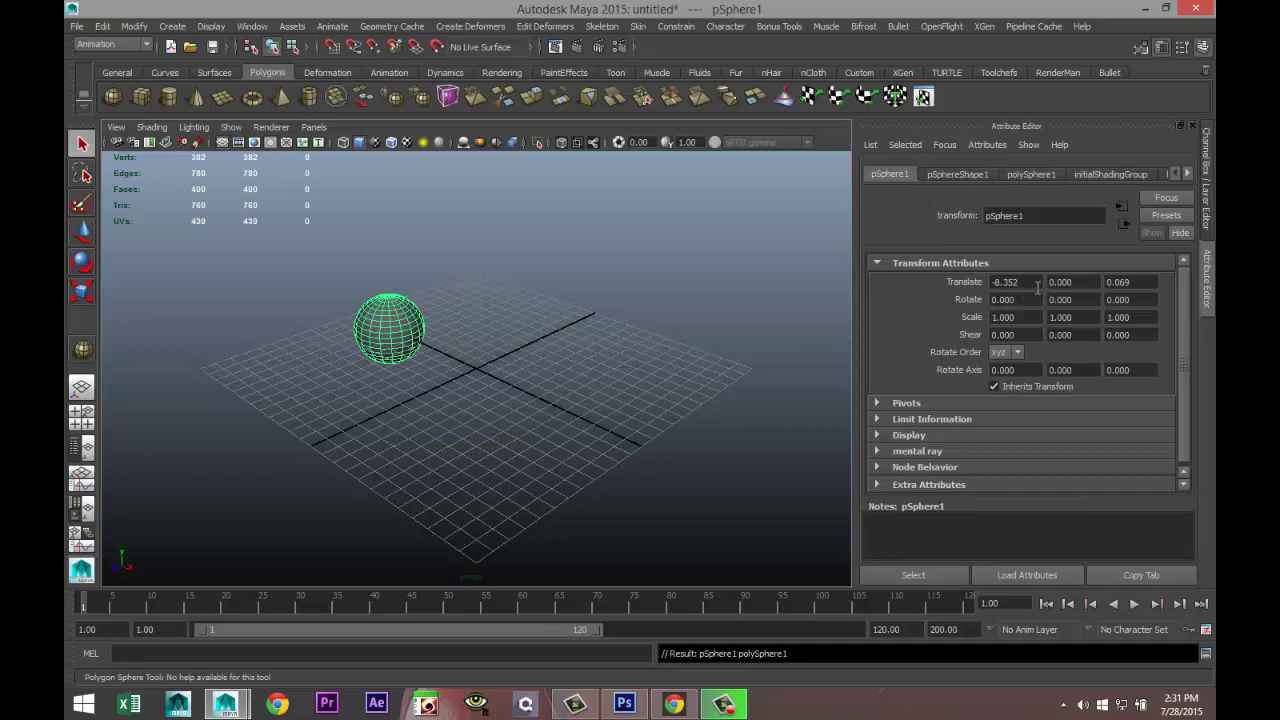
{"action": "left_click_drag", "start_coordinate": [1037, 287], "coordinate": [920, 288]}
{"action": "type", "text": "0"}
{"action": "key", "text": "Tab"}
{"action": "key", "text": "Tab"}
{"action": "type", "text": "0"}
{"action": "key", "text": "Return"}
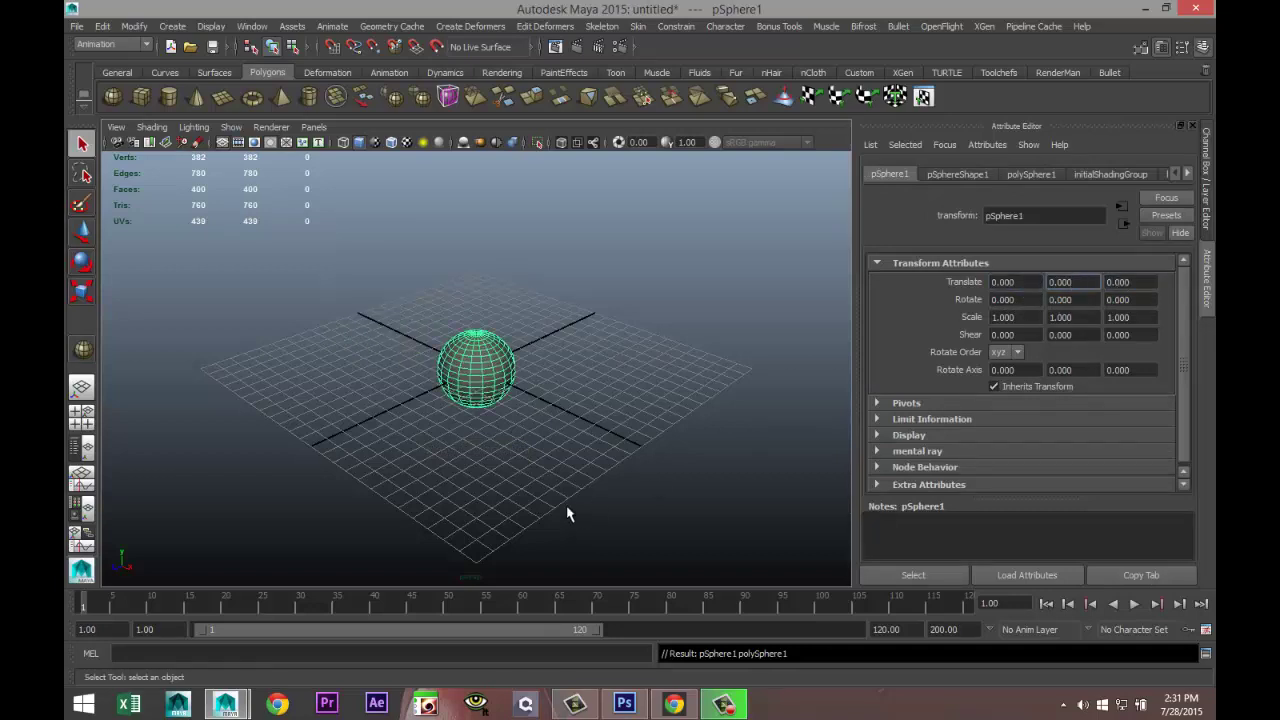
- Create a tall upright polygon cylinder on the grid beside the sphere
{"action": "left_click_drag", "start_coordinate": [493, 541], "coordinate": [363, 497], "text": "alt"}
{"action": "left_click", "coordinate": [168, 96]}
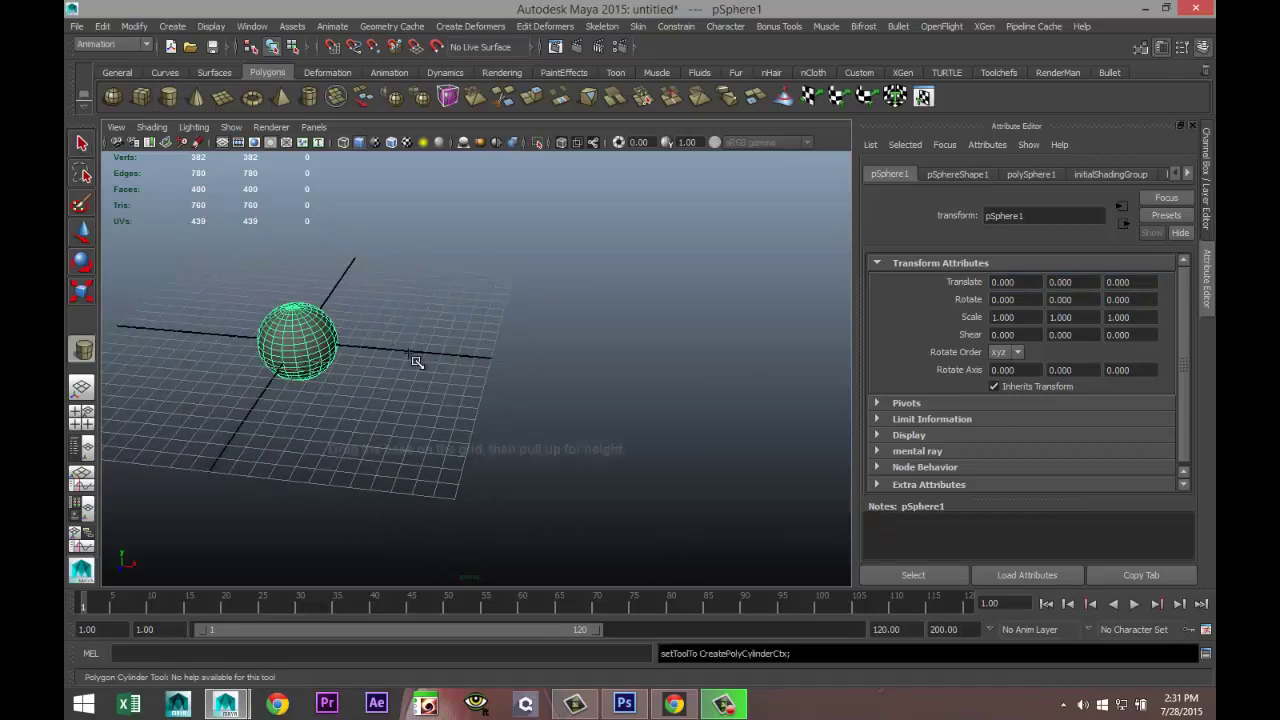
{"action": "left_click_drag", "start_coordinate": [460, 400], "coordinate": [480, 215]}
- Taper the cylinder by selecting its top vertices and scaling them uniformly inward to roughly half the width
{"action": "right_click_drag", "start_coordinate": [472, 226], "coordinate": [421, 229]}
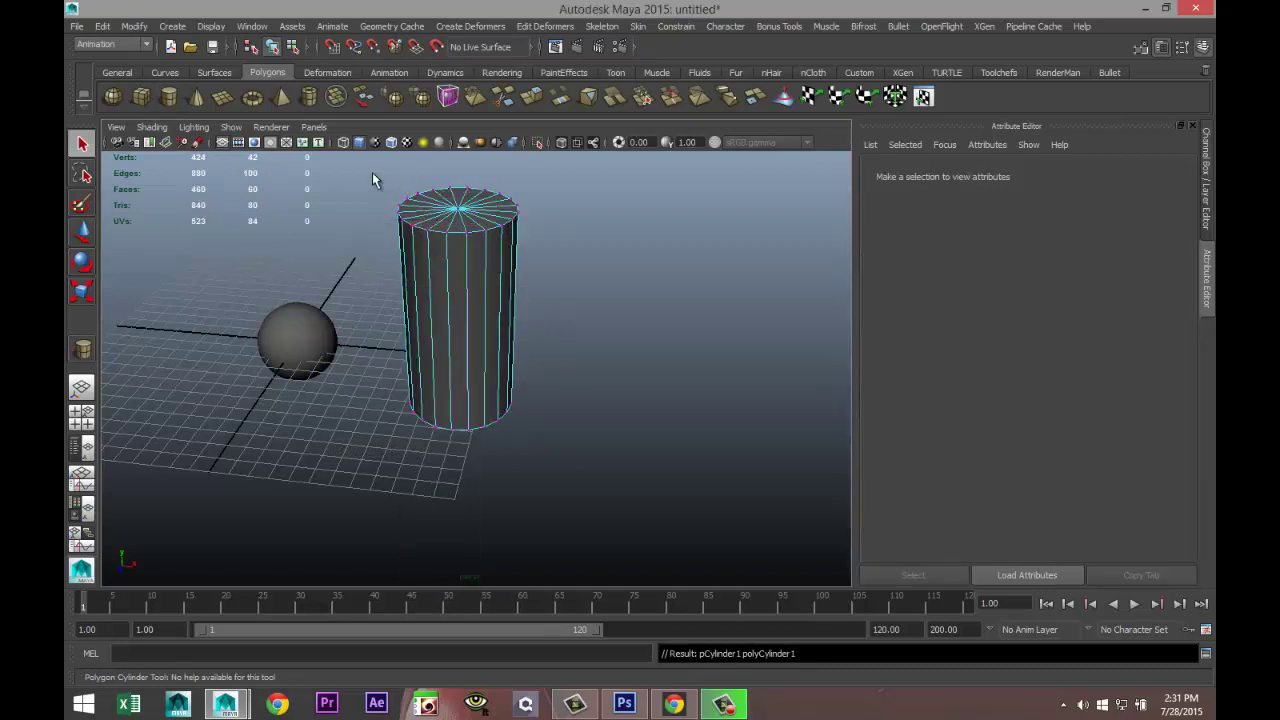
{"action": "left_click_drag", "start_coordinate": [372, 175], "coordinate": [563, 289]}
{"action": "key", "text": "r"}
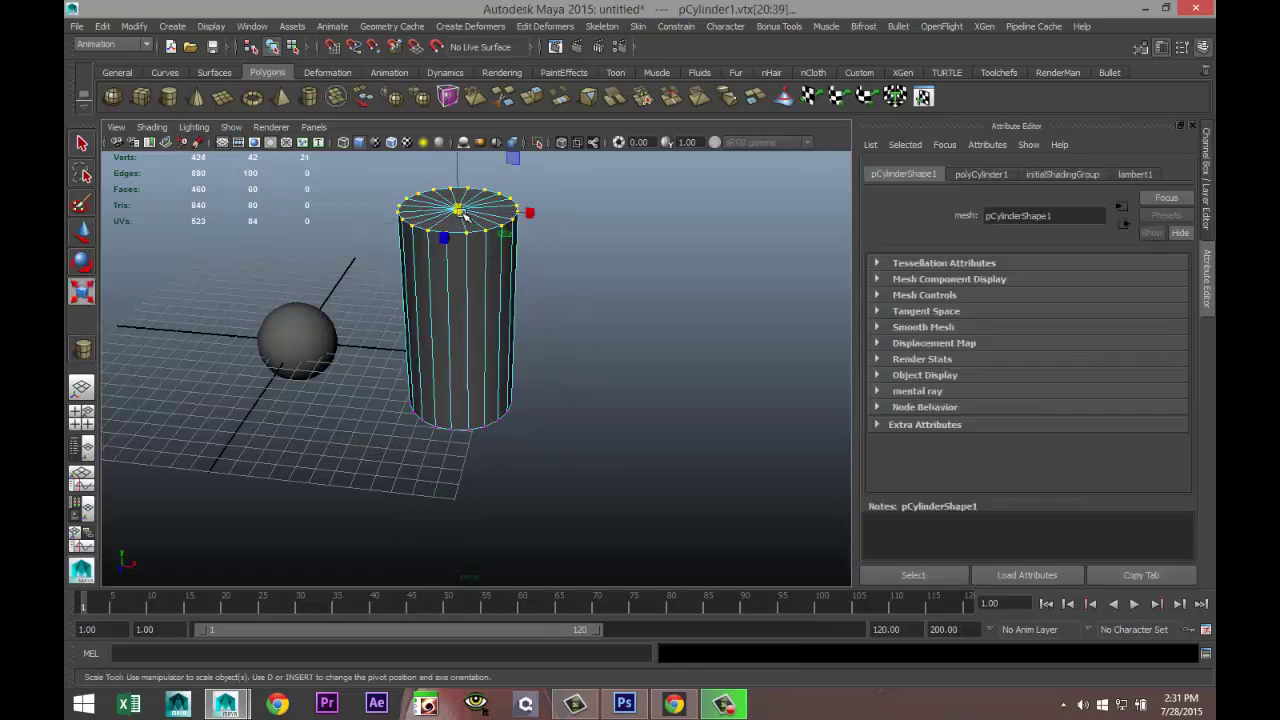
{"action": "left_click_drag", "start_coordinate": [457, 209], "coordinate": [458, 252]}
{"action": "left_click", "coordinate": [485, 322]}
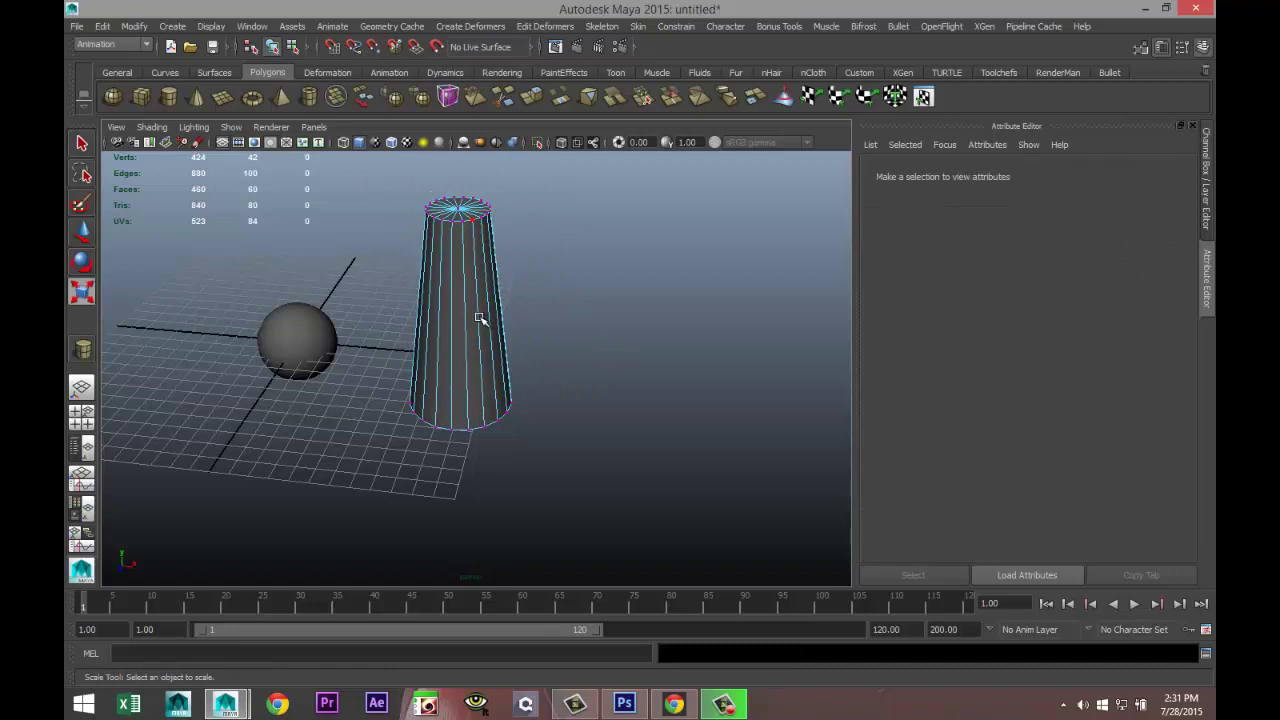
- Return the cylinder to object mode and lay it horizontal by setting its Rotate Z to -90
{"action": "right_click_drag", "start_coordinate": [475, 318], "coordinate": [545, 296]}
{"action": "left_click", "coordinate": [466, 314]}
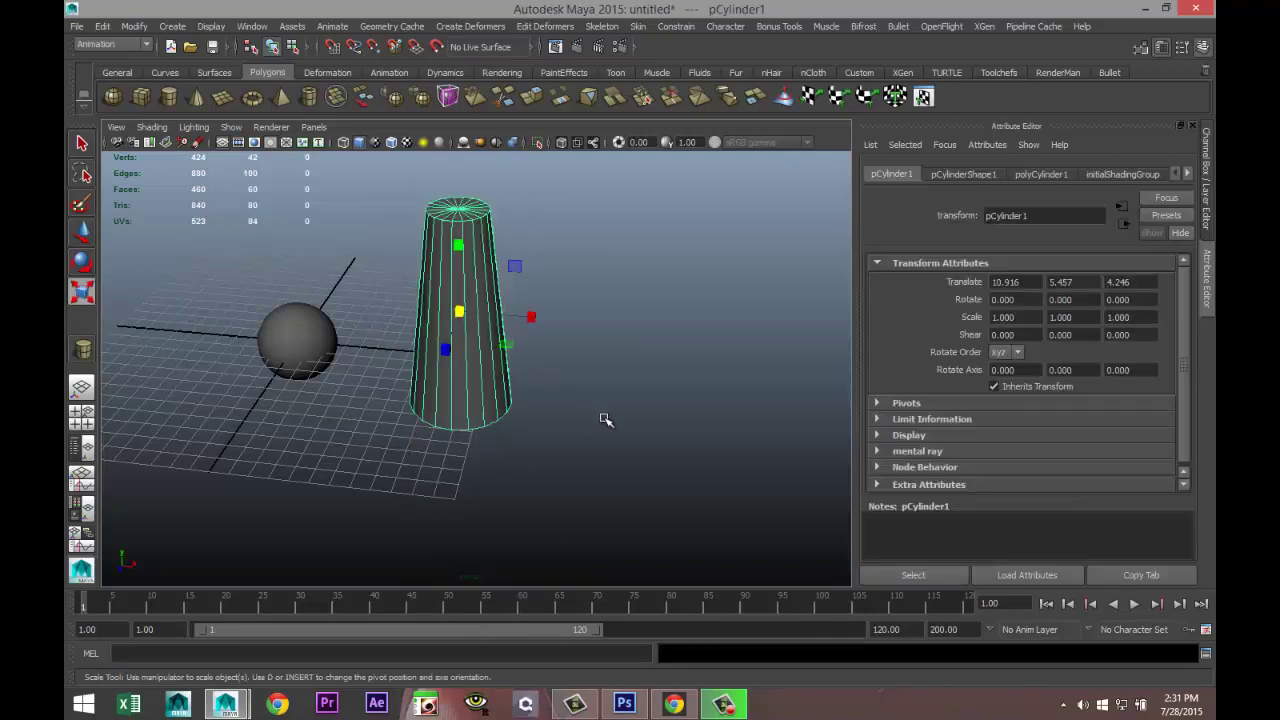
{"action": "key", "text": "e"}
{"action": "left_click_drag", "start_coordinate": [516, 278], "coordinate": [567, 360]}
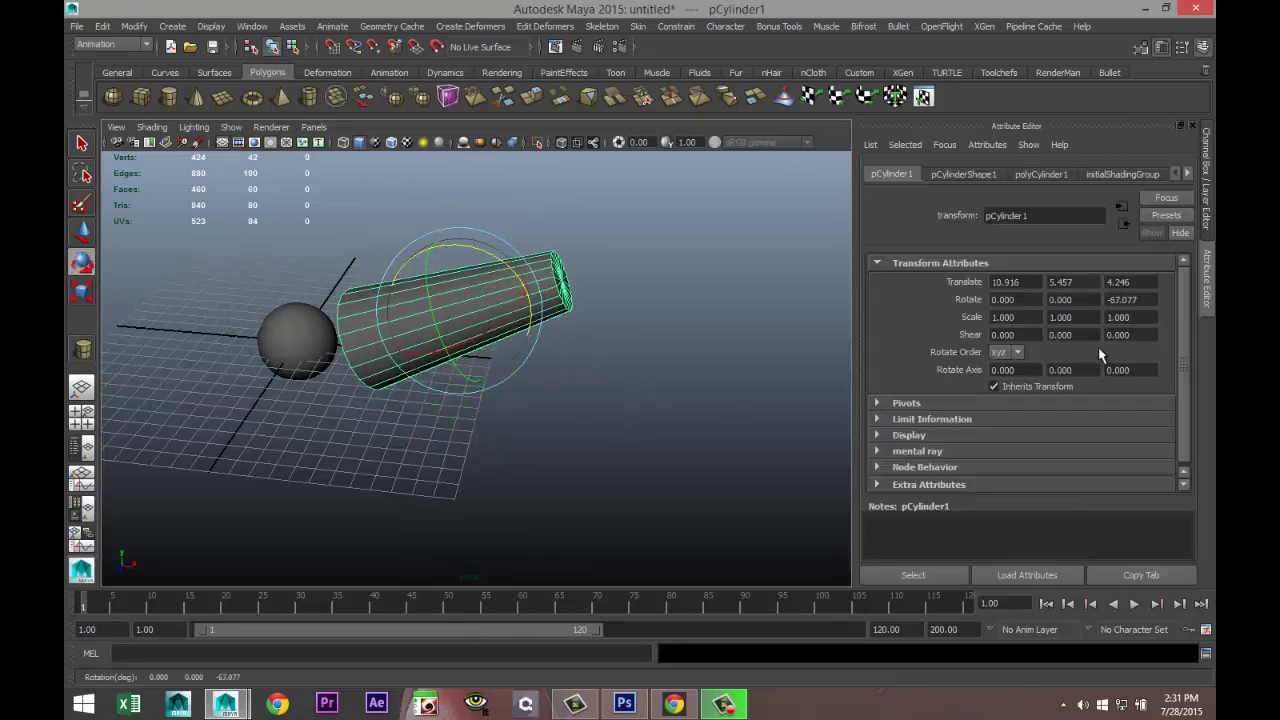
{"action": "left_click_drag", "start_coordinate": [1157, 299], "coordinate": [1021, 300]}
{"action": "type", "text": "-5"}
{"action": "key", "text": "Return"}
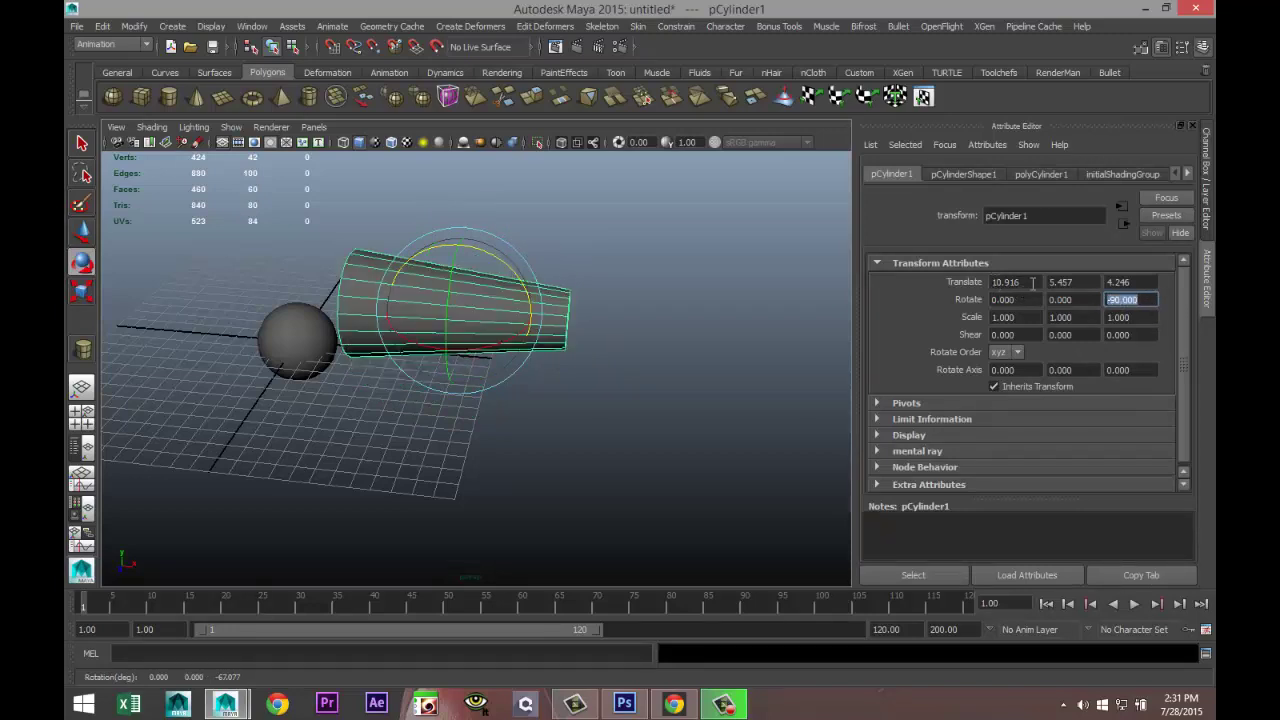
- Set the cylinder's Translate X, Y and Z to 0 and deselect it
{"action": "left_click_drag", "start_coordinate": [1033, 283], "coordinate": [877, 286]}
{"action": "type", "text": "0"}
{"action": "key", "text": "Tab"}
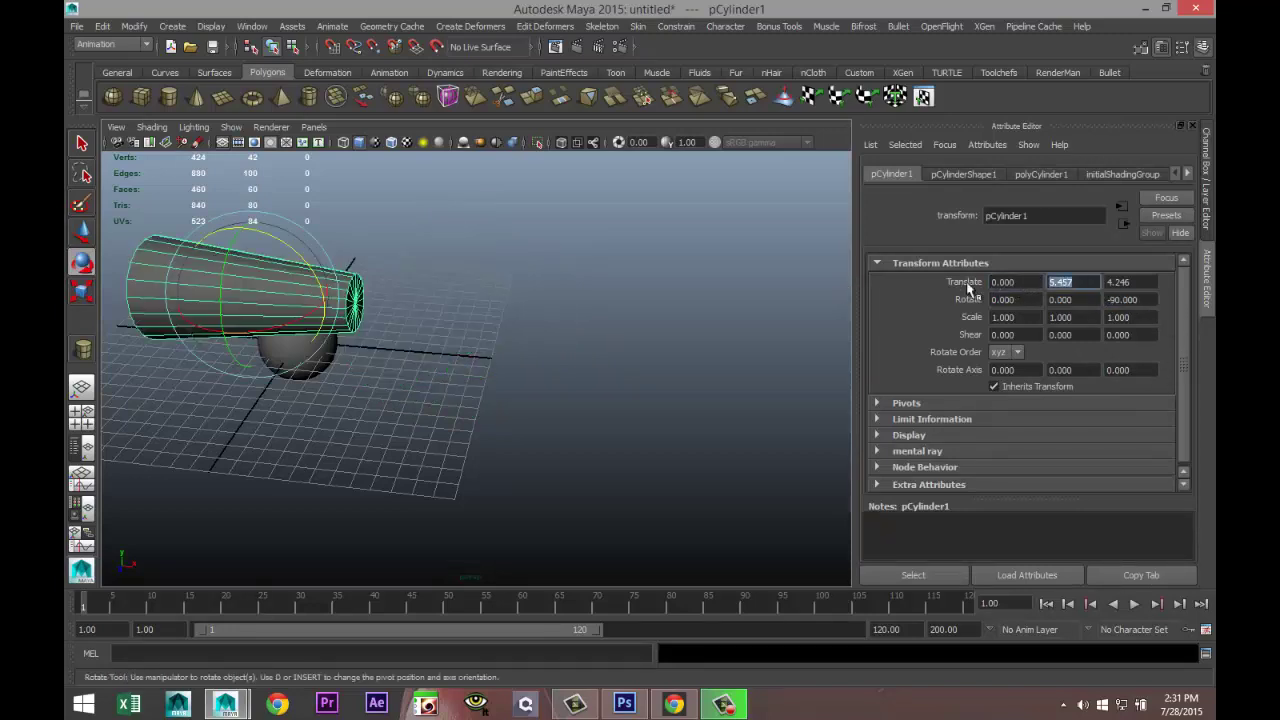
{"action": "type", "text": "0"}
{"action": "key", "text": "Tab"}
{"action": "type", "text": "0"}
{"action": "left_click", "coordinate": [1082, 282]}
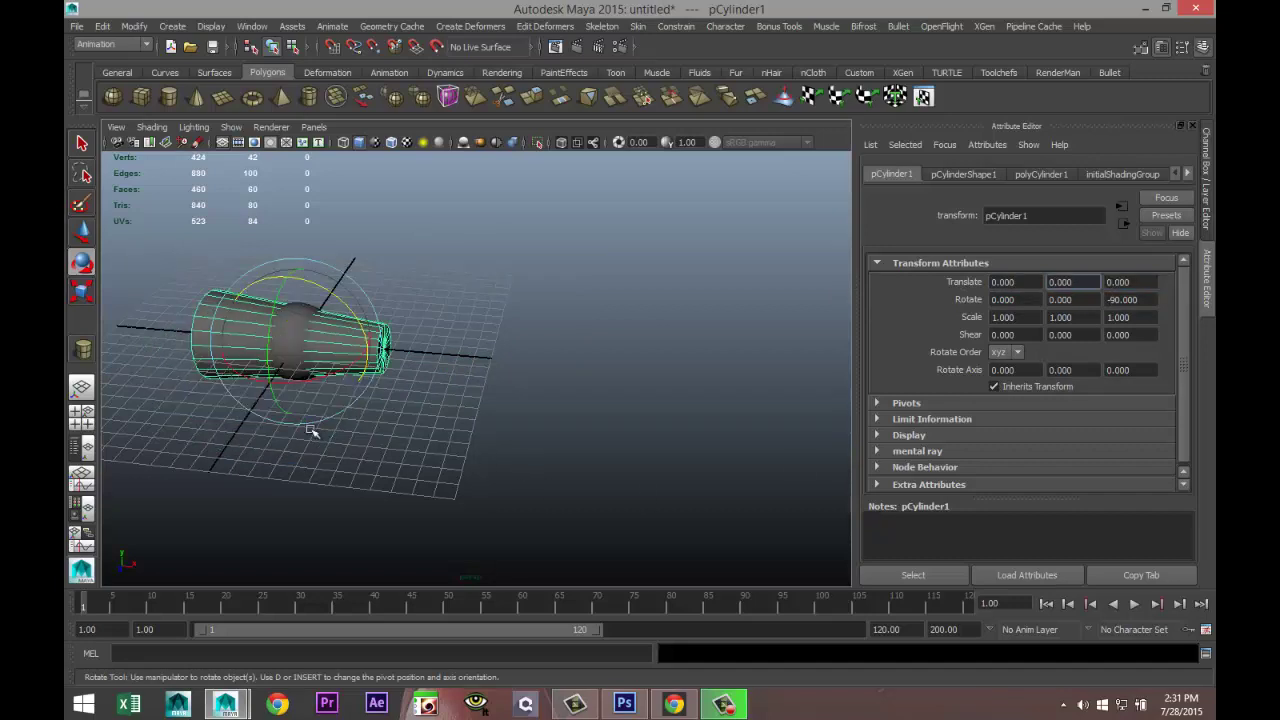
{"action": "left_click", "coordinate": [567, 437]}
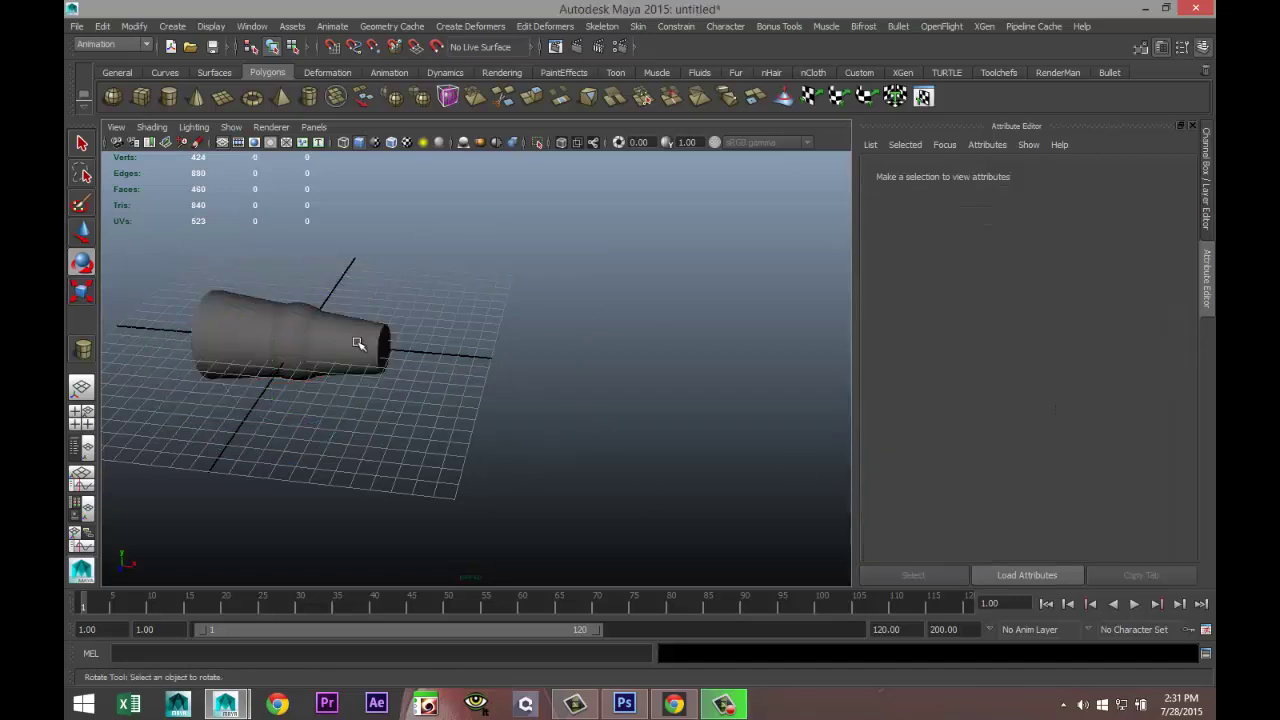
- Move the cylinder along X to about 7.2 and, in the top view, scale it uniformly to about 0.87 beside the sphere
{"action": "left_click", "coordinate": [357, 343]}
{"action": "key", "text": "w"}
{"action": "left_click_drag", "start_coordinate": [403, 357], "coordinate": [505, 370]}
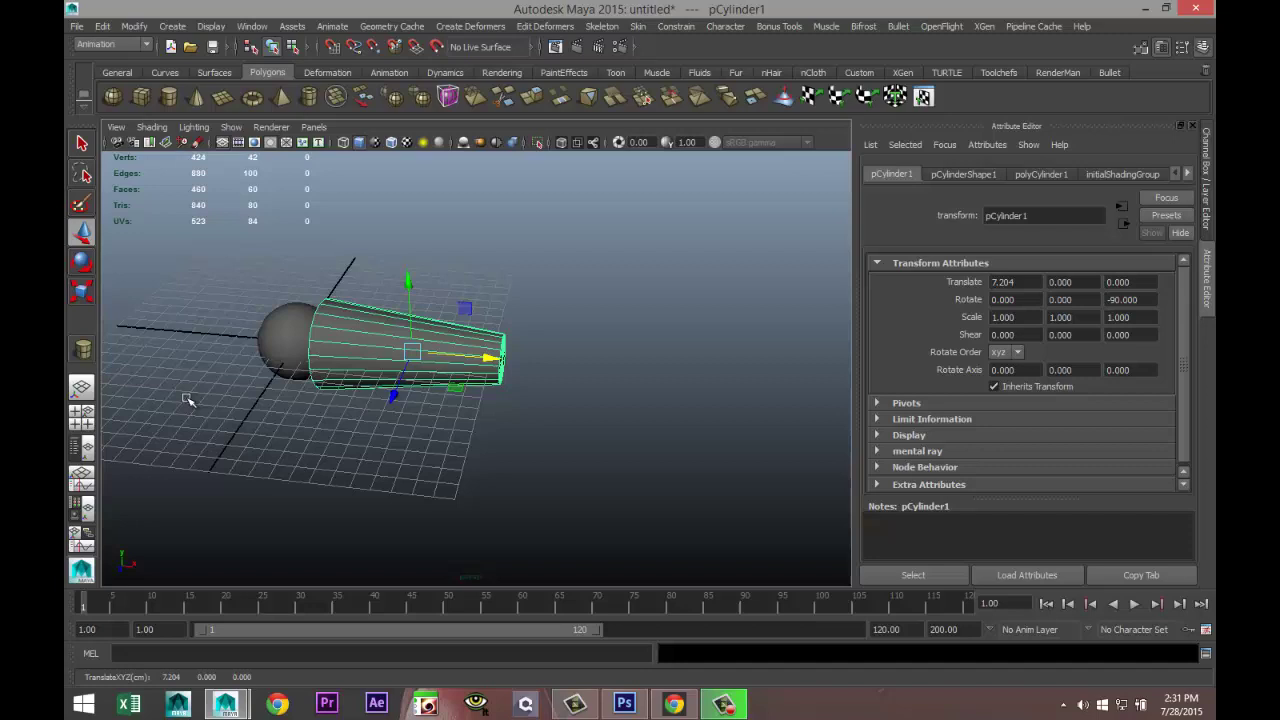
{"action": "key", "text": "space"}
{"action": "key", "text": "space"}
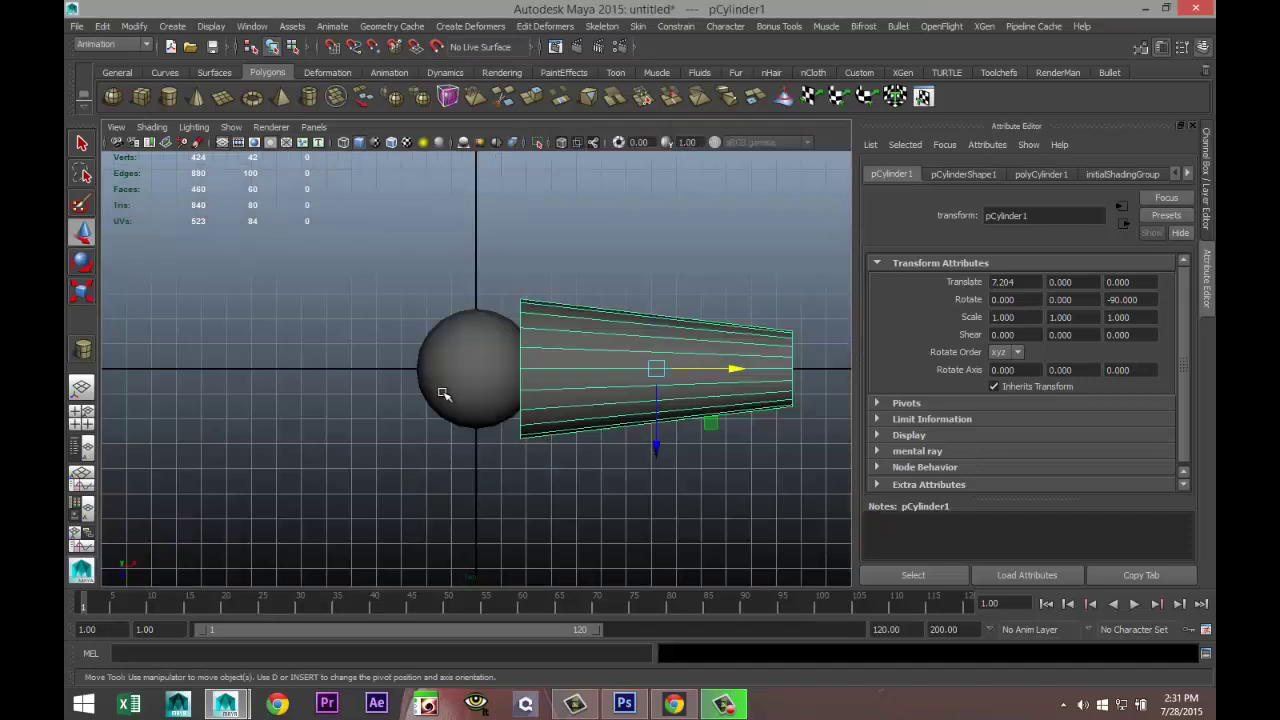
{"action": "key", "text": "r"}
{"action": "left_click_drag", "start_coordinate": [657, 372], "coordinate": [638, 372]}
- Lengthen the cylinder by moving the vertices of its narrow end outward along X to about 17.8
{"action": "right_click", "coordinate": [765, 365]}
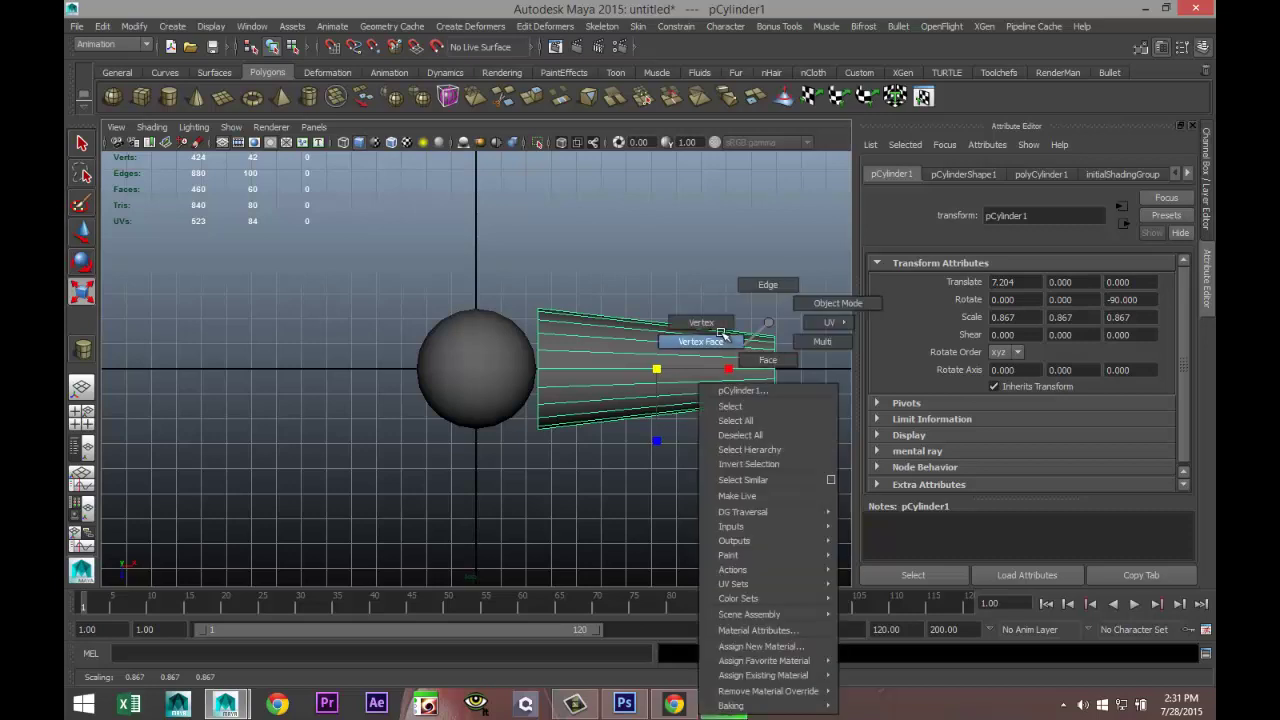
{"action": "left_click", "coordinate": [726, 328]}
{"action": "left_click_drag", "start_coordinate": [737, 291], "coordinate": [854, 519]}
{"action": "scroll", "coordinate": [806, 514], "scroll_direction": "down", "scroll_amount": 4}
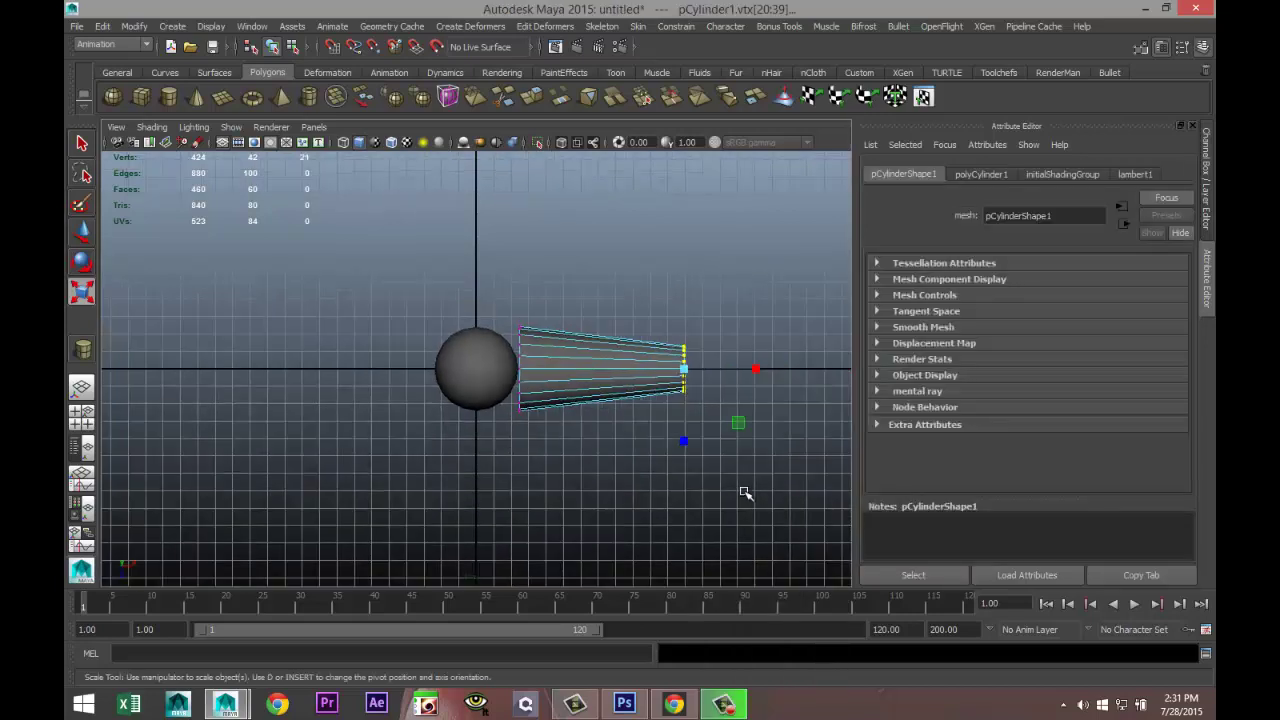
{"action": "key", "text": "w"}
{"action": "left_click_drag", "start_coordinate": [753, 372], "coordinate": [857, 372]}
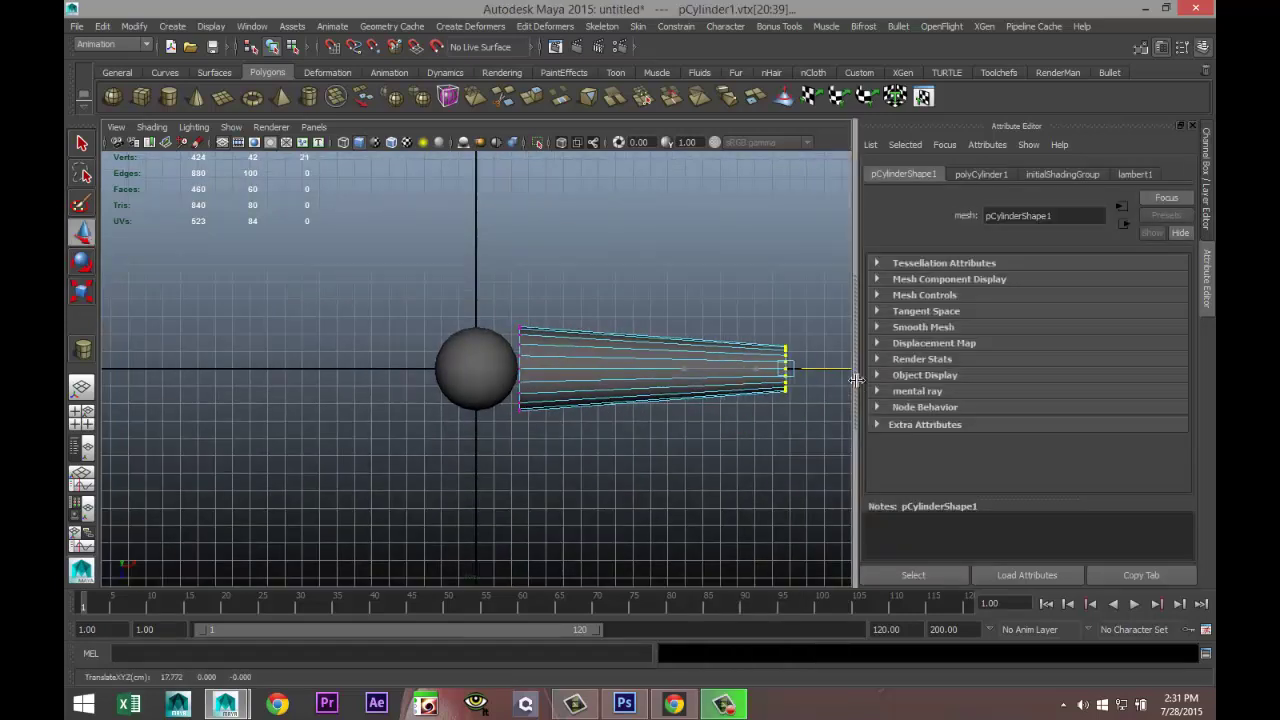
- Return to object mode, select the sphere and the tapered cylinder, and combine them into one mesh
{"action": "right_click", "coordinate": [478, 352]}
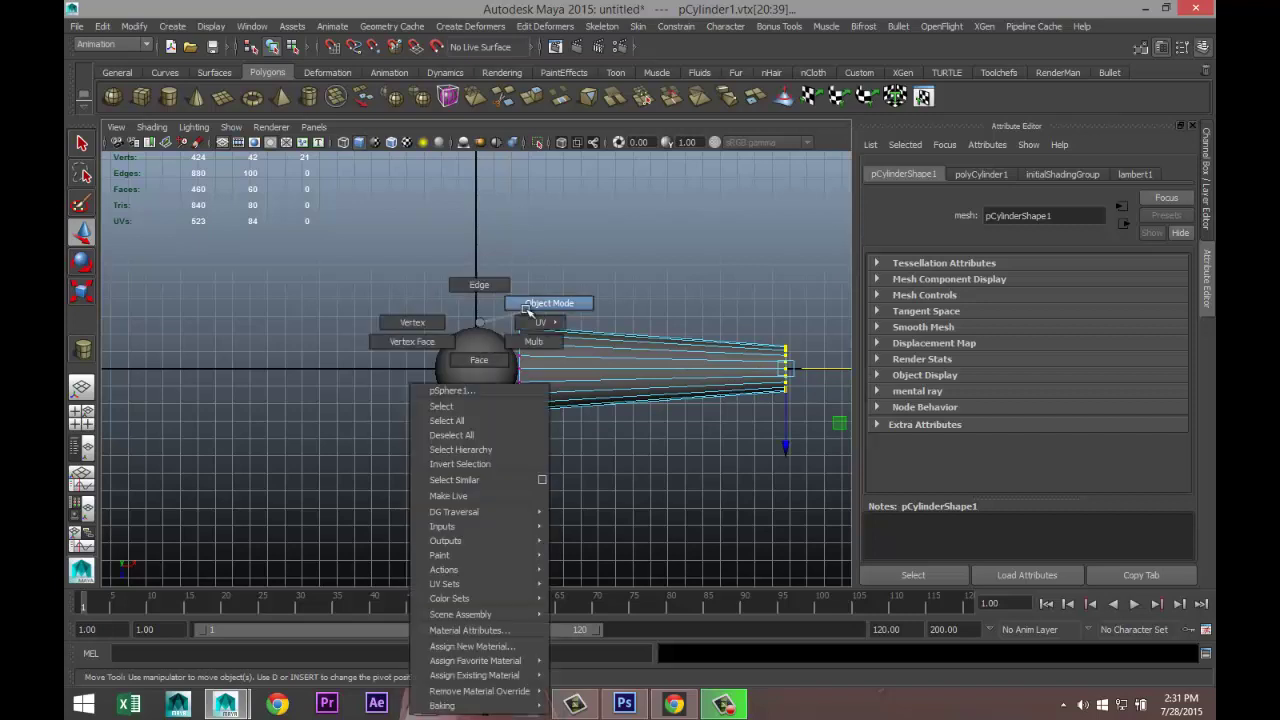
{"action": "left_click_drag", "start_coordinate": [366, 277], "coordinate": [563, 447]}
{"action": "left_click", "coordinate": [500, 400]}
{"action": "left_click", "coordinate": [443, 345]}
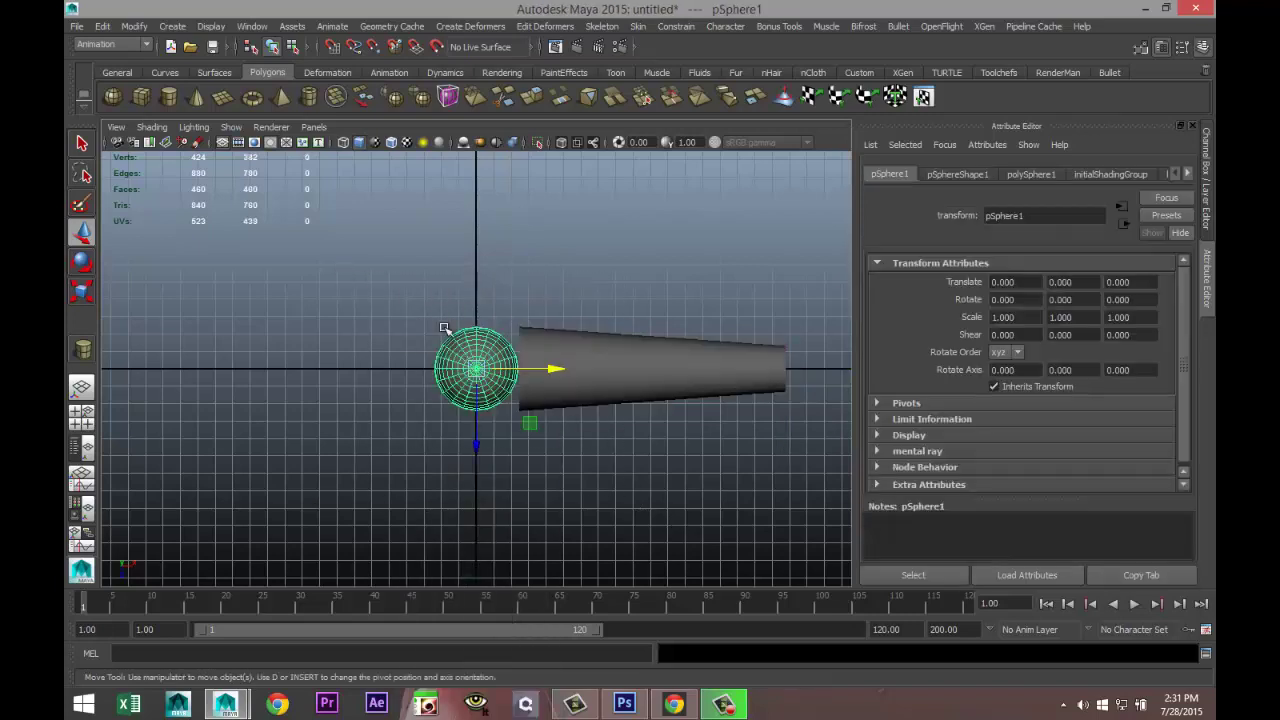
{"action": "left_click", "coordinate": [583, 357], "text": "shift"}
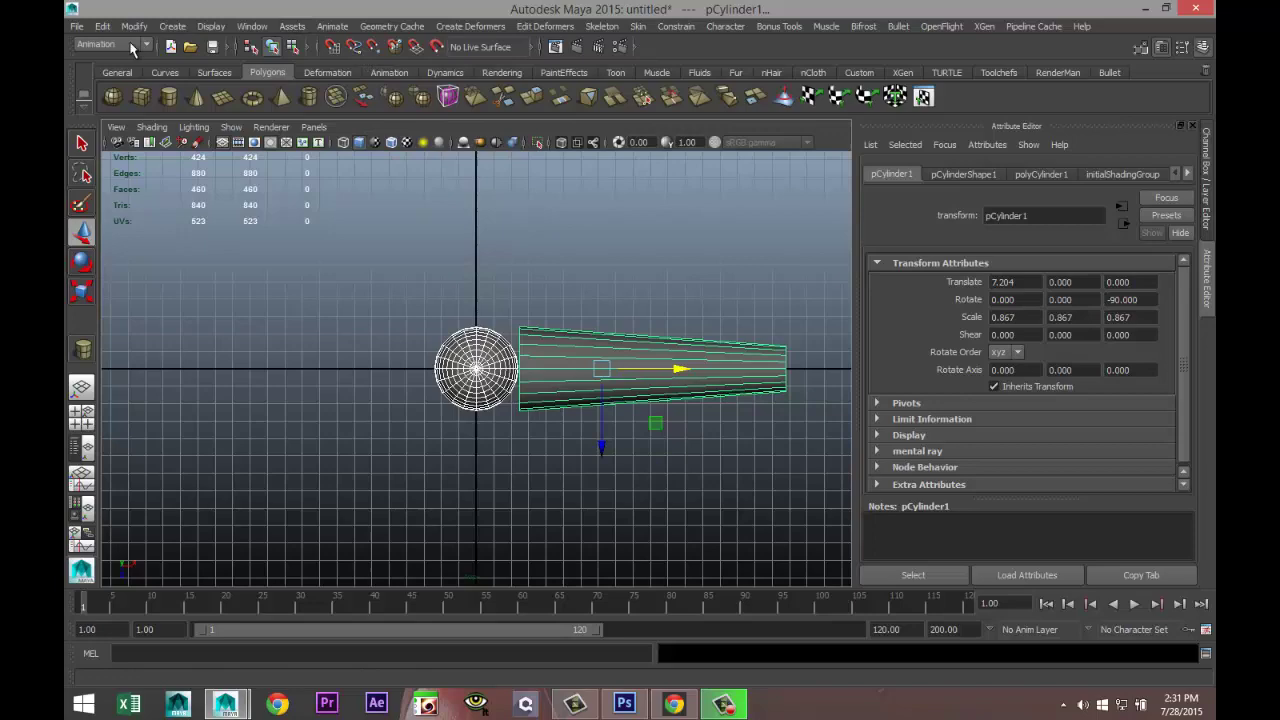
{"action": "left_click", "coordinate": [128, 46]}
{"action": "left_click", "coordinate": [127, 69]}
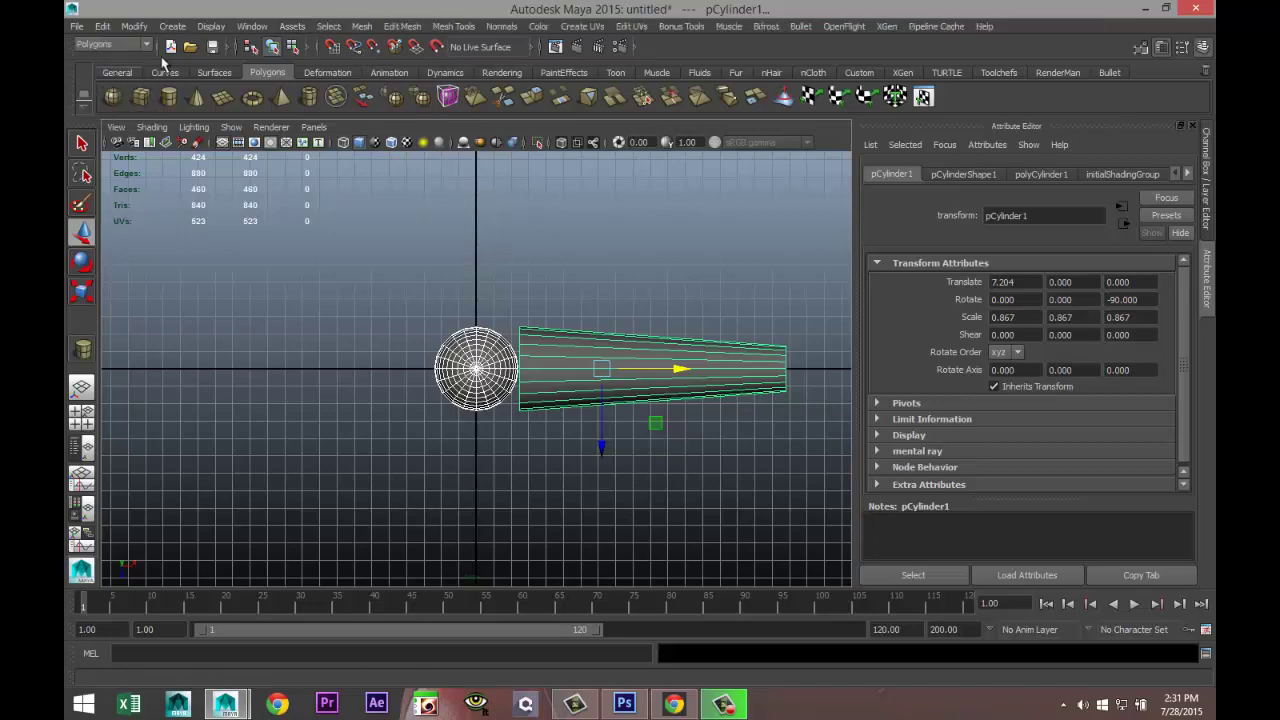
{"action": "left_click", "coordinate": [361, 26]}
{"action": "left_click", "coordinate": [386, 78]}
- Duplicate the combined segment and move the copy along X to about 20, at the narrow end of the original
{"action": "scroll", "coordinate": [500, 506], "scroll_direction": "down", "scroll_amount": 3}
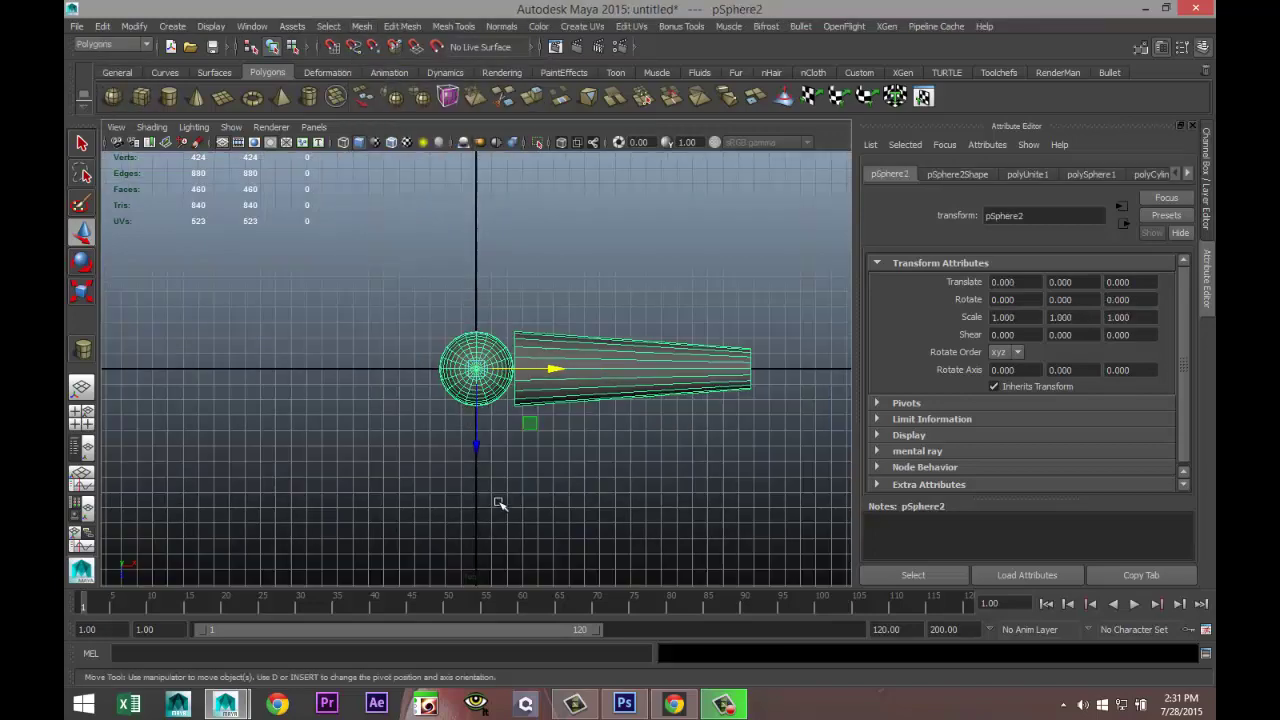
{"action": "middle_click_drag", "start_coordinate": [571, 537], "coordinate": [353, 543], "text": "alt"}
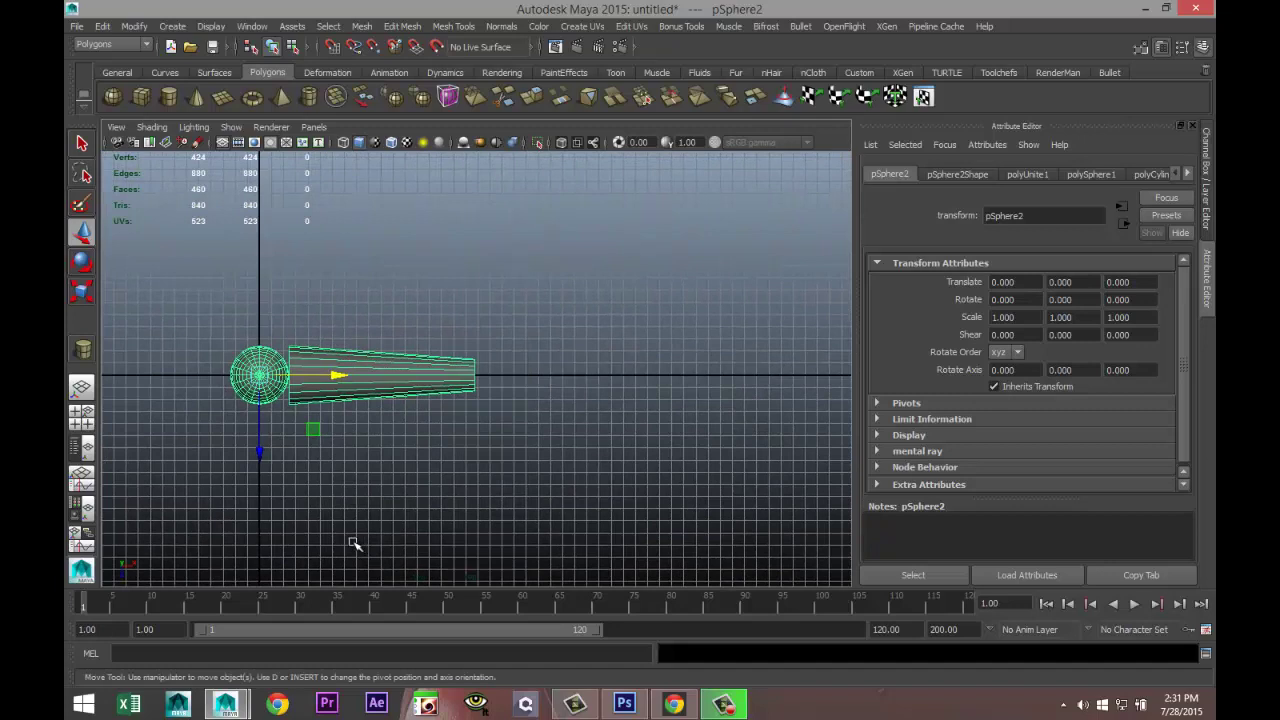
{"action": "key", "text": "ctrl+d"}
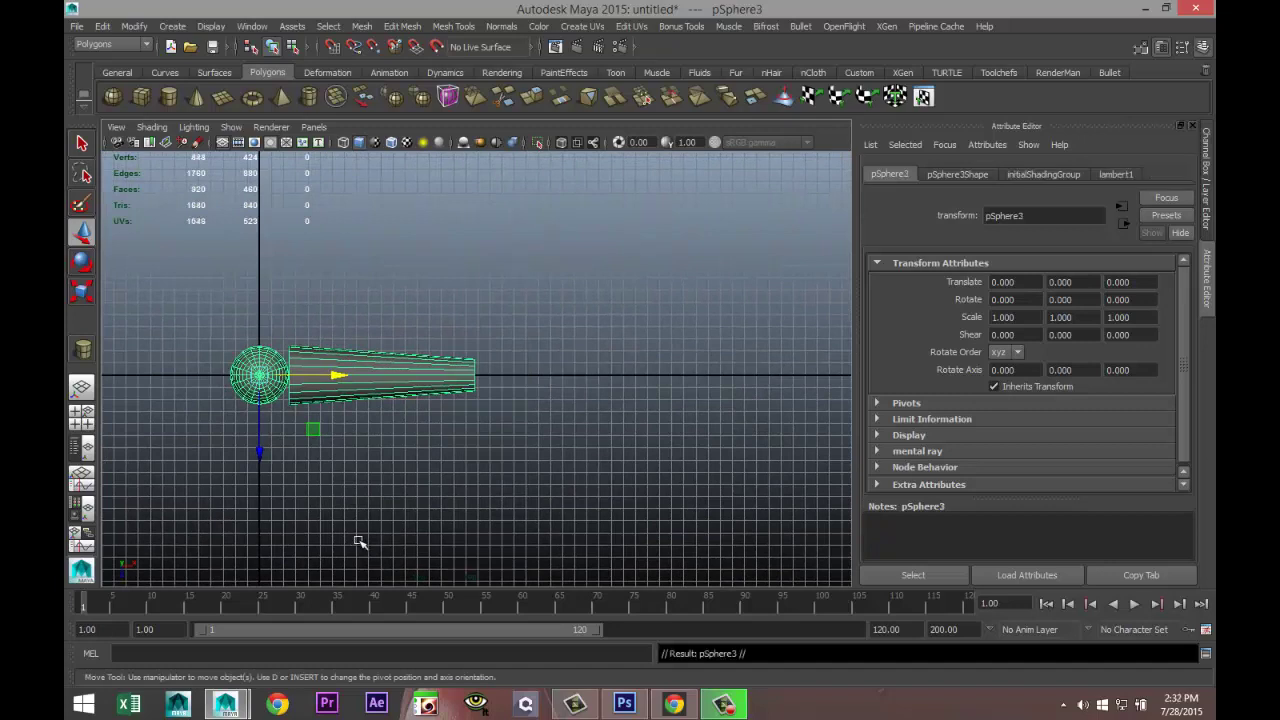
{"action": "left_click_drag", "start_coordinate": [336, 377], "coordinate": [580, 416]}
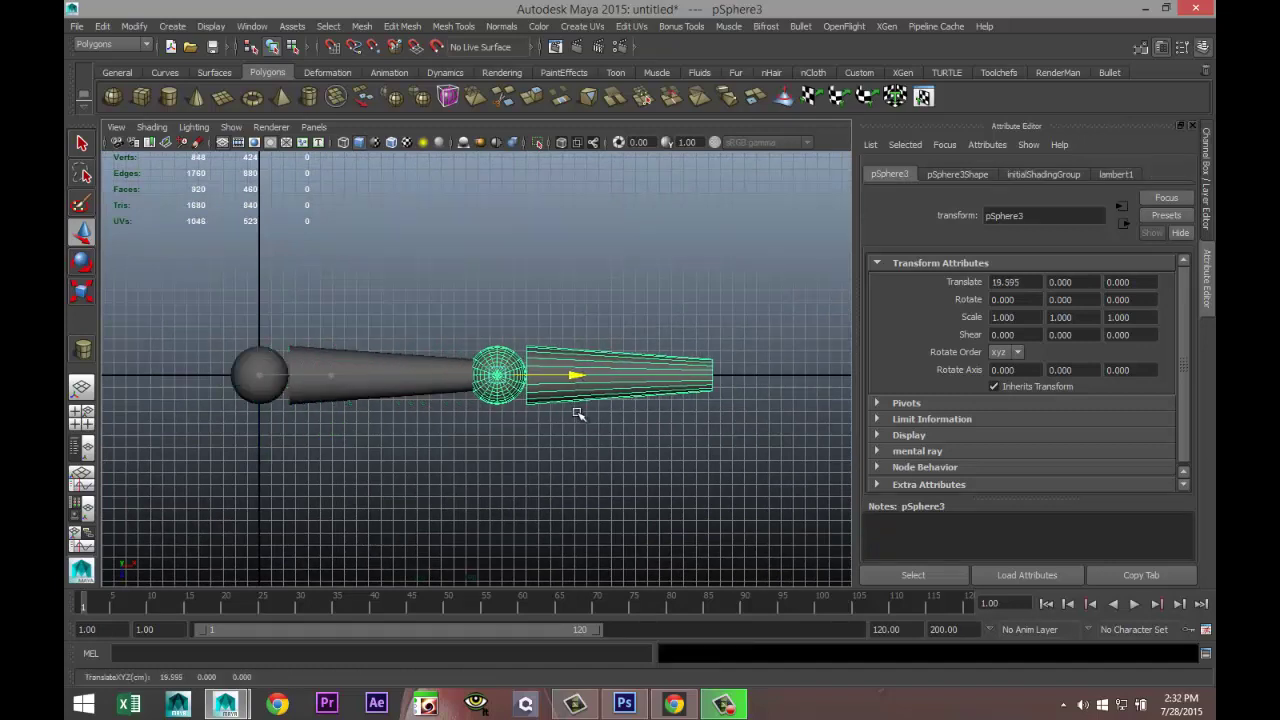
- Scale the duplicated segment uniformly to about 0.76 and move it back along X to about 19.7 to meet the first segment
{"action": "key", "text": "r"}
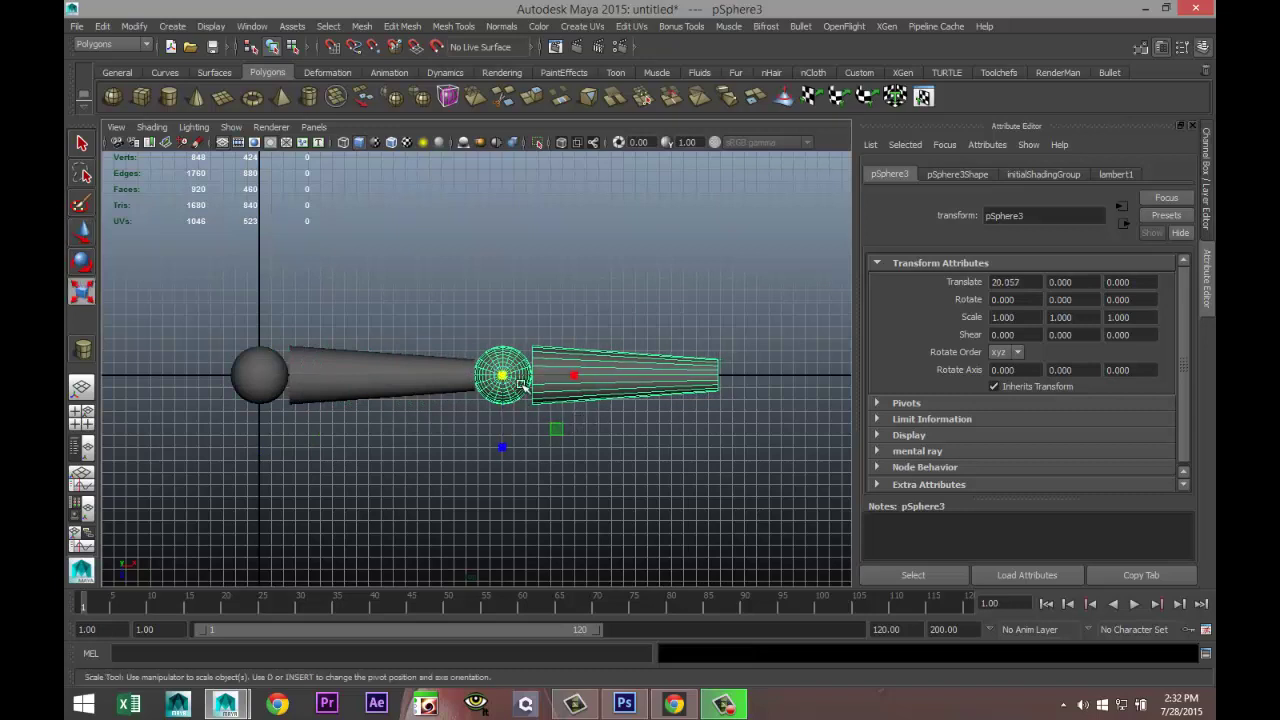
{"action": "left_click_drag", "start_coordinate": [504, 376], "coordinate": [452, 382]}
{"action": "key", "text": "w"}
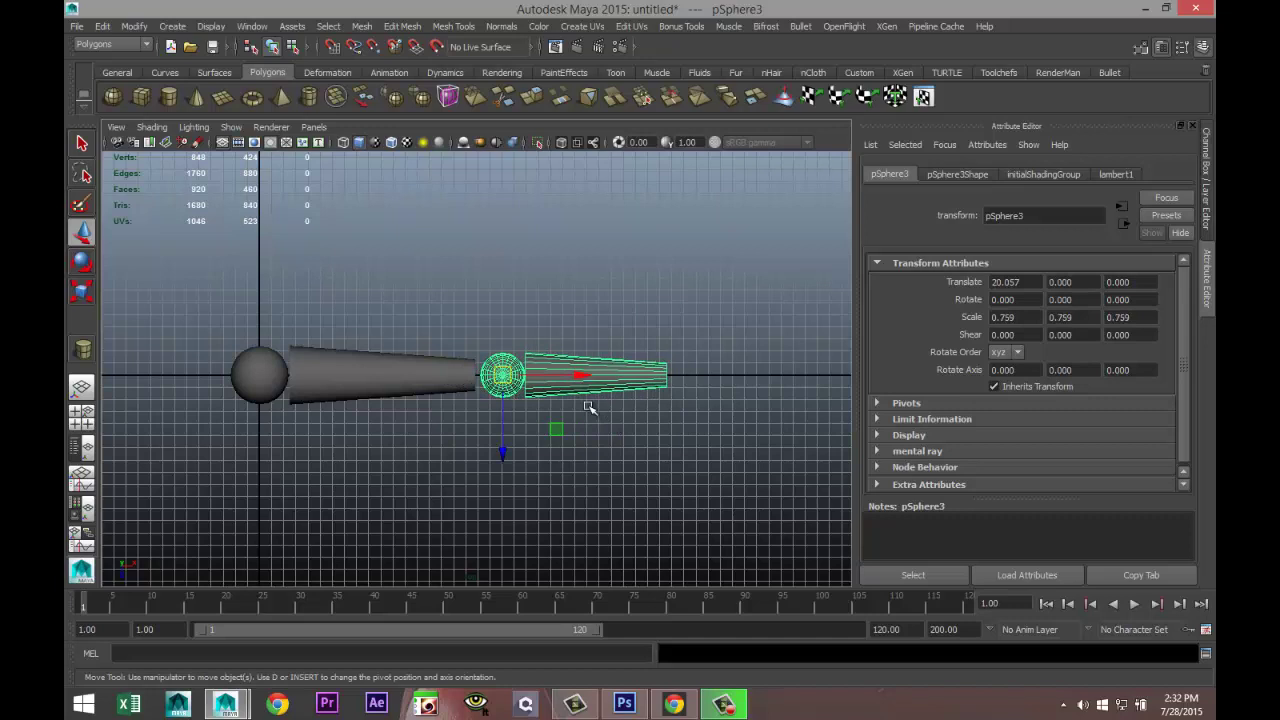
{"action": "left_click_drag", "start_coordinate": [583, 375], "coordinate": [572, 378]}
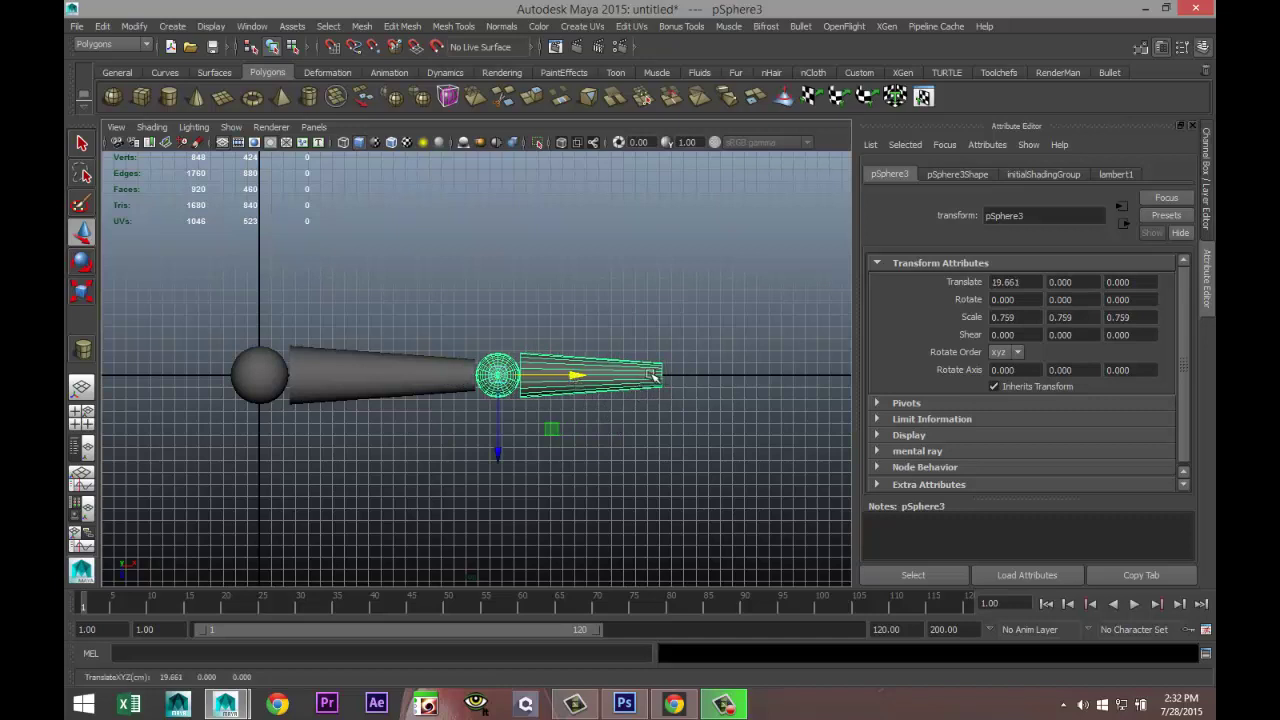
- Lengthen the second segment by moving its narrow-end vertices along X to about 38.2, and clear the selection
{"action": "right_click_drag", "start_coordinate": [653, 322], "coordinate": [588, 326]}
{"action": "left_click_drag", "start_coordinate": [622, 340], "coordinate": [708, 461]}
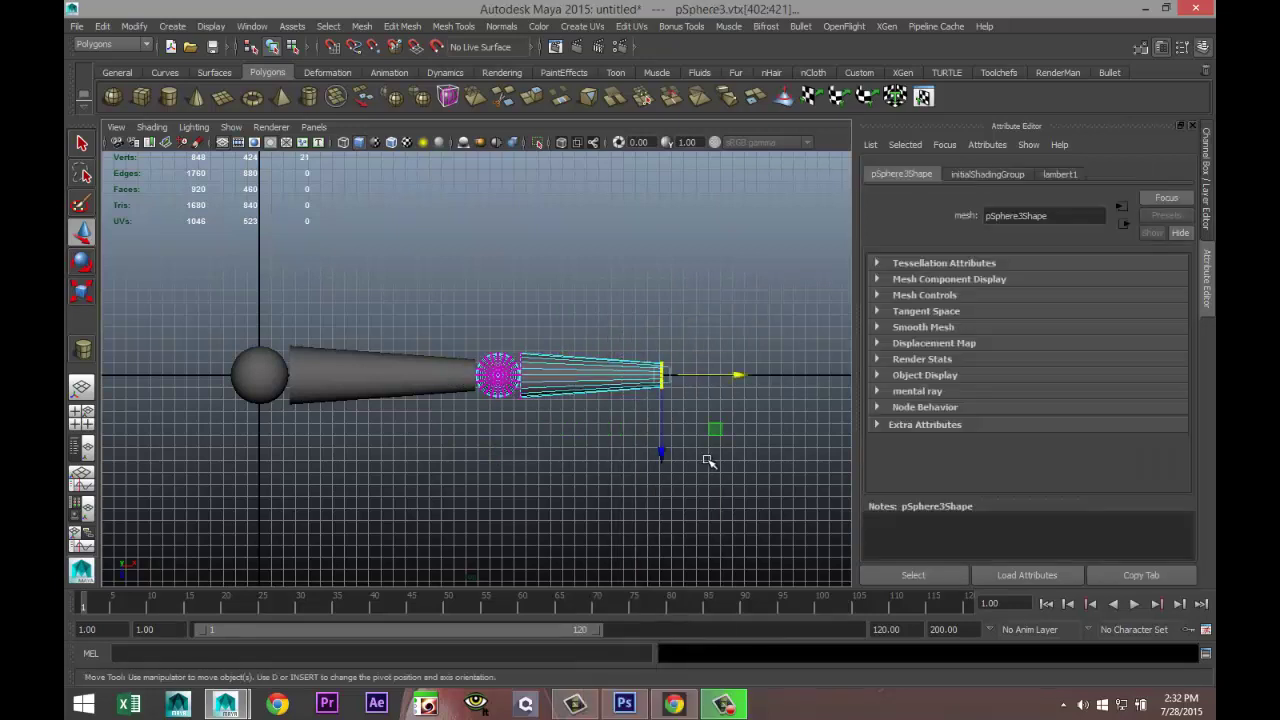
{"action": "left_click_drag", "start_coordinate": [733, 380], "coordinate": [798, 383]}
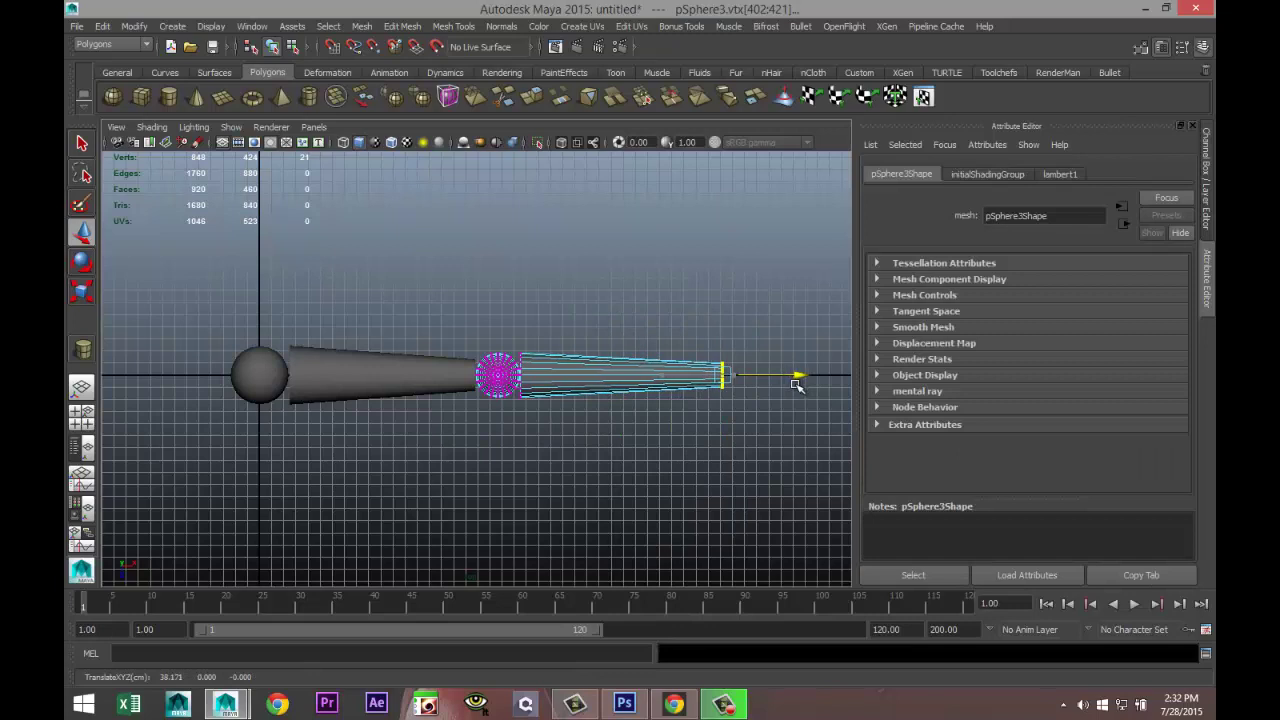
{"action": "left_click", "coordinate": [601, 489]}
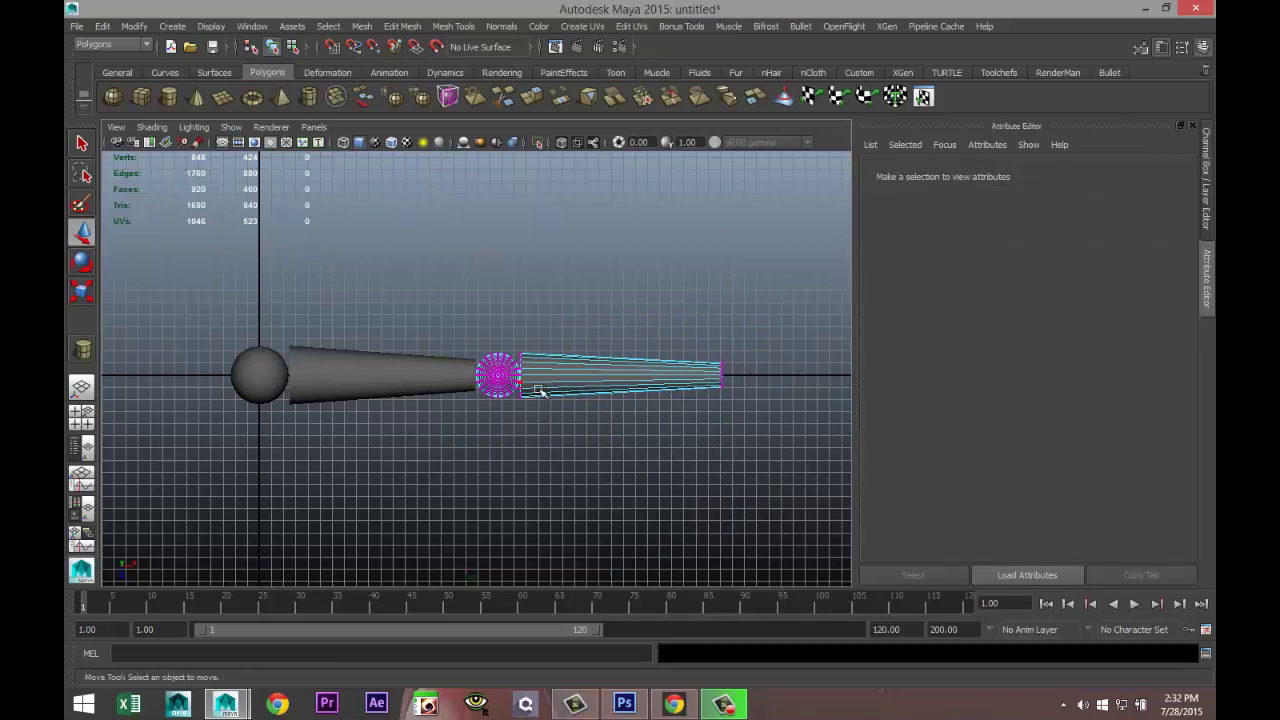
- In the perspective view, create another polygon sphere beyond the second segment's tip, at about X 52.7 and Z 4.1
{"action": "left_click", "coordinate": [82, 415]}
{"action": "key", "text": "space"}
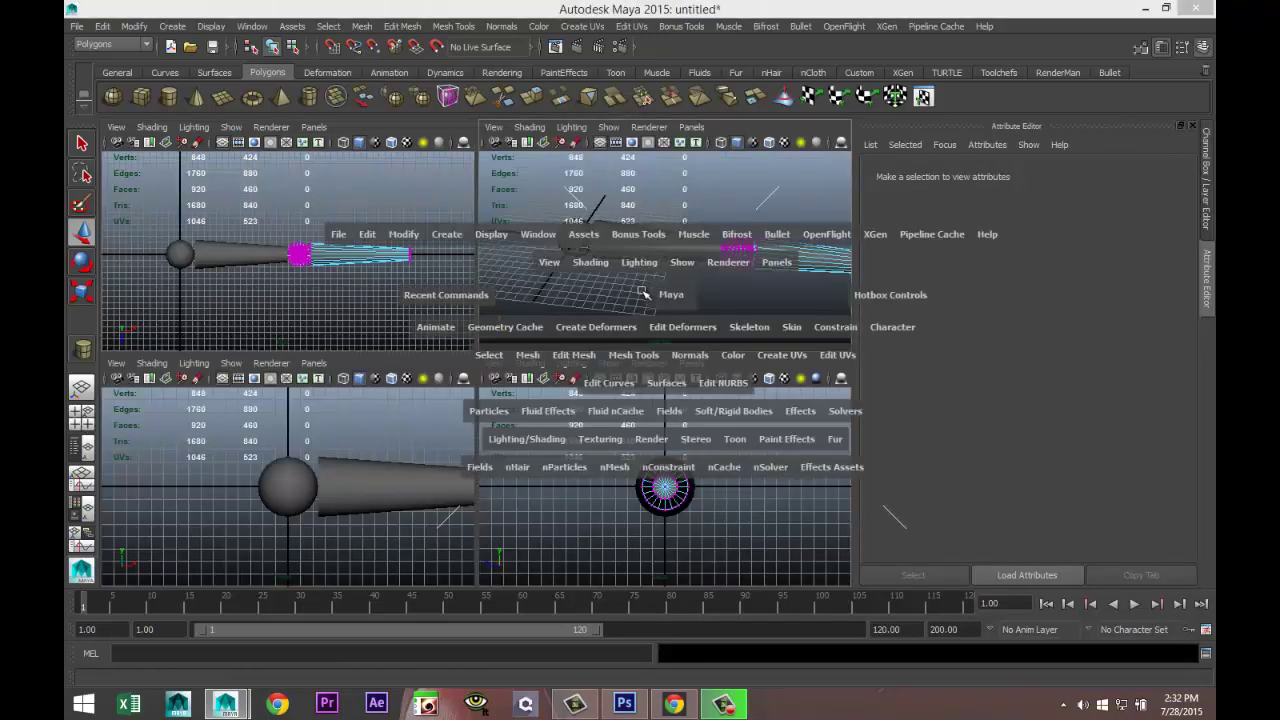
{"action": "middle_click_drag", "start_coordinate": [625, 469], "coordinate": [454, 474], "text": "alt"}
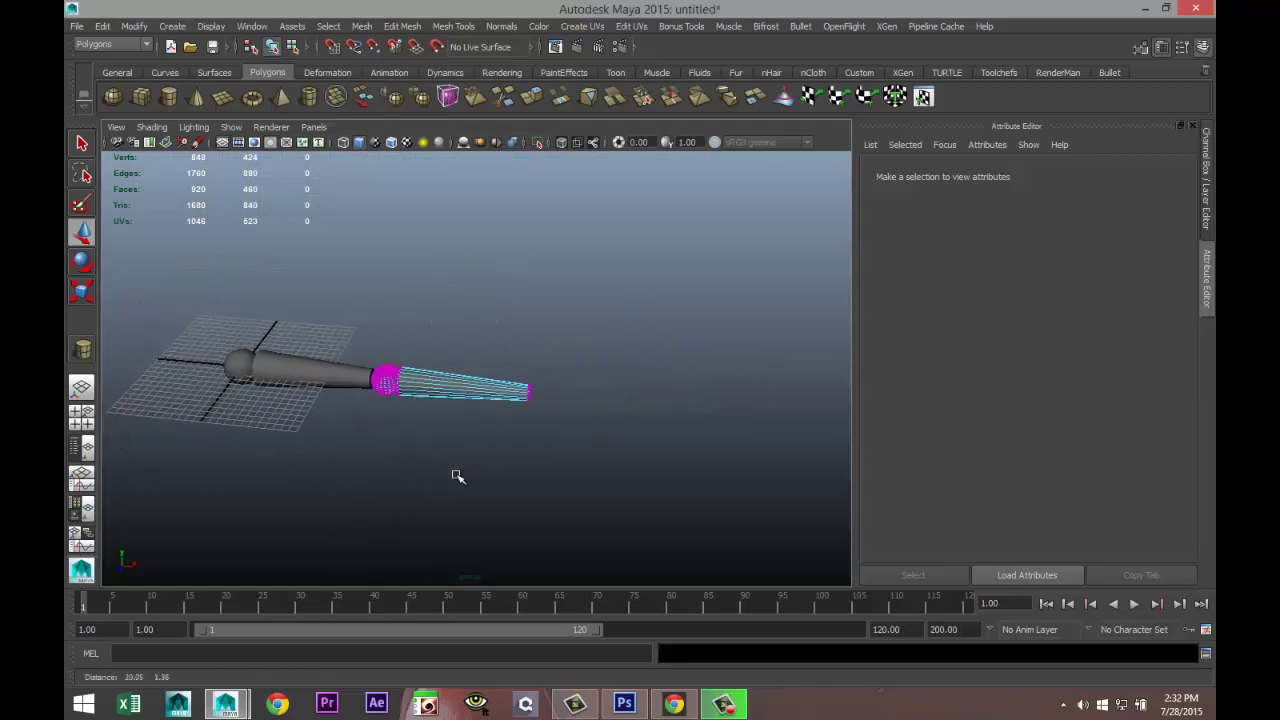
{"action": "left_click", "coordinate": [114, 97]}
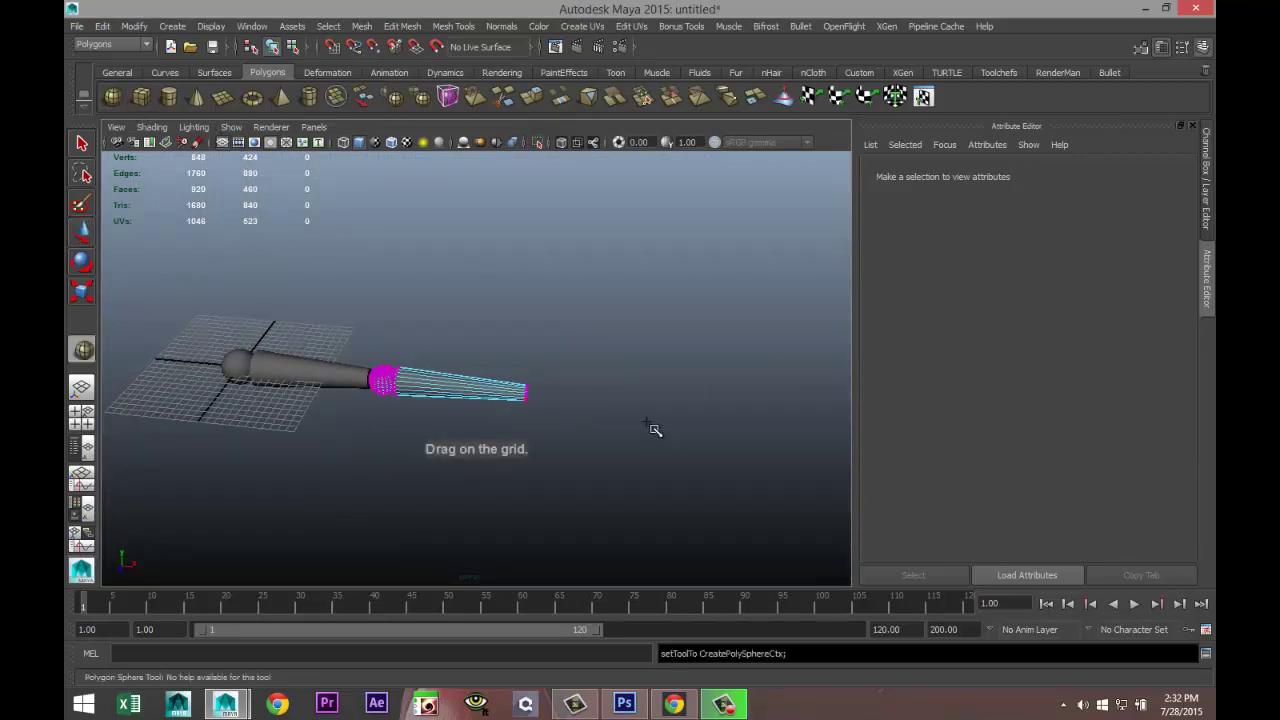
{"action": "left_click_drag", "start_coordinate": [646, 425], "coordinate": [663, 432]}
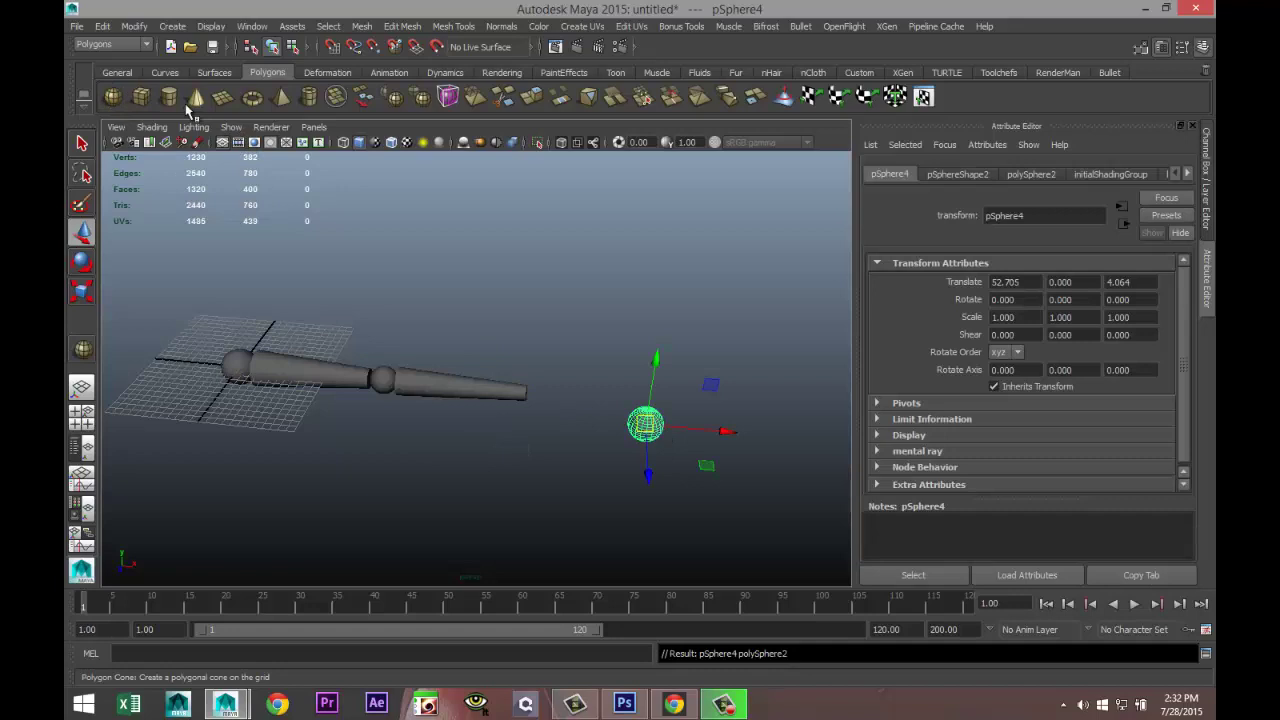
- Set the new sphere's X and Z translation to 0 so it sits at the origin
{"action": "left_click", "coordinate": [1025, 287]}
{"action": "type", "text": "0"}
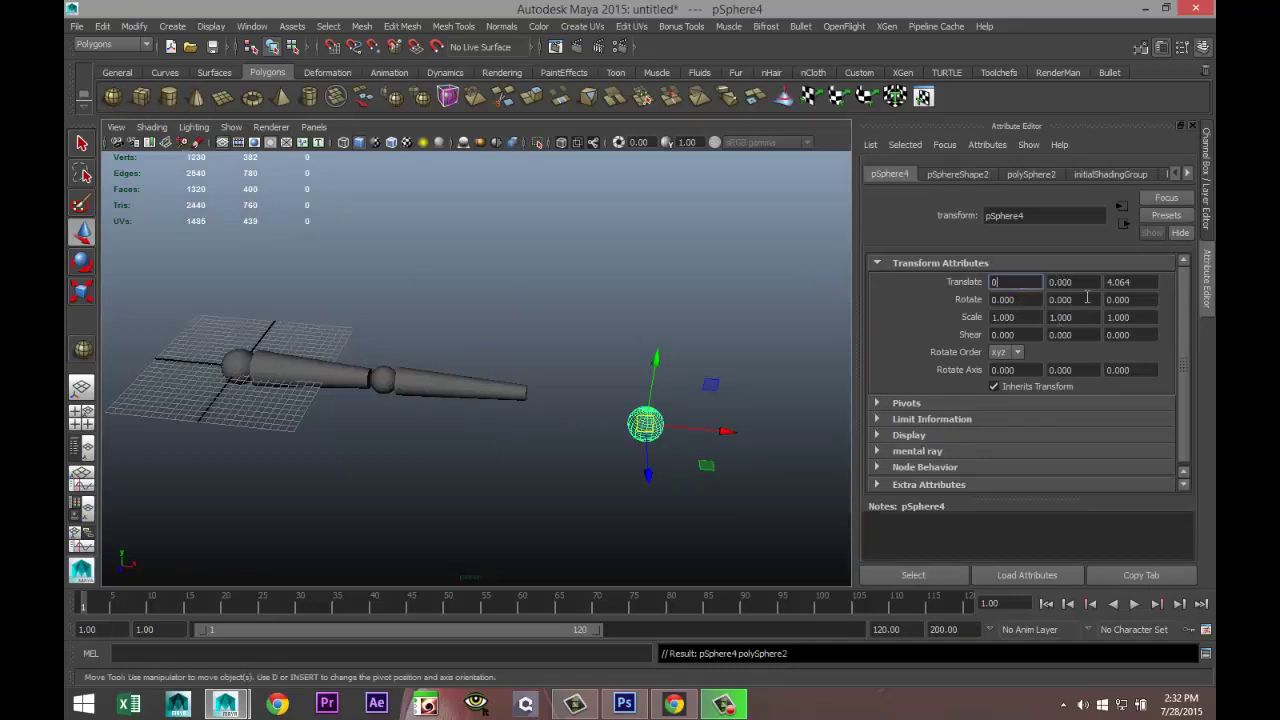
{"action": "left_click", "coordinate": [1140, 281]}
{"action": "type", "text": "000"}
{"action": "left_click", "coordinate": [1072, 284]}
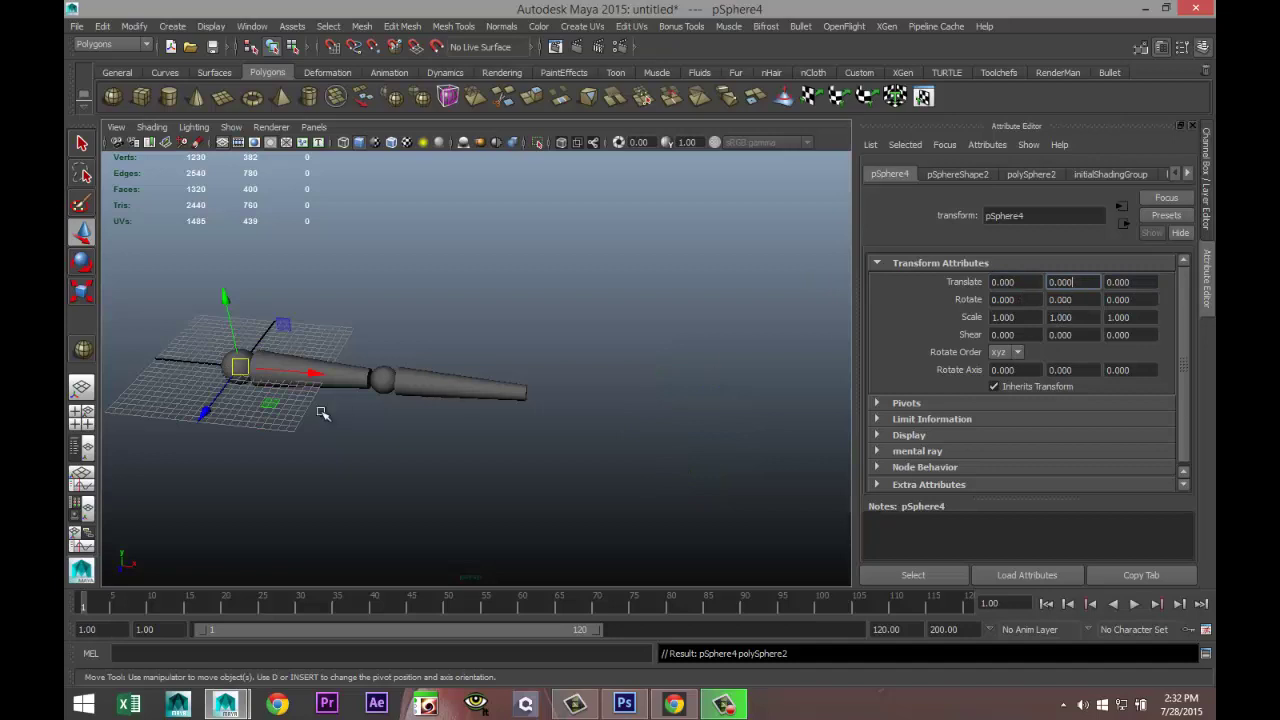
- Move the sphere along X to about 39.8 at the second segment's tip and scale it uniformly to about 0.72
{"action": "left_click_drag", "start_coordinate": [314, 372], "coordinate": [621, 437]}
{"action": "key", "text": "r"}
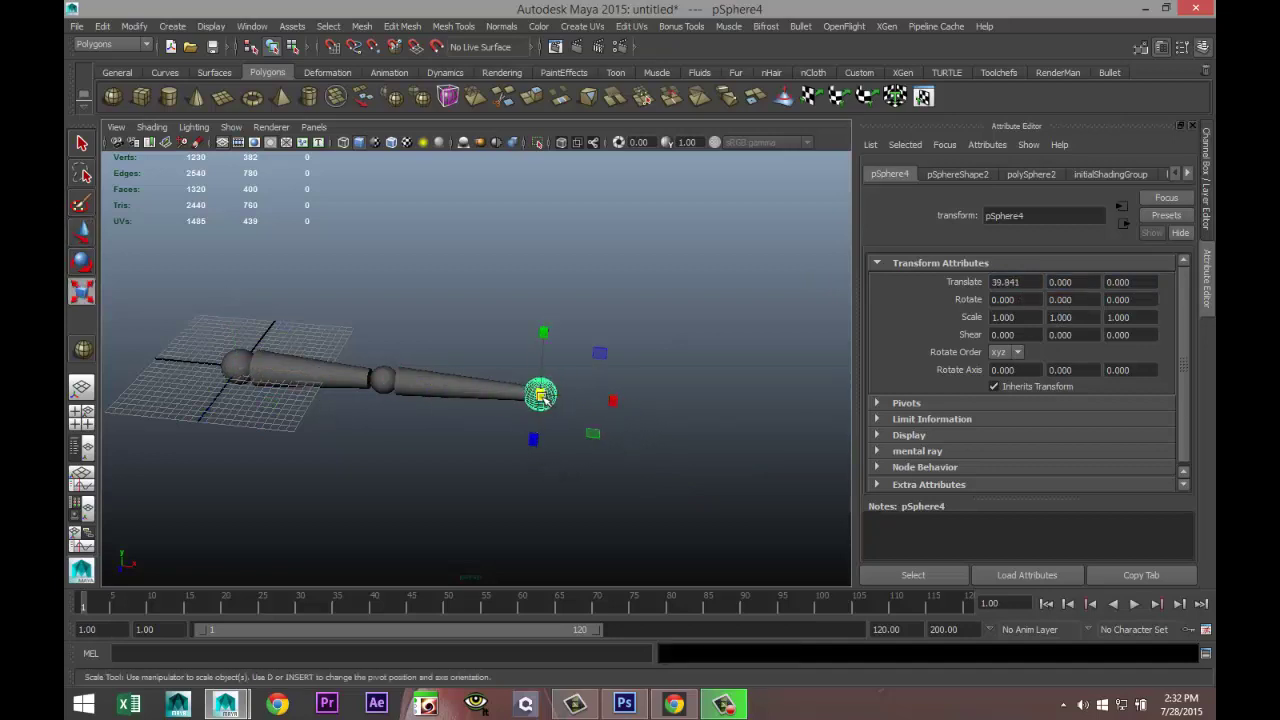
{"action": "left_click_drag", "start_coordinate": [540, 396], "coordinate": [558, 415]}
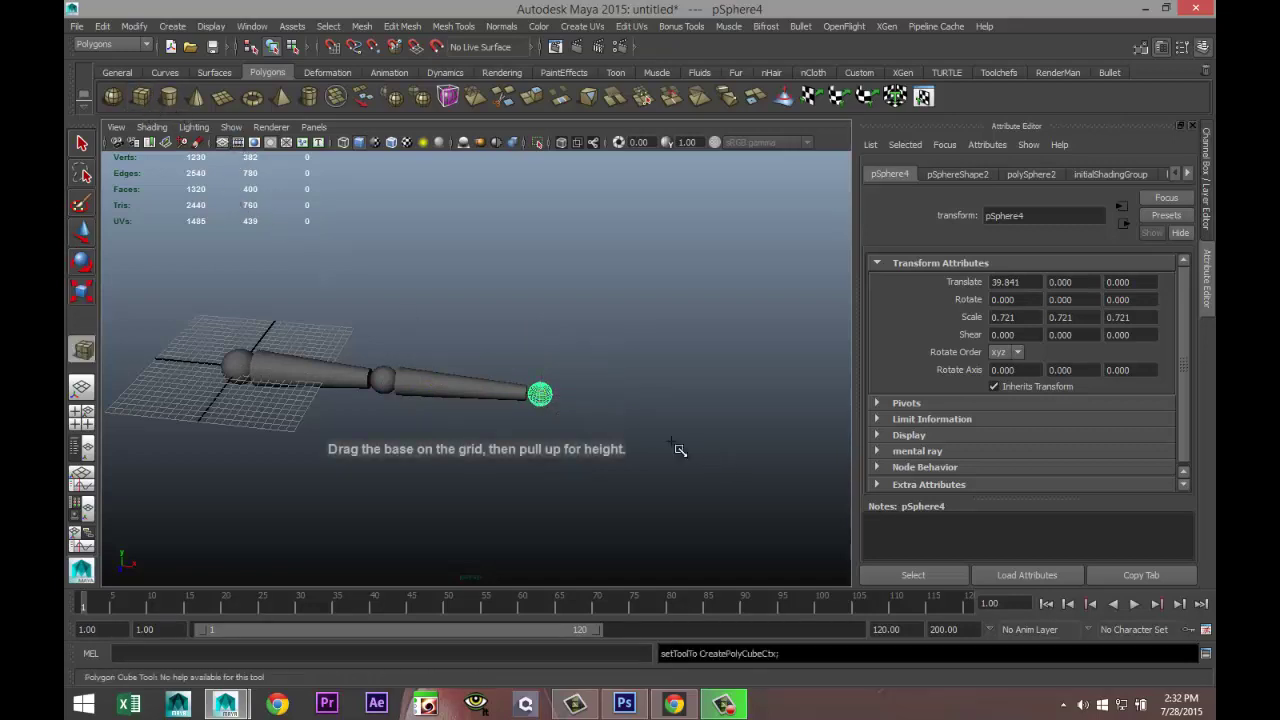
- Create a flat rectangular polygon cube beyond the end sphere and set its X, Y and Z translation to 0
{"action": "left_click_drag", "start_coordinate": [621, 428], "coordinate": [700, 434]}
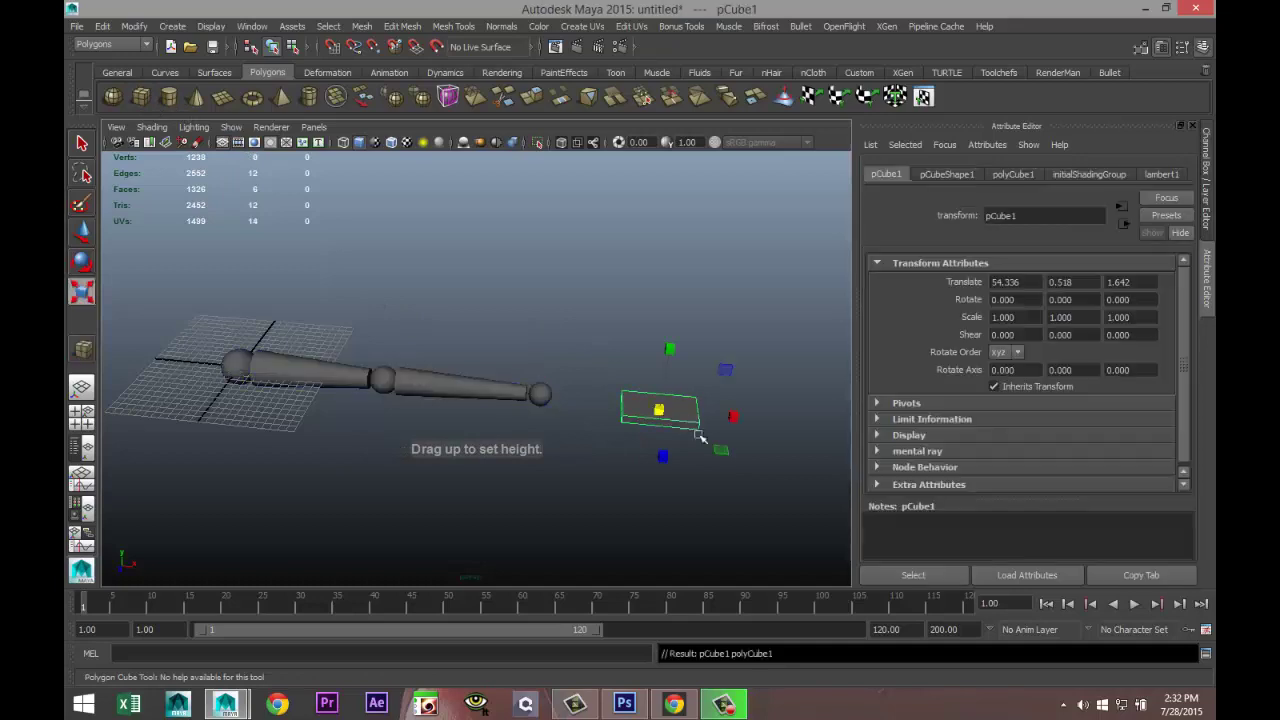
{"action": "left_click", "coordinate": [1030, 282]}
{"action": "type", "text": "0"}
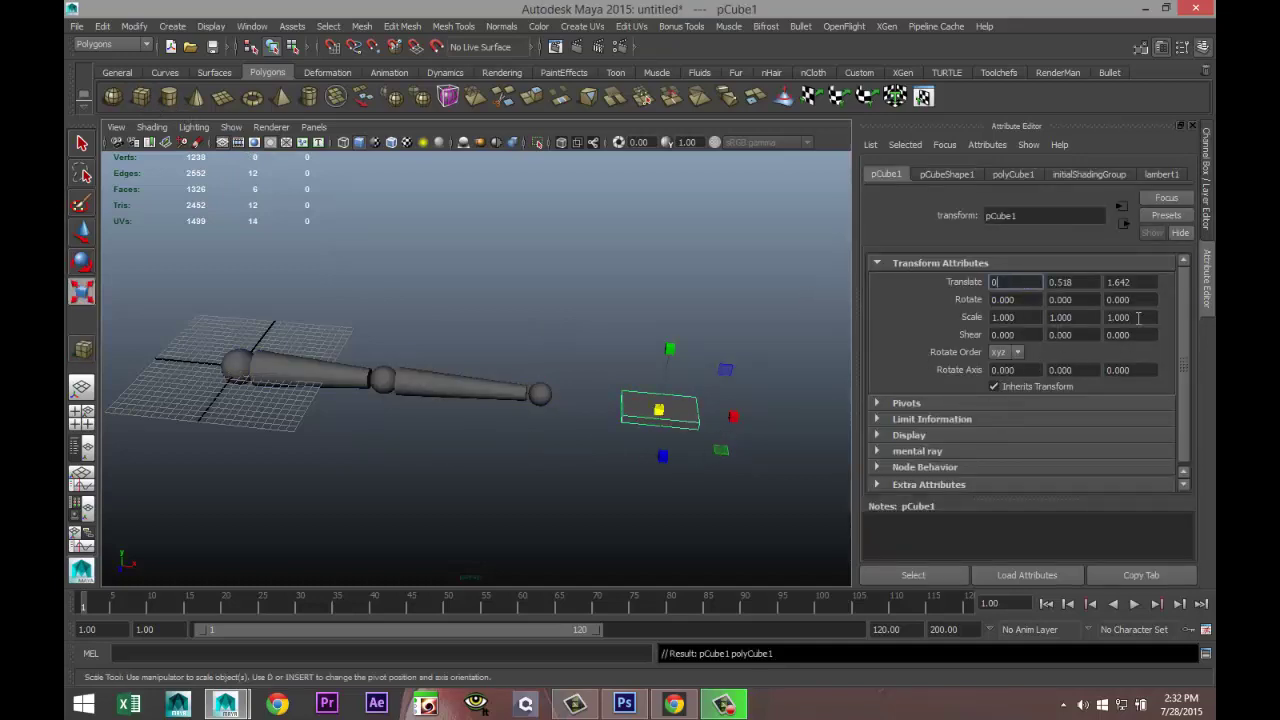
{"action": "left_click", "coordinate": [1118, 282]}
{"action": "type", "text": "0"}
{"action": "left_click", "coordinate": [1060, 282]}
{"action": "type", "text": "0"}
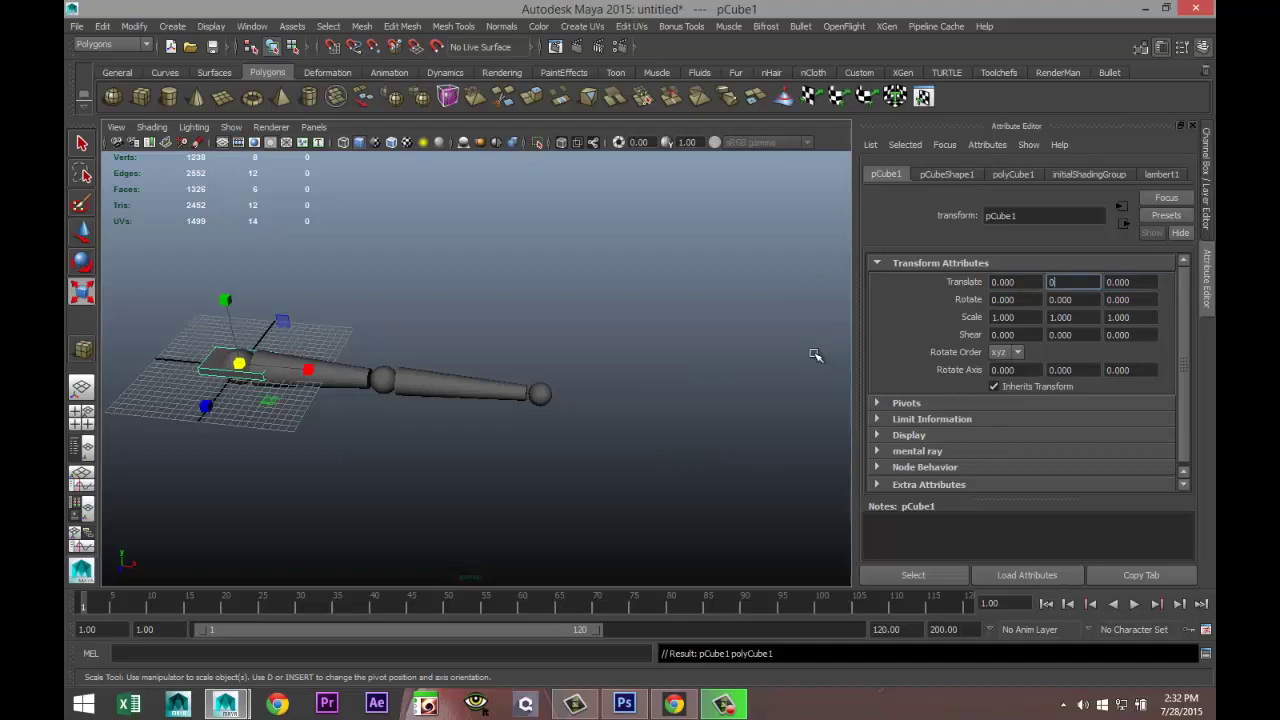
- Move the flat box along X to about 45.6, against the far side of the end sphere
{"action": "left_click", "coordinate": [657, 386]}
{"action": "left_click", "coordinate": [207, 365]}
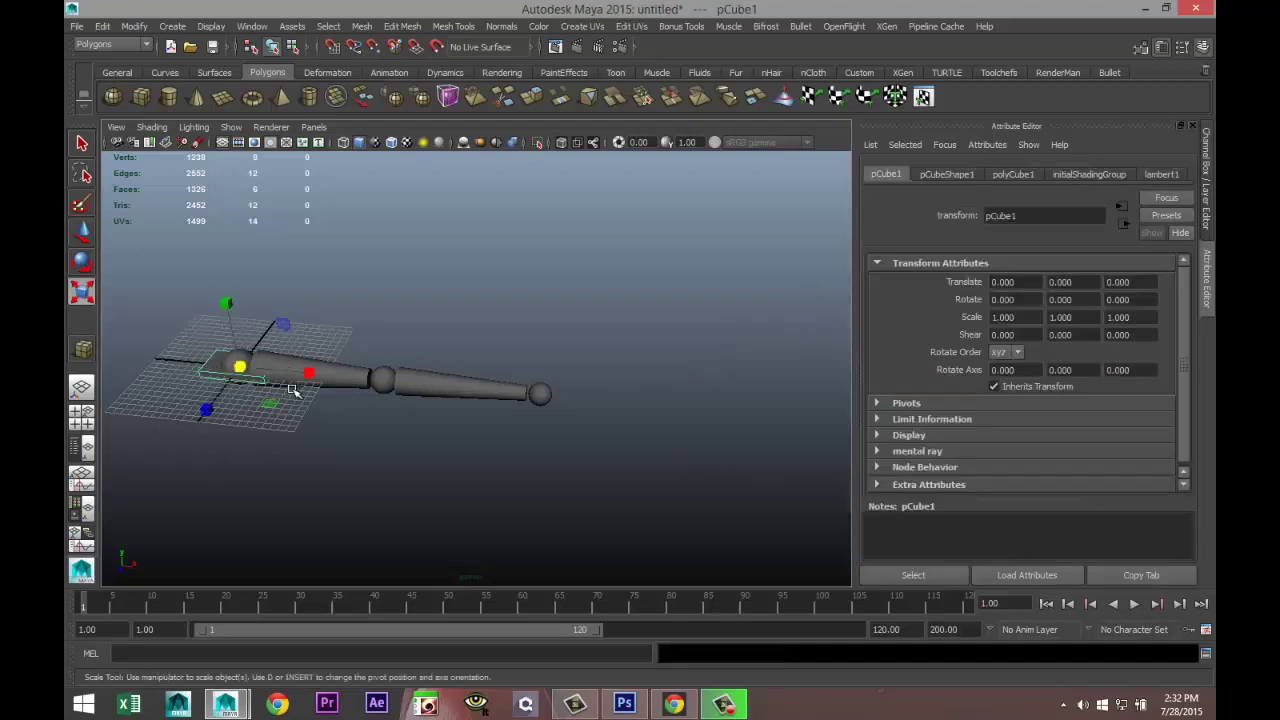
{"action": "key", "text": "w"}
{"action": "left_click_drag", "start_coordinate": [316, 379], "coordinate": [640, 477]}
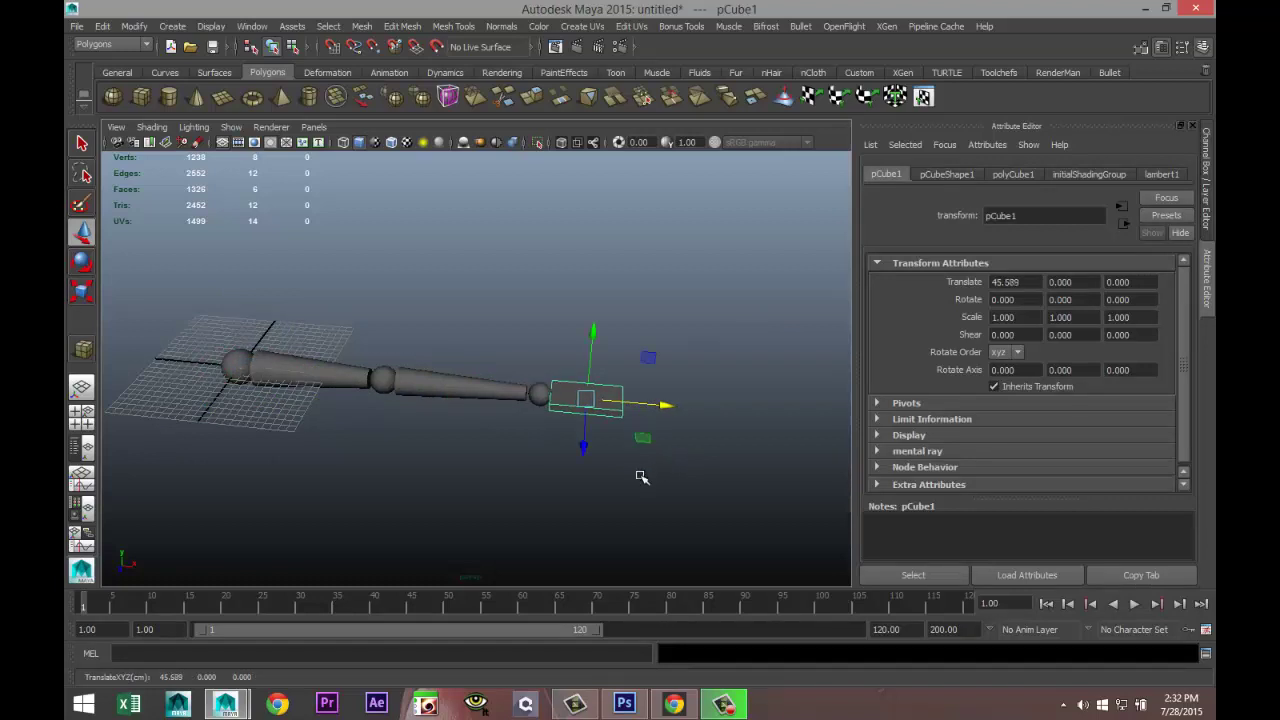
- Combine the flat box and the end sphere into one hand-like mesh
{"action": "key", "text": "f"}
{"action": "left_click_drag", "start_coordinate": [490, 480], "coordinate": [552, 362], "text": "alt"}
{"action": "left_click", "coordinate": [308, 393], "text": "shift"}
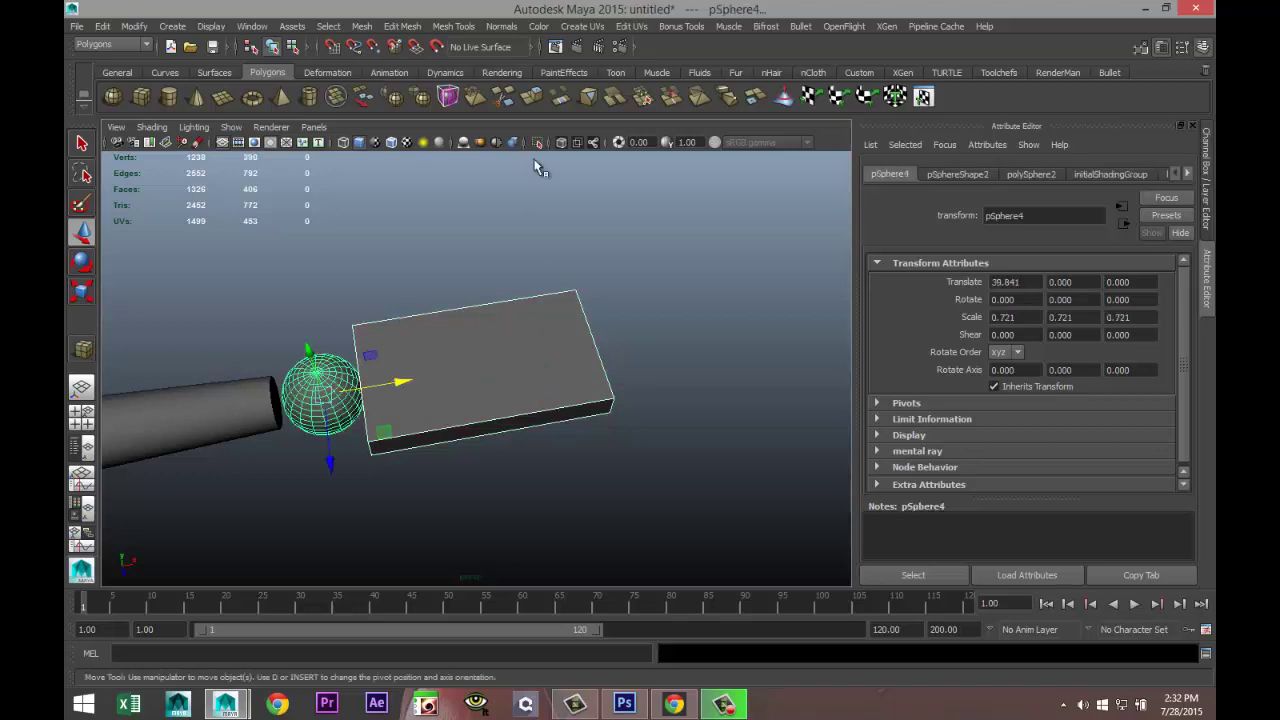
{"action": "left_click", "coordinate": [361, 26]}
{"action": "left_click", "coordinate": [401, 79]}
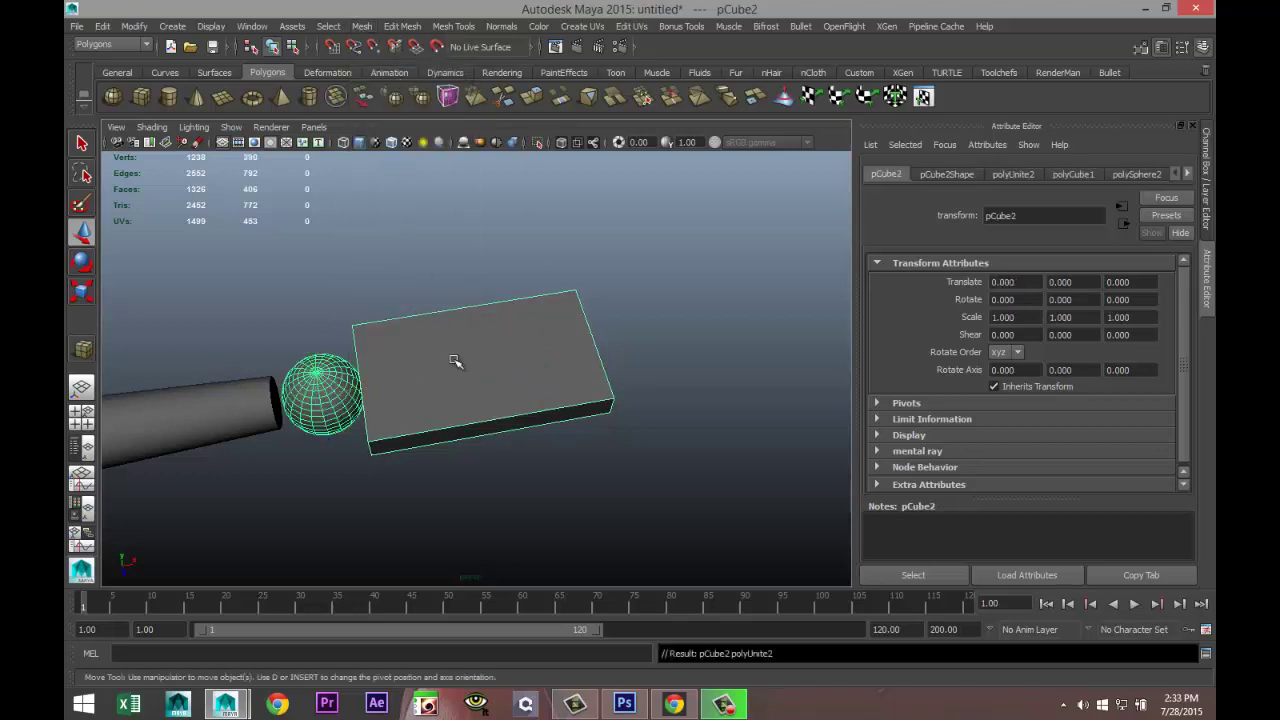
- Select the two tapered arm segments in turn and examine where their pivots lie relative to their joint spheres
{"action": "left_click_drag", "start_coordinate": [457, 350], "coordinate": [400, 449], "text": "alt"}
{"action": "left_click", "coordinate": [343, 385]}
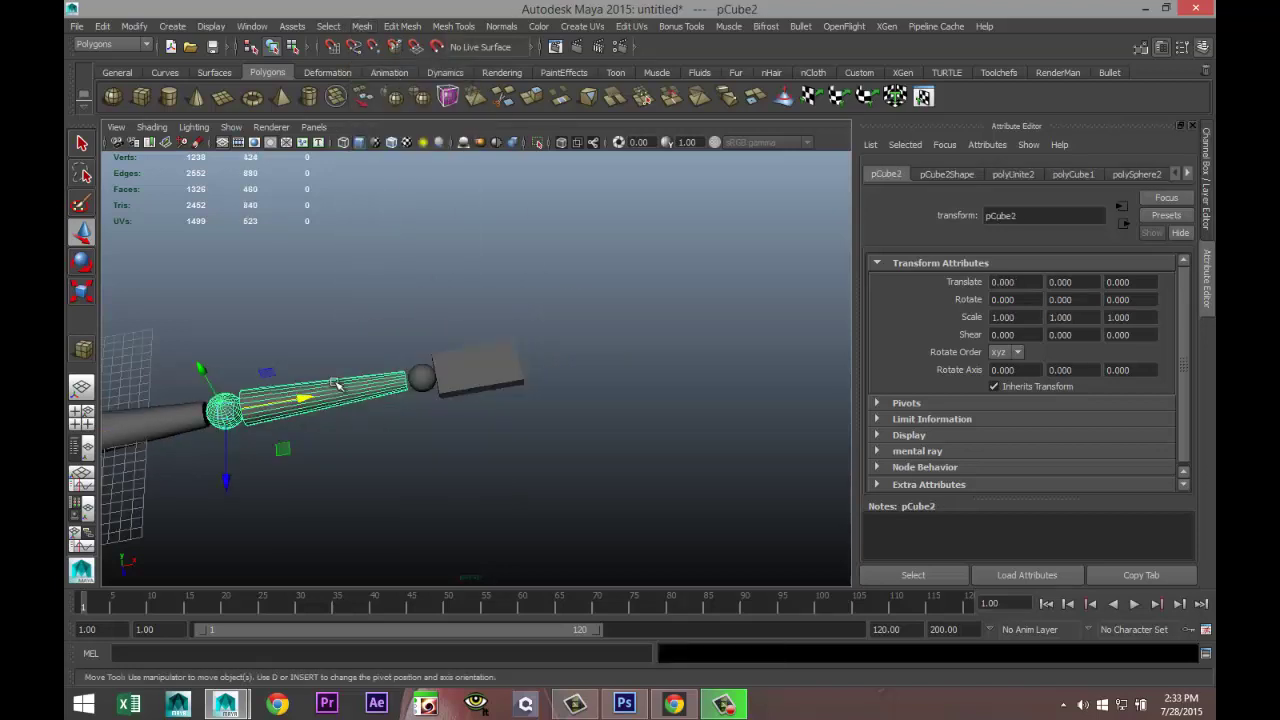
{"action": "left_click", "coordinate": [172, 426]}
{"action": "left_click_drag", "start_coordinate": [257, 466], "coordinate": [437, 531], "text": "alt"}
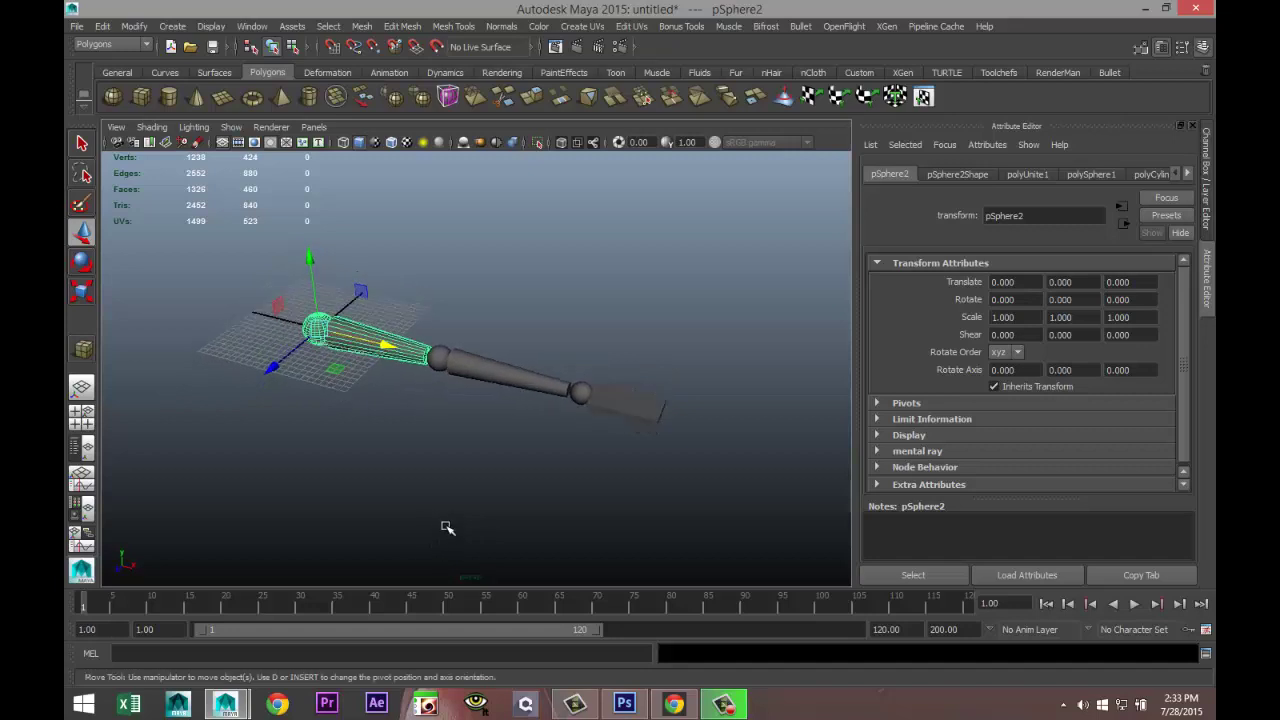
{"action": "scroll", "coordinate": [447, 527], "scroll_direction": "up", "scroll_amount": 2}
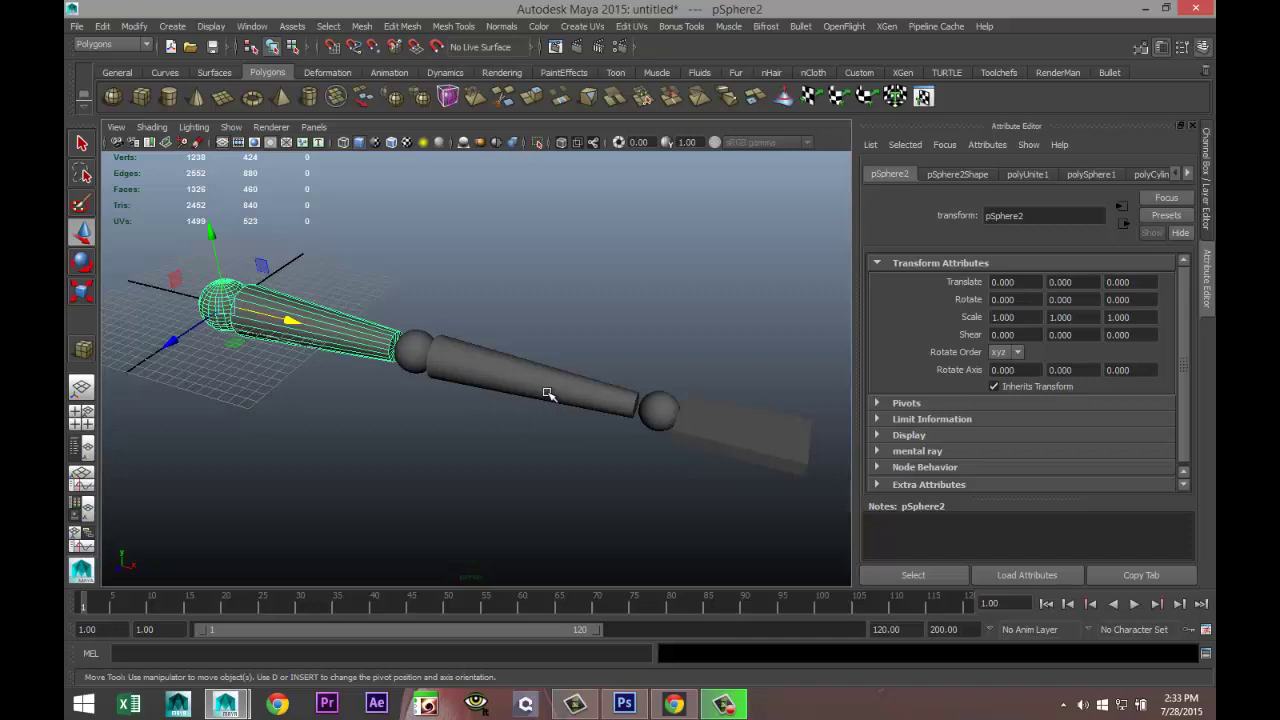
{"action": "key", "text": "bracketleft"}
{"action": "key", "text": "bracketleft"}
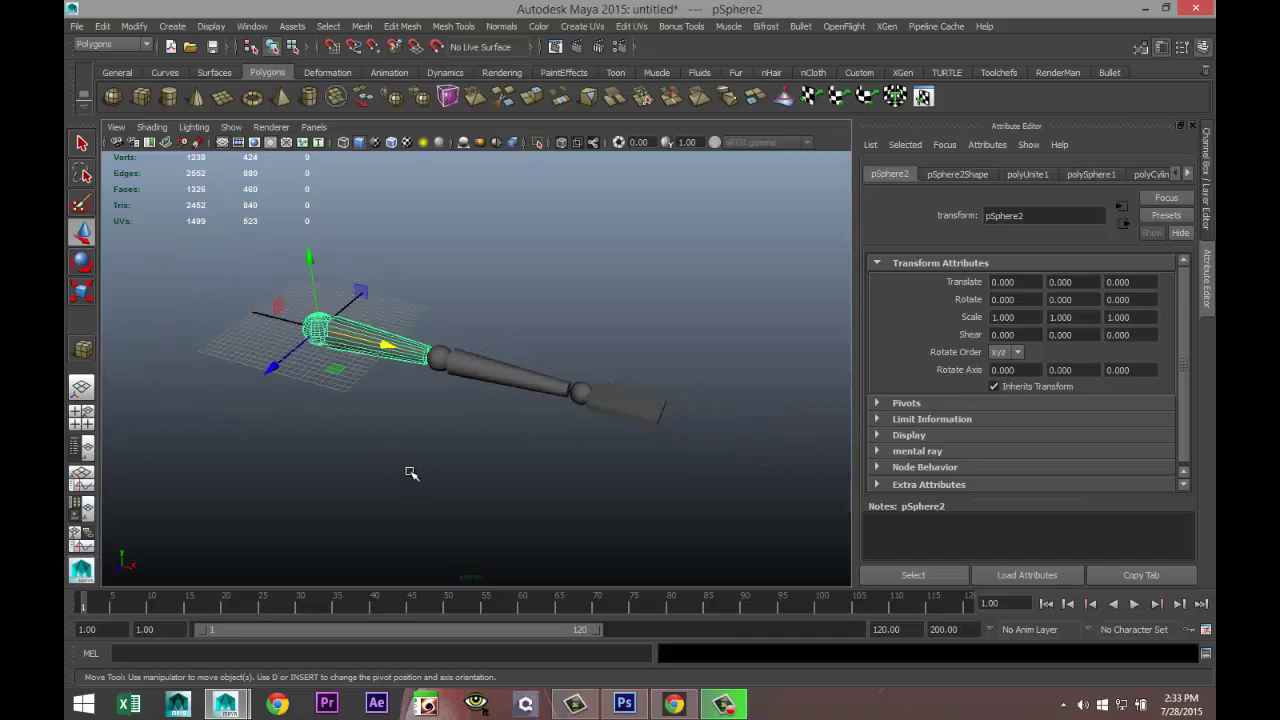
{"action": "key", "text": "bracketright"}
{"action": "key", "text": "bracketright"}
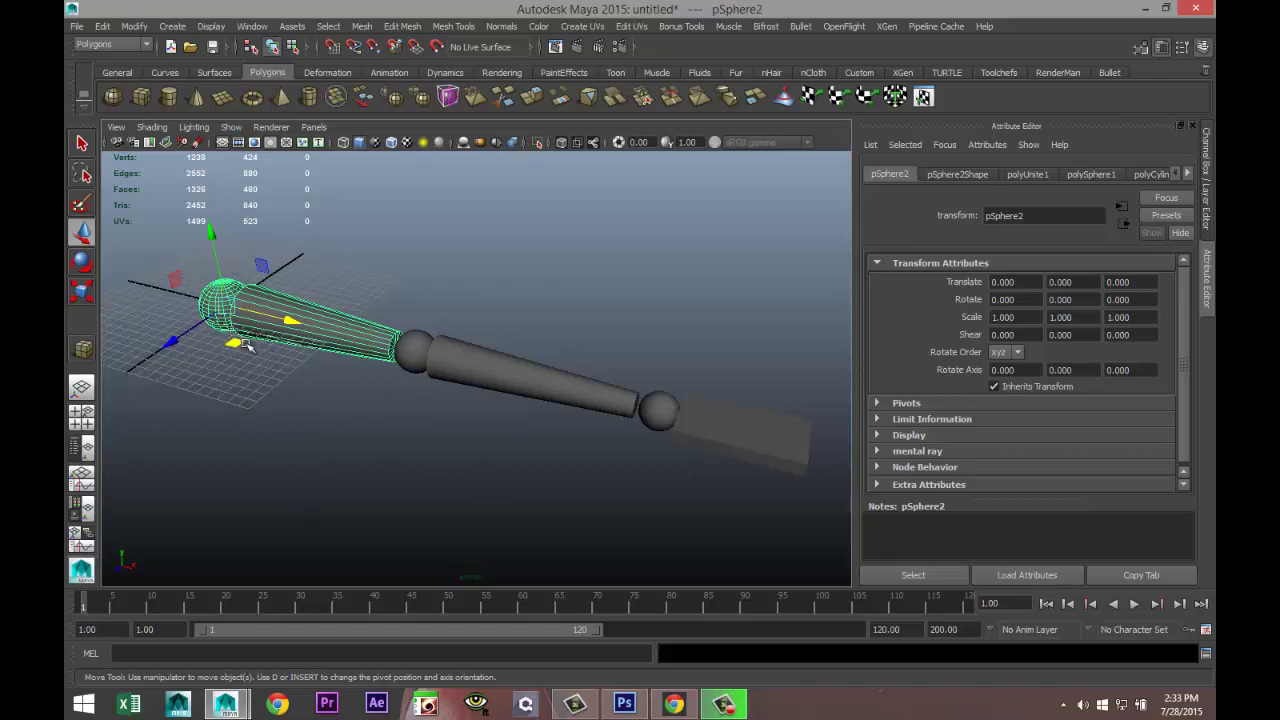
{"action": "left_click", "coordinate": [508, 338]}
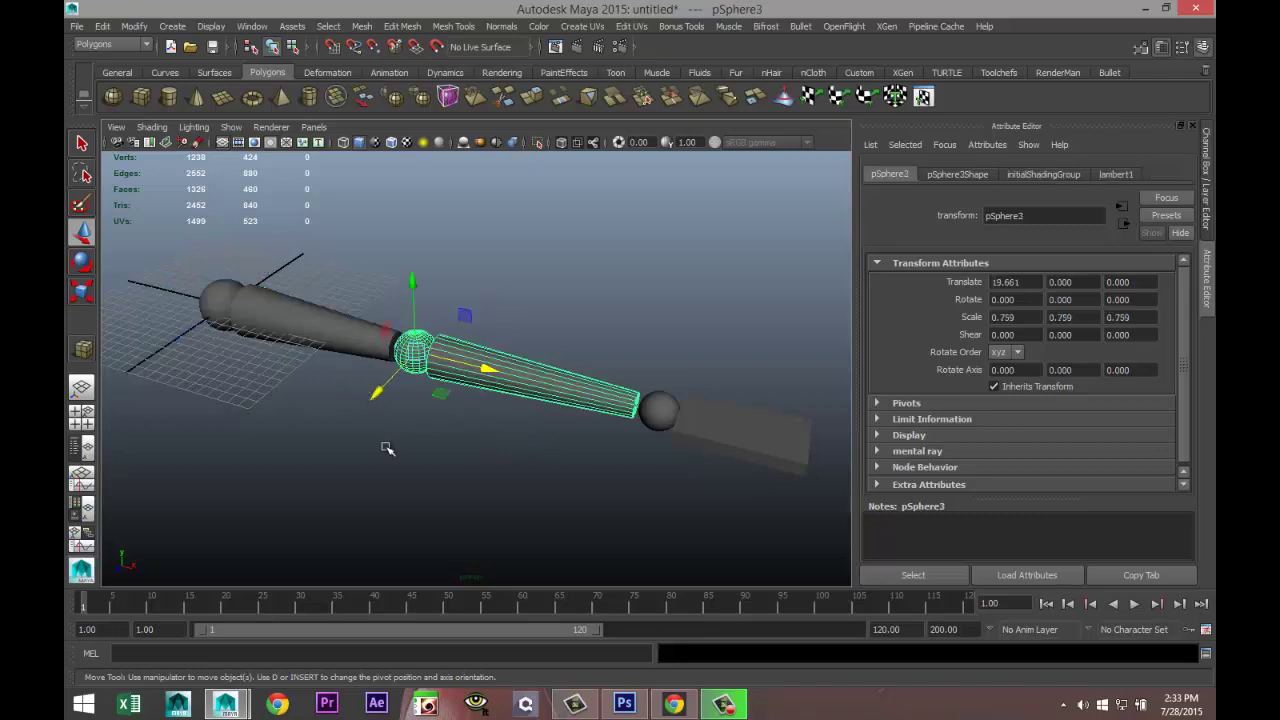
- Center the pivot of the combined sphere-and-box end piece
{"action": "left_click", "coordinate": [775, 425]}
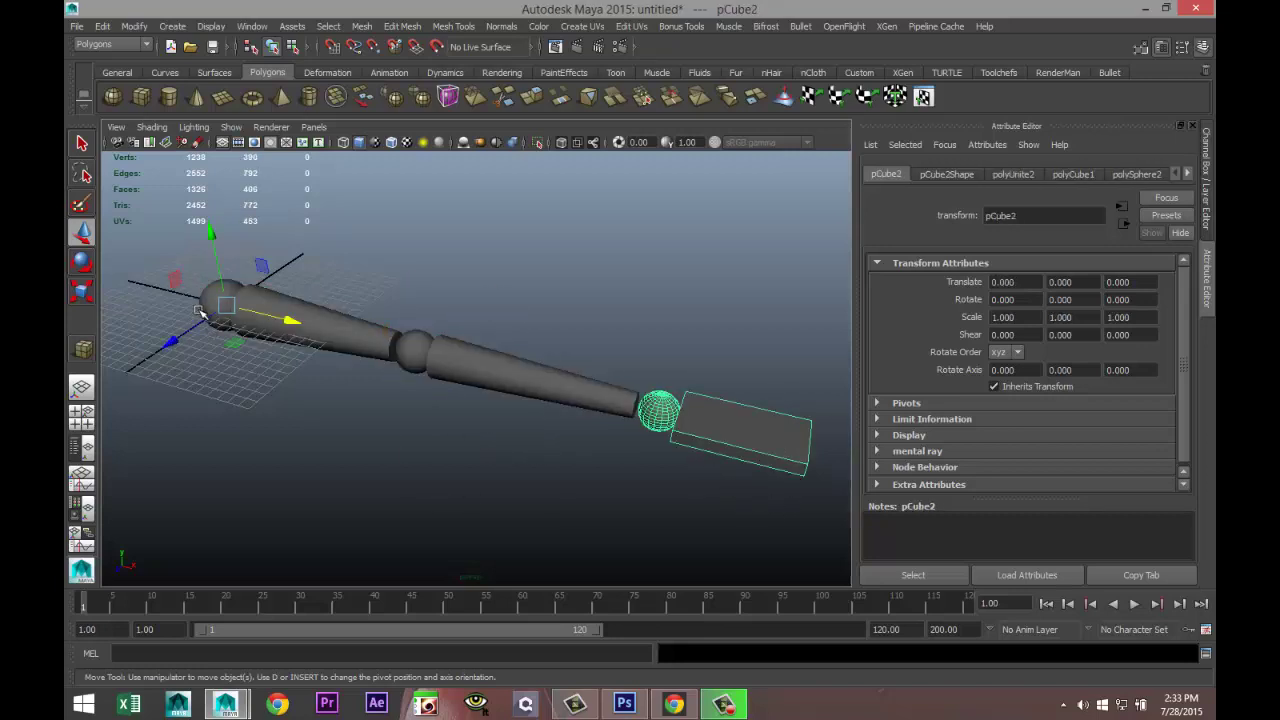
{"action": "left_click", "coordinate": [135, 27]}
{"action": "left_click", "coordinate": [190, 180]}
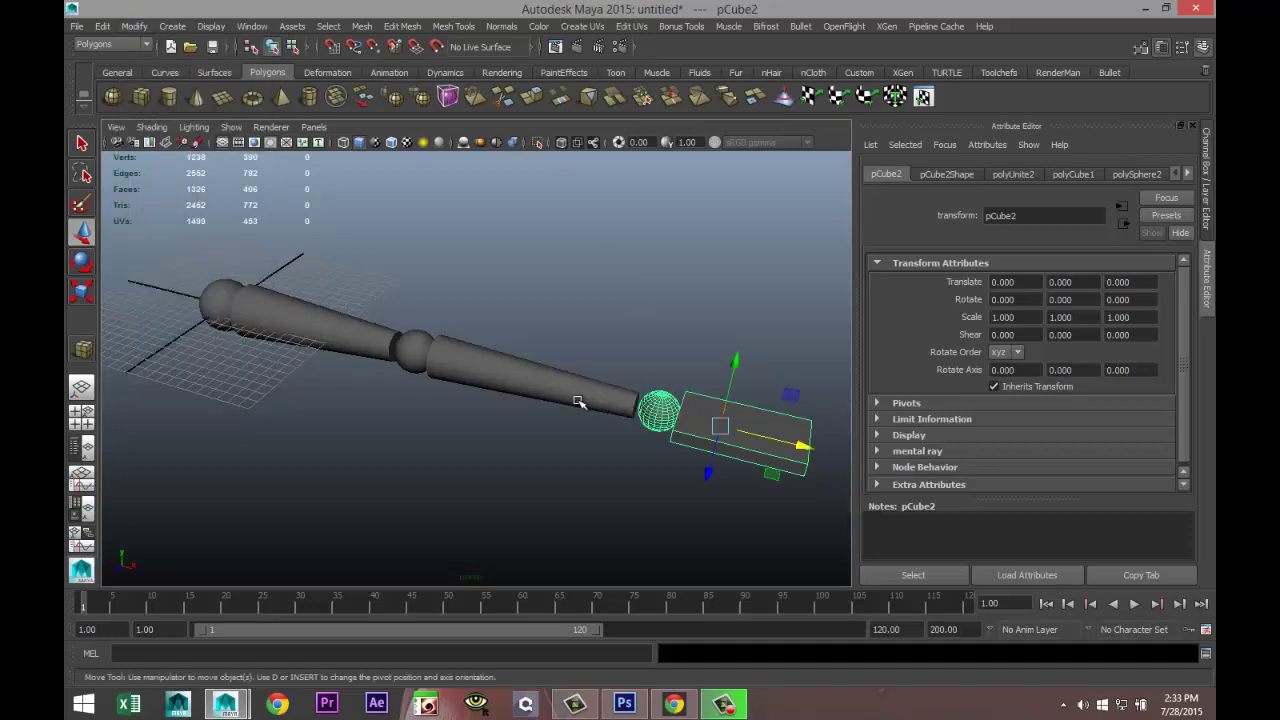
- Switch to the Animation menu set and build a three-joint chain beside the arm at about Z 10, with bones about 20.2 and 19.1 long
{"action": "mouse_move", "coordinate": [566, 395]}
{"action": "left_mouse_down", "text": "alt"}
{"action": "mouse_move", "coordinate": [571, 422]}
{"action": "mouse_move", "coordinate": [560, 419]}
{"action": "left_mouse_up", "text": "alt"}
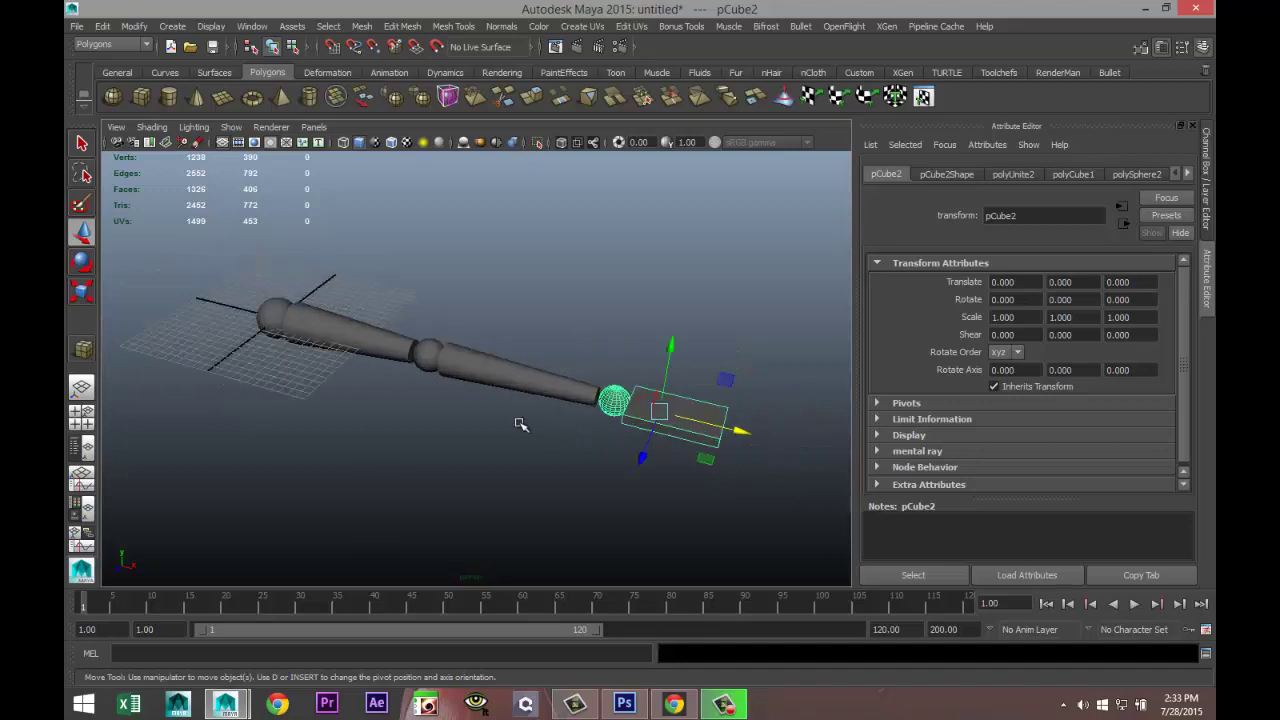
{"action": "left_click_drag", "start_coordinate": [417, 484], "coordinate": [442, 511], "text": "alt"}
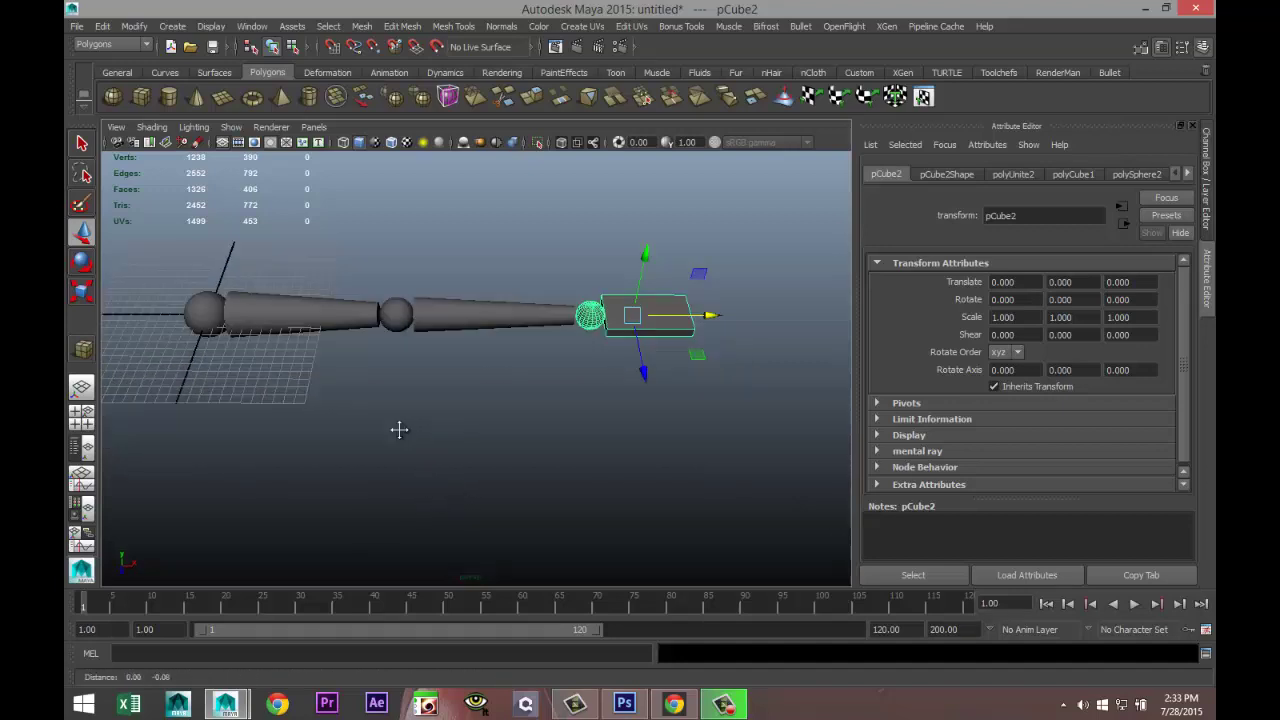
{"action": "left_click_drag", "start_coordinate": [399, 430], "coordinate": [436, 493], "text": "alt"}
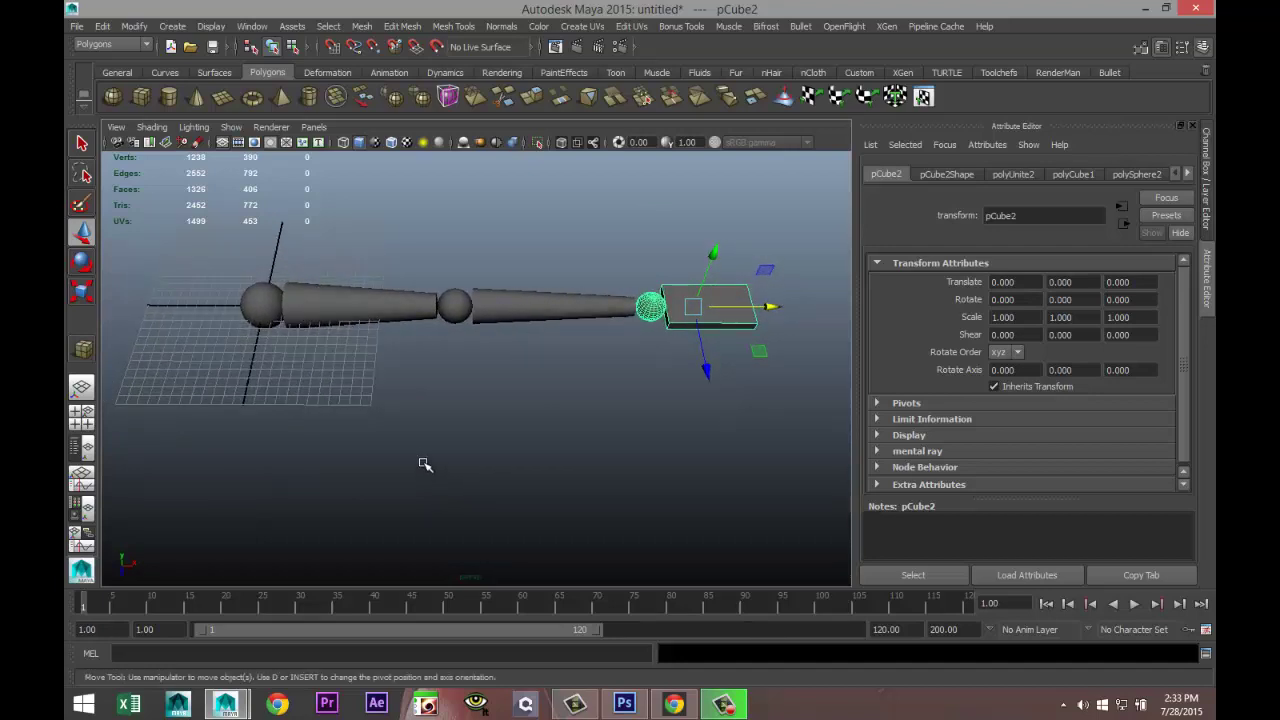
{"action": "left_click", "coordinate": [110, 45]}
{"action": "left_click", "coordinate": [113, 57]}
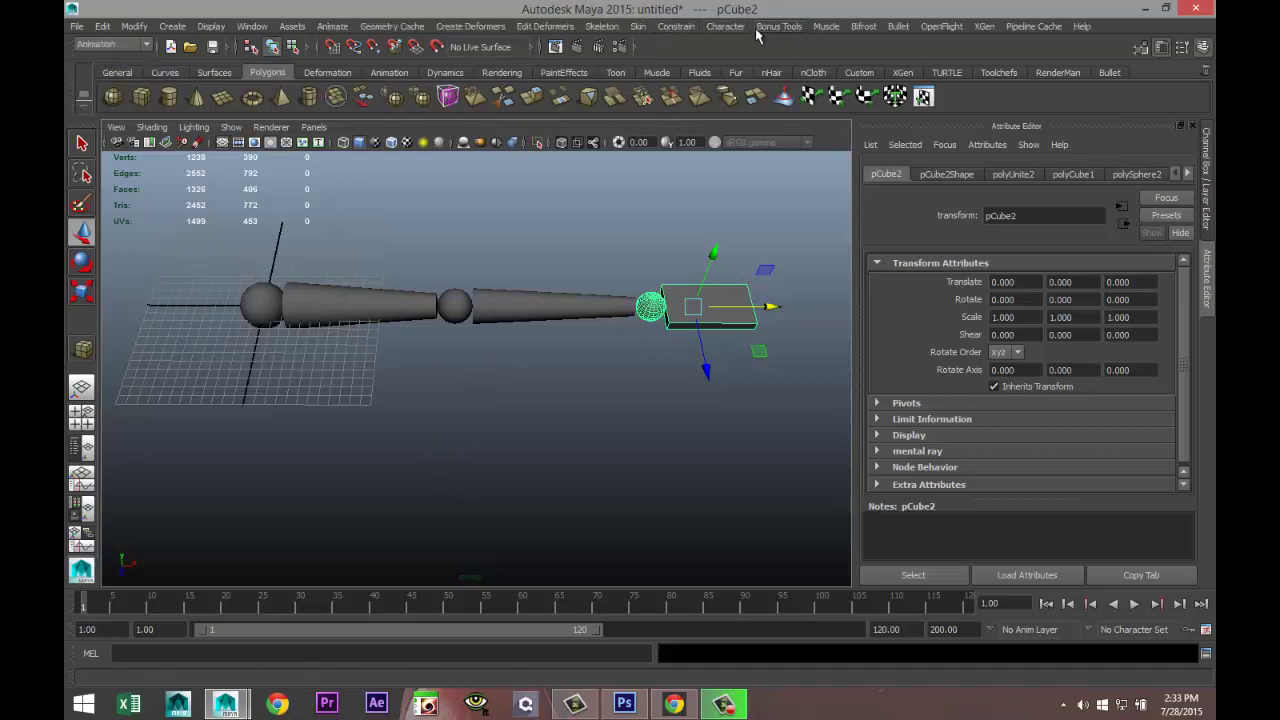
{"action": "left_click", "coordinate": [602, 26]}
{"action": "left_click", "coordinate": [653, 48]}
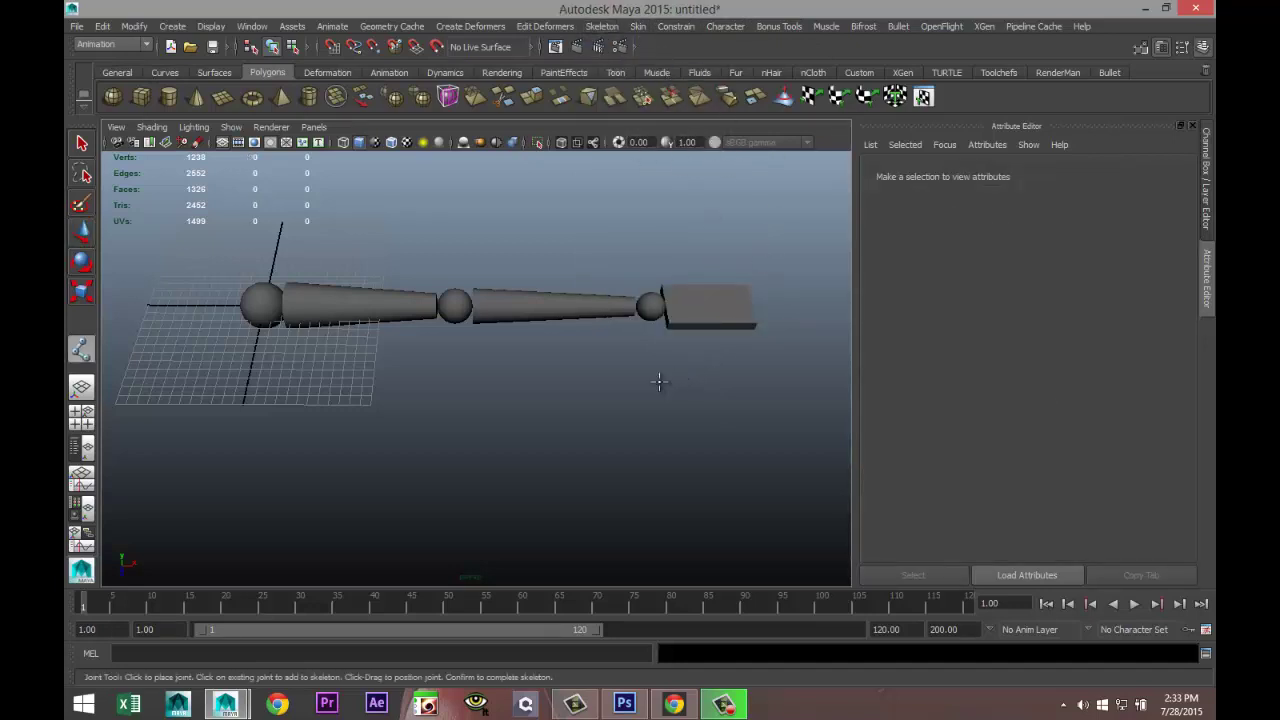
{"action": "left_click", "coordinate": [246, 386]}
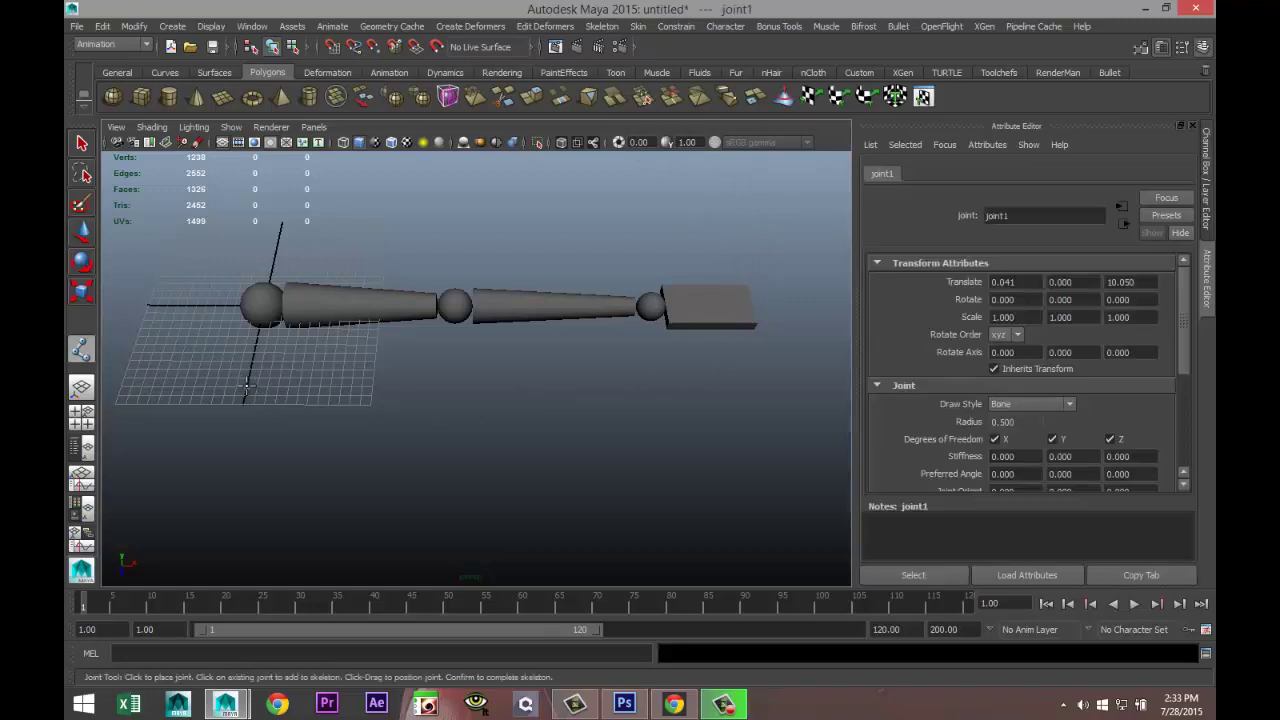
{"action": "left_click", "coordinate": [458, 388]}
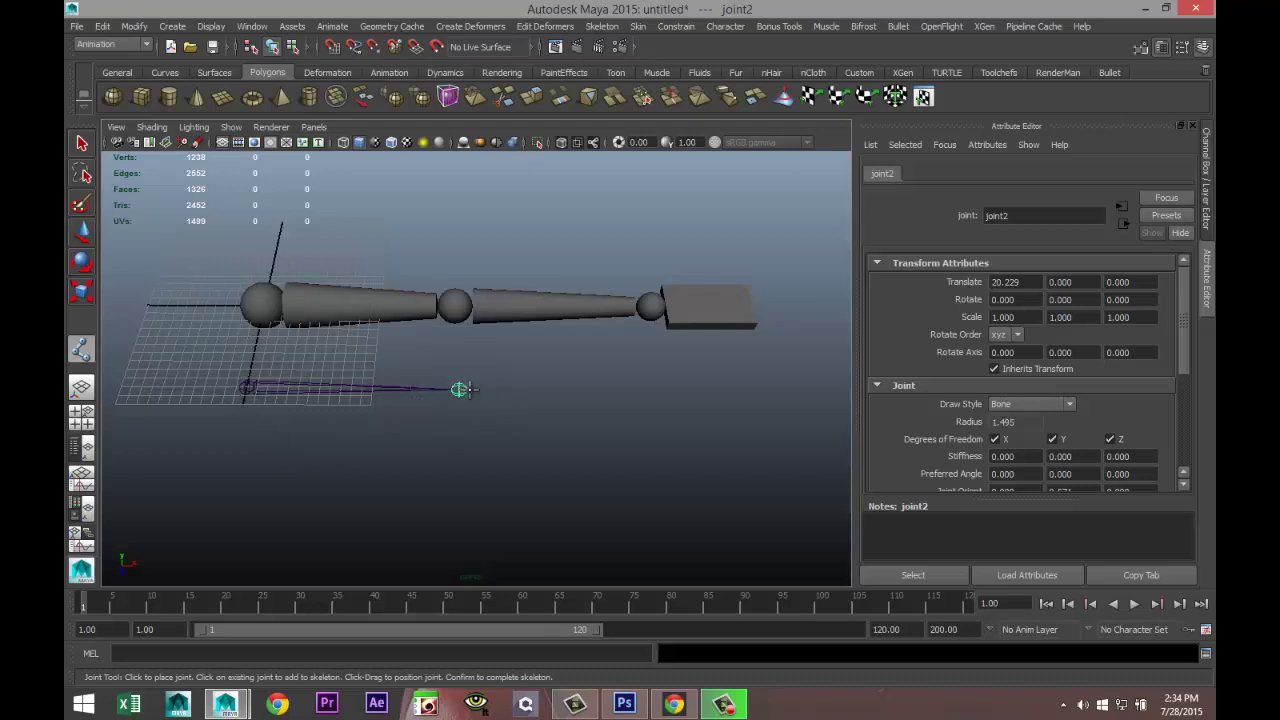
{"action": "left_click", "coordinate": [658, 388]}
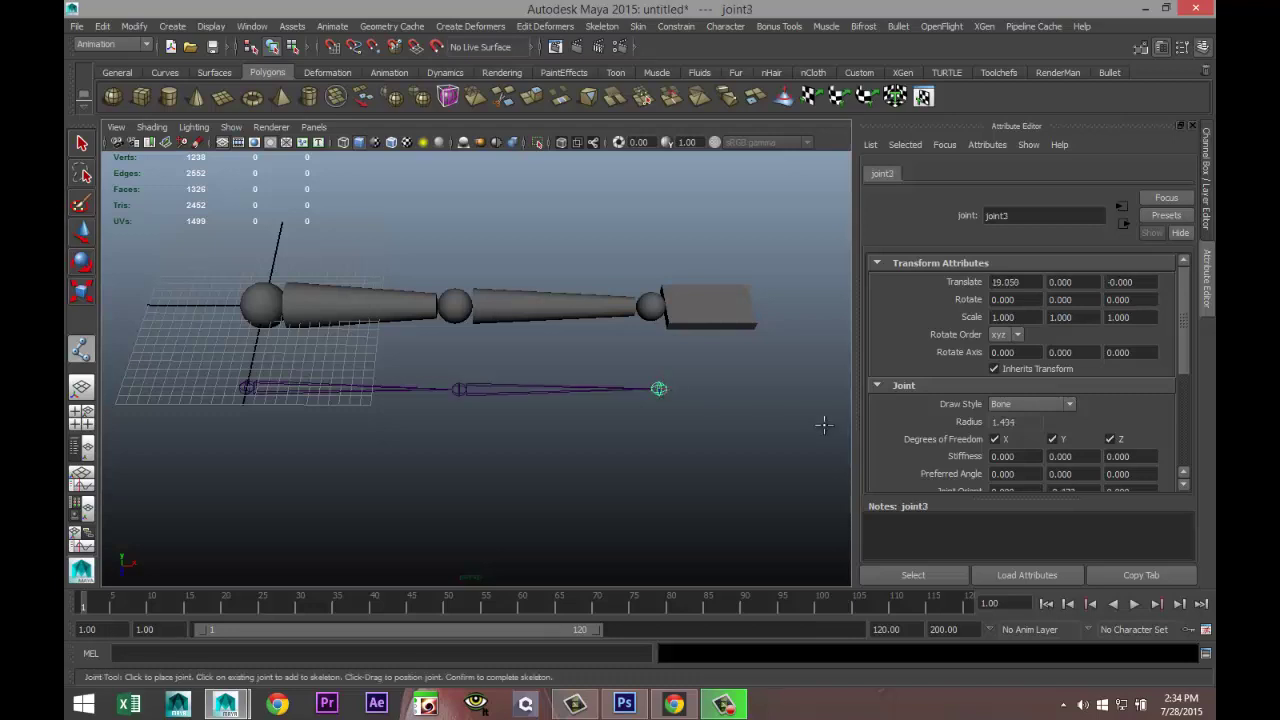
{"action": "key", "text": "w"}
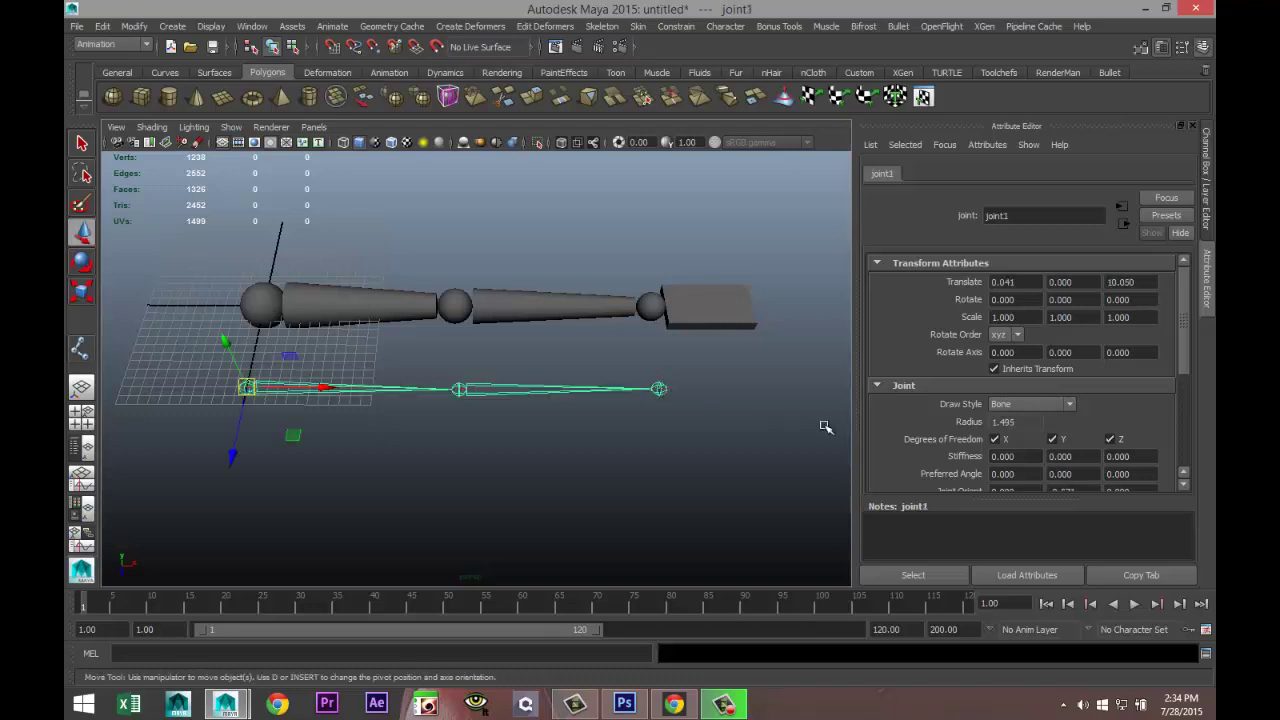
- Try moving the end joint to about 7.8 on Y and 7.4 on Z, and undo both moves
{"action": "left_click_drag", "start_coordinate": [580, 475], "coordinate": [508, 480], "text": "alt"}
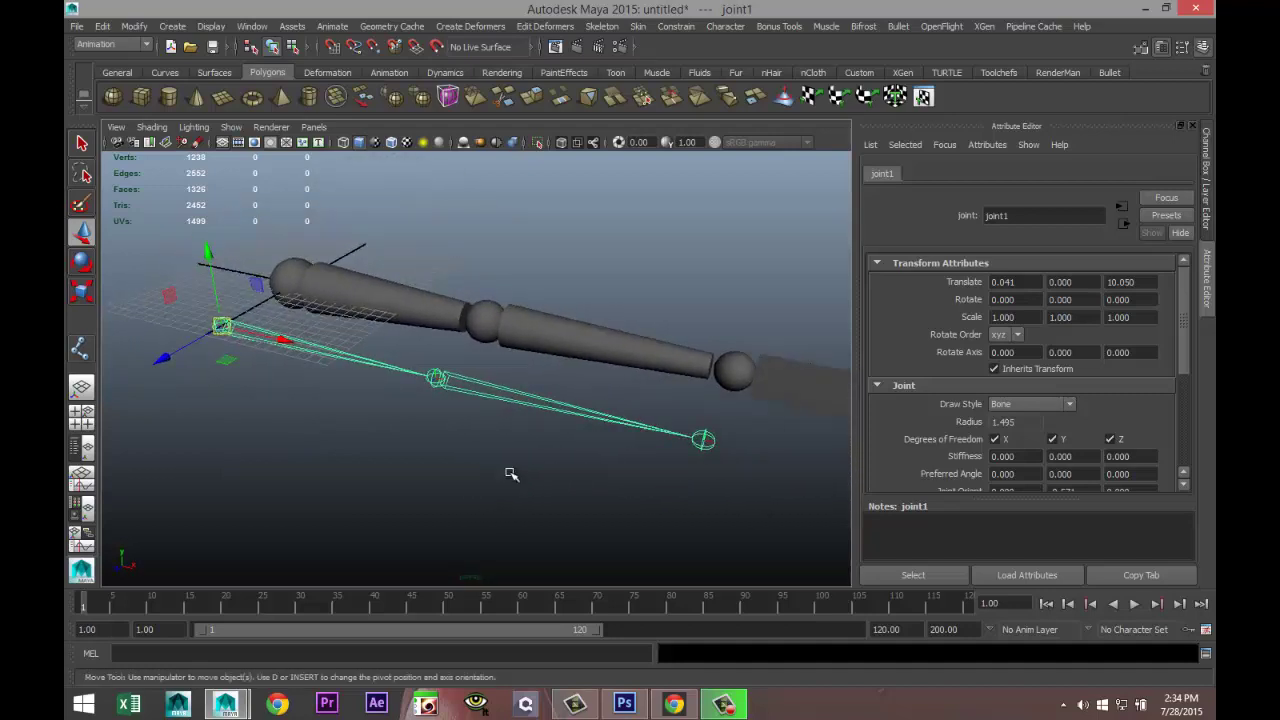
{"action": "left_click", "coordinate": [704, 440]}
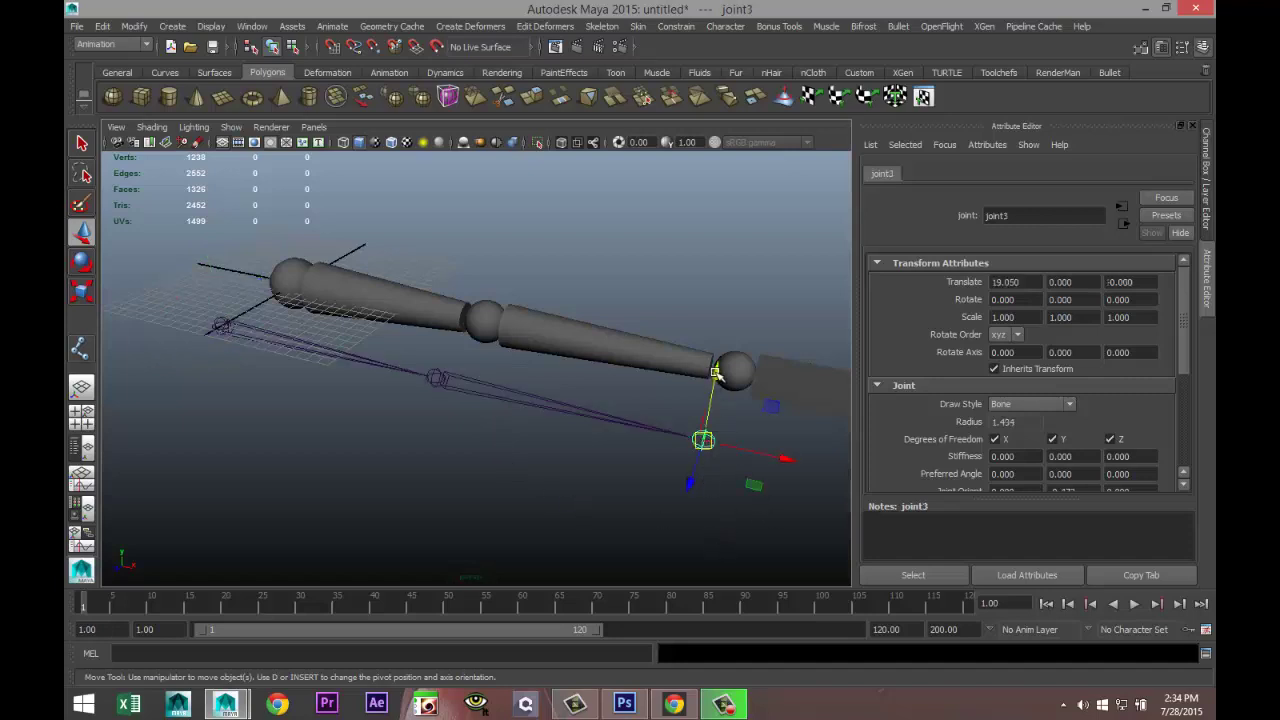
{"action": "left_click_drag", "start_coordinate": [715, 373], "coordinate": [694, 306]}
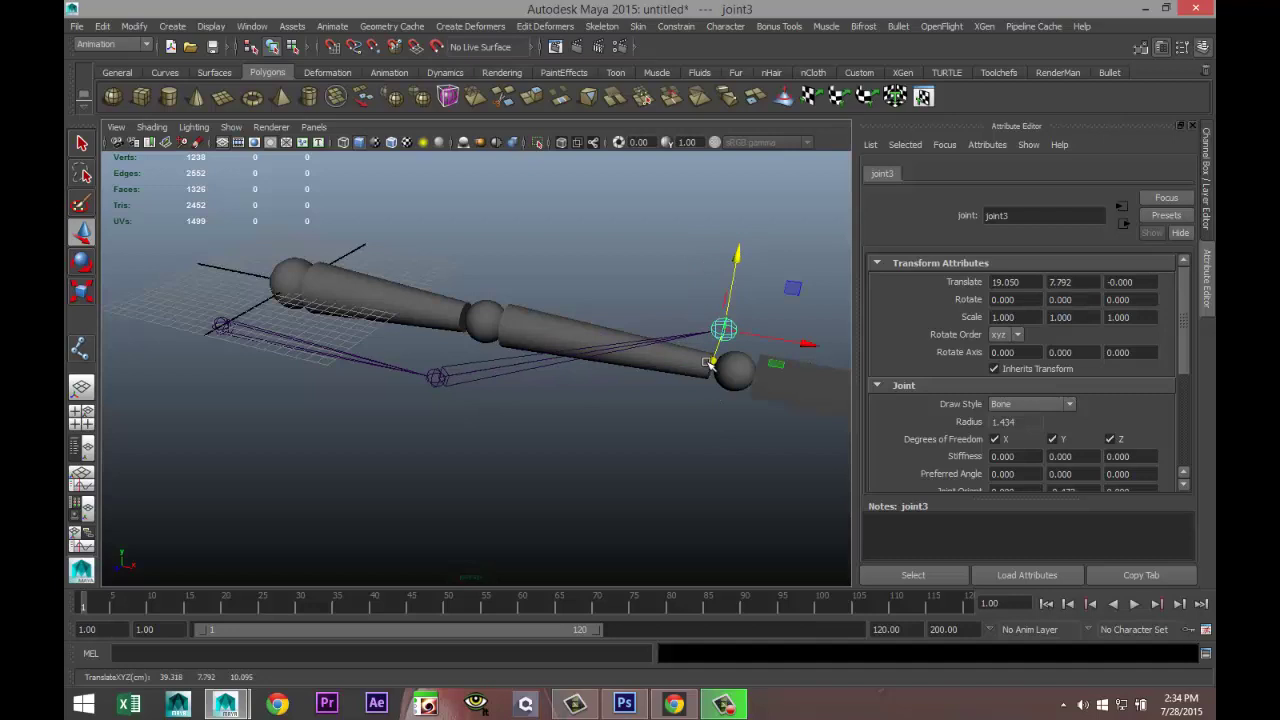
{"action": "left_click_drag", "start_coordinate": [707, 362], "coordinate": [661, 468]}
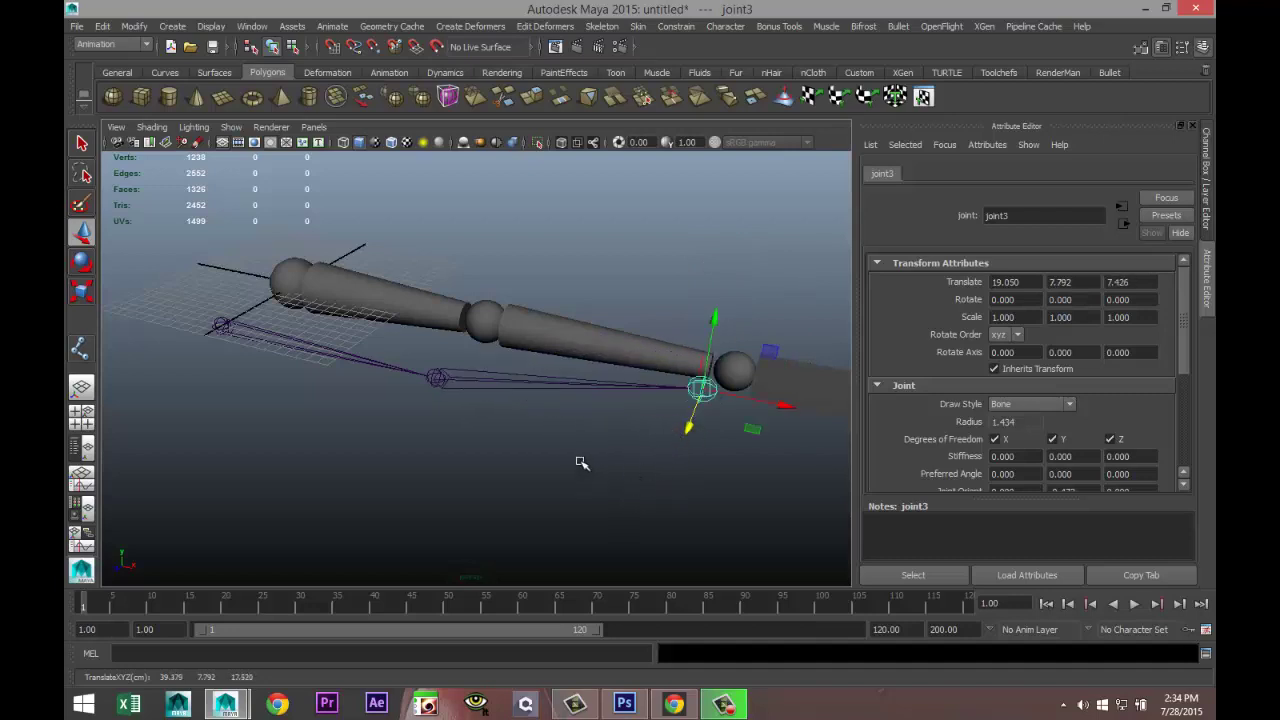
{"action": "key", "text": "ctrl+z"}
{"action": "key", "text": "ctrl+z"}
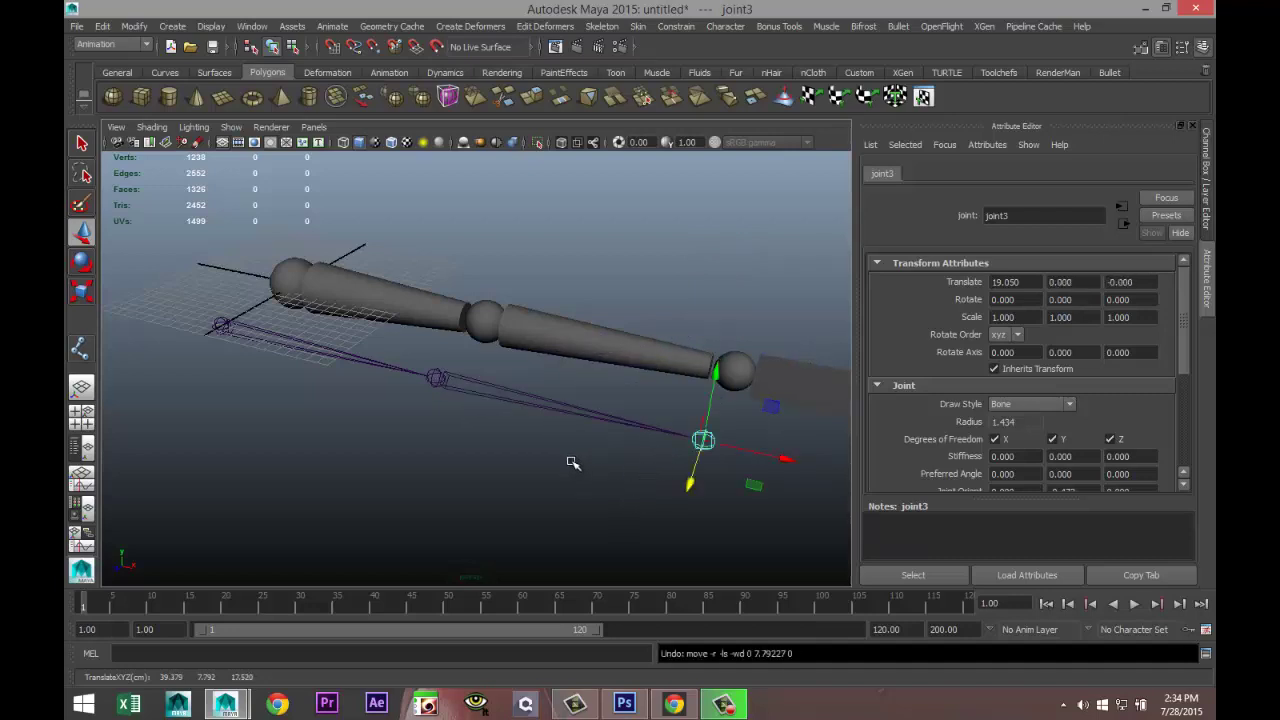
- Try shifting the middle joint and the root joint of the chain beside the arm along Z, and undo the root joint's move
{"action": "left_click", "coordinate": [436, 379]}
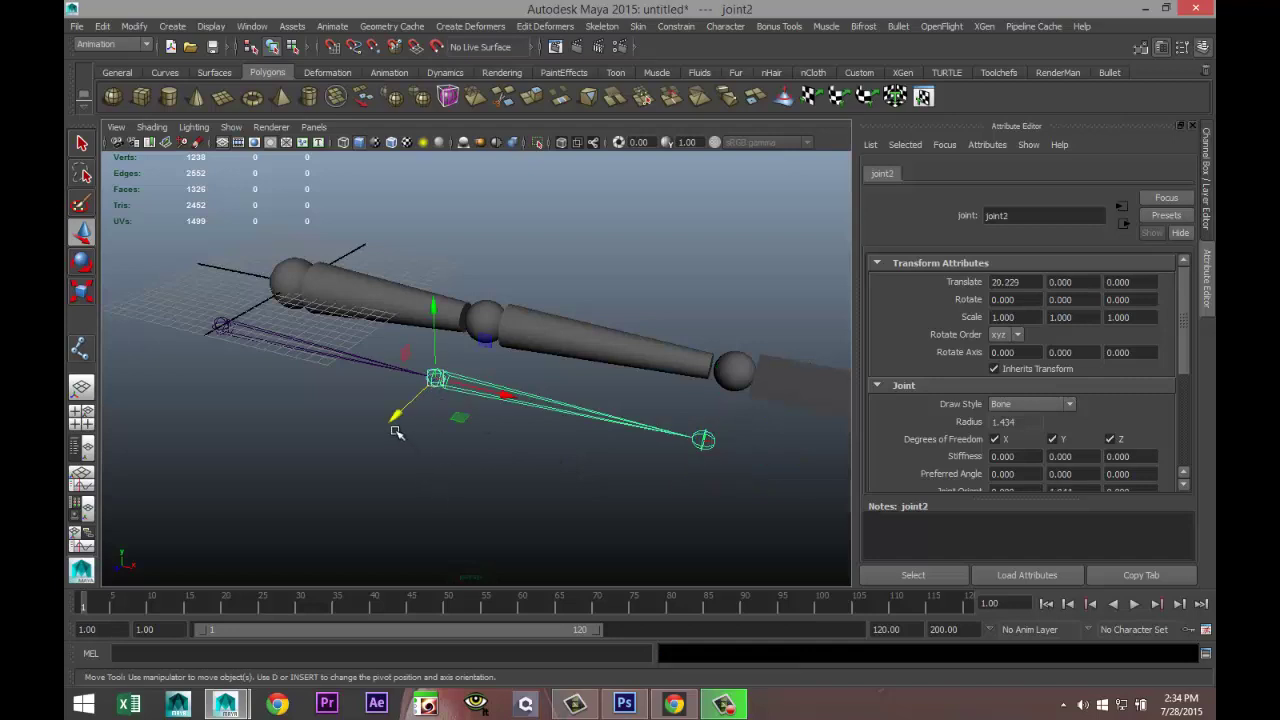
{"action": "left_click_drag", "start_coordinate": [397, 420], "coordinate": [424, 446]}
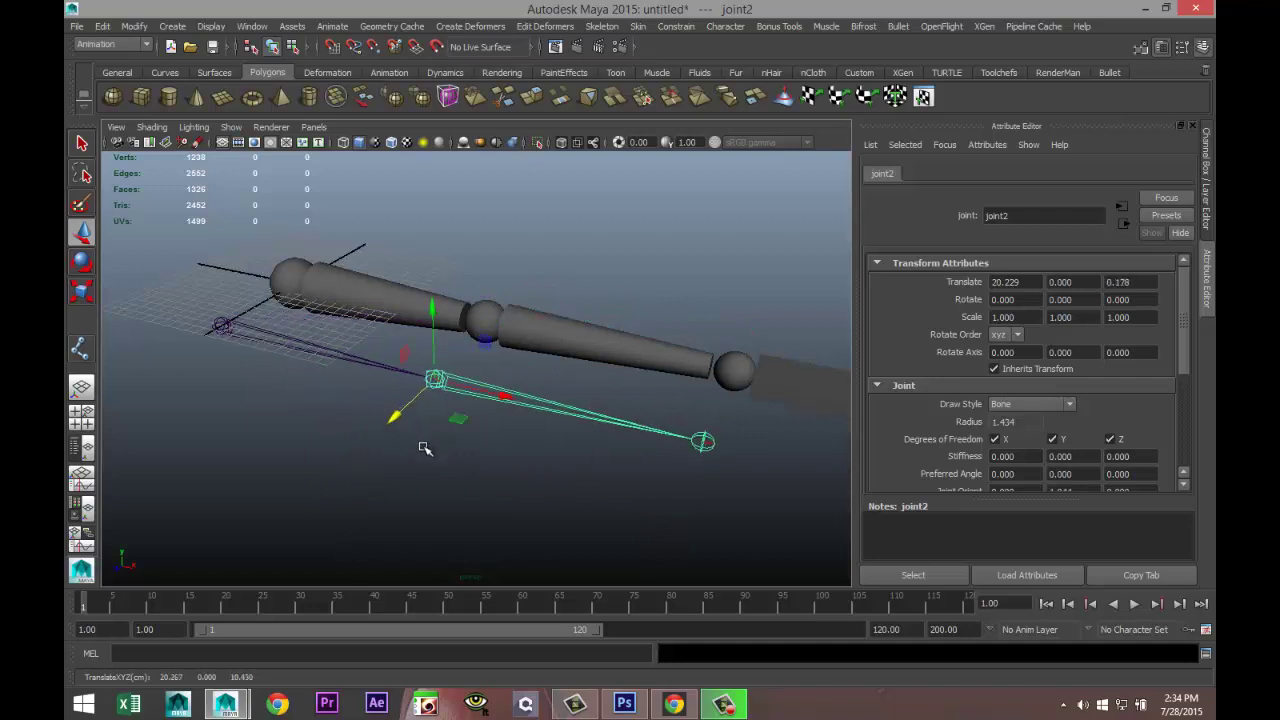
{"action": "left_click", "coordinate": [223, 324]}
{"action": "left_click_drag", "start_coordinate": [163, 357], "coordinate": [191, 388]}
{"action": "key", "text": "ctrl+z"}
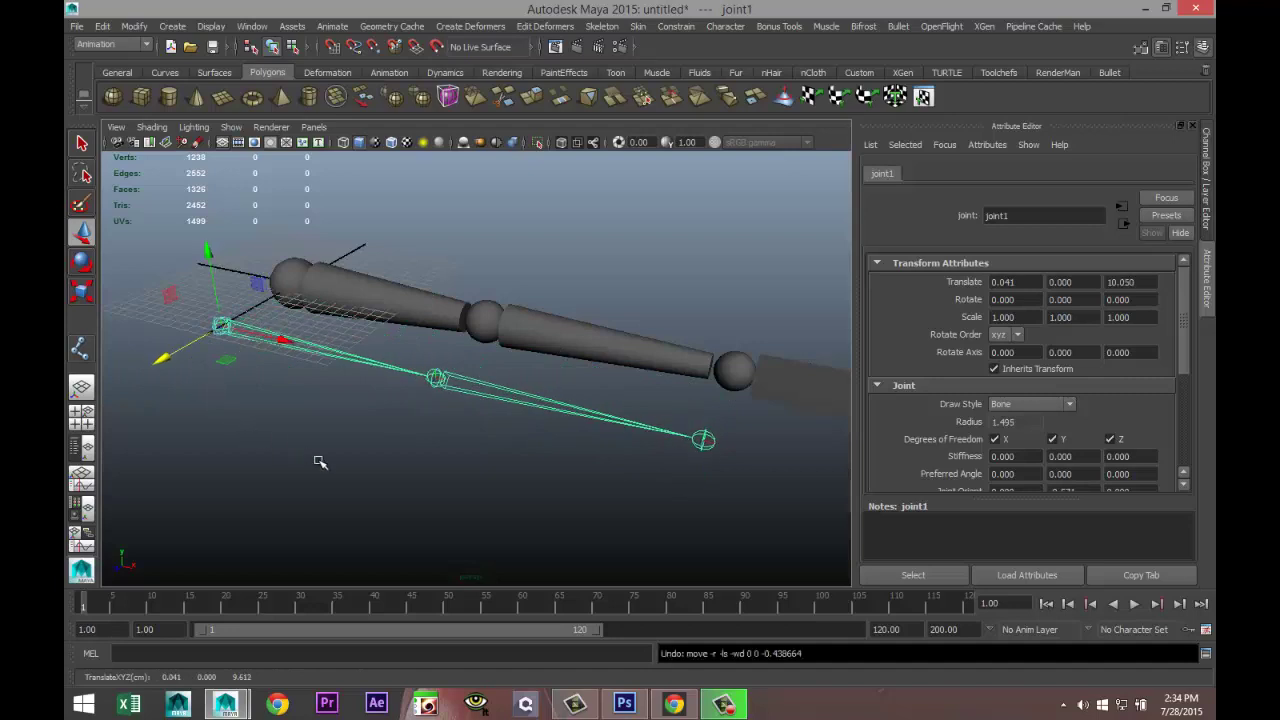
- Delete the practice joint chain beside the arm, leaving only the arm segments and hand piece
{"action": "left_click_drag", "start_coordinate": [320, 462], "coordinate": [374, 533], "text": "alt"}
{"action": "left_click", "coordinate": [395, 506]}
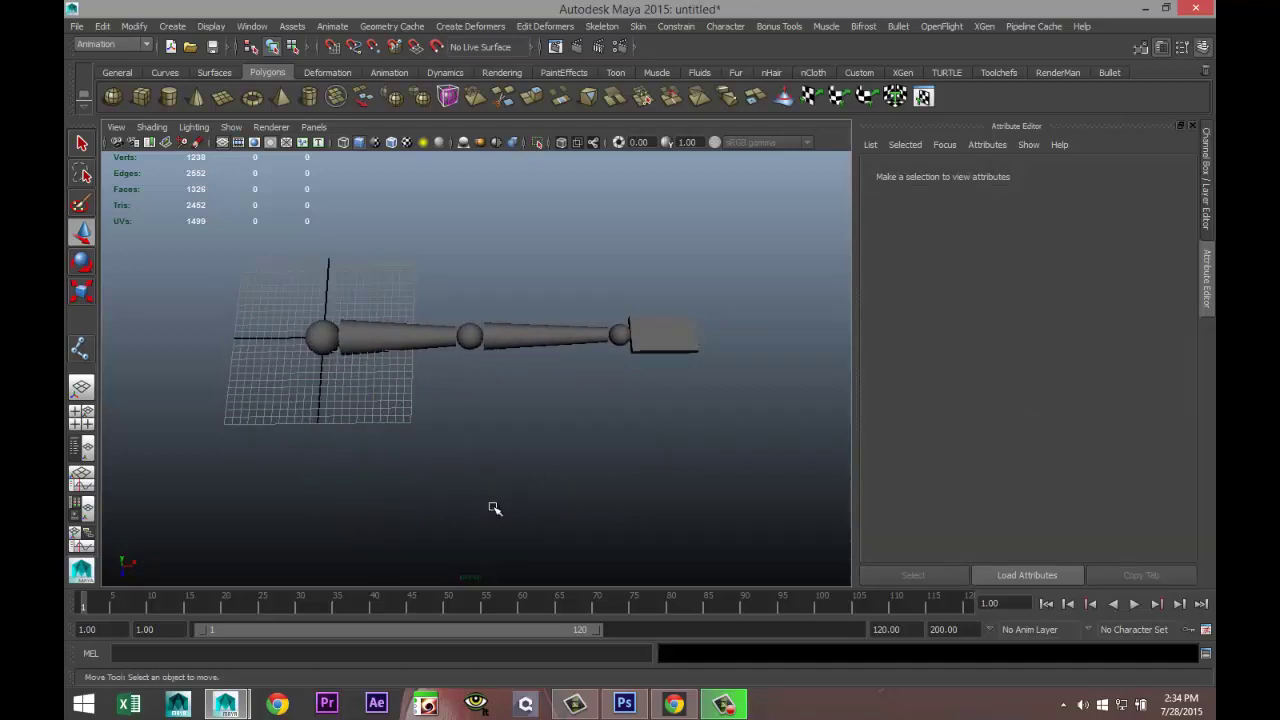
{"action": "scroll", "coordinate": [476, 510], "scroll_direction": "up", "scroll_amount": 3}
{"action": "left_click_drag", "start_coordinate": [440, 503], "coordinate": [463, 437], "text": "alt"}
{"action": "middle_click_drag", "start_coordinate": [463, 437], "coordinate": [566, 449], "text": "alt"}
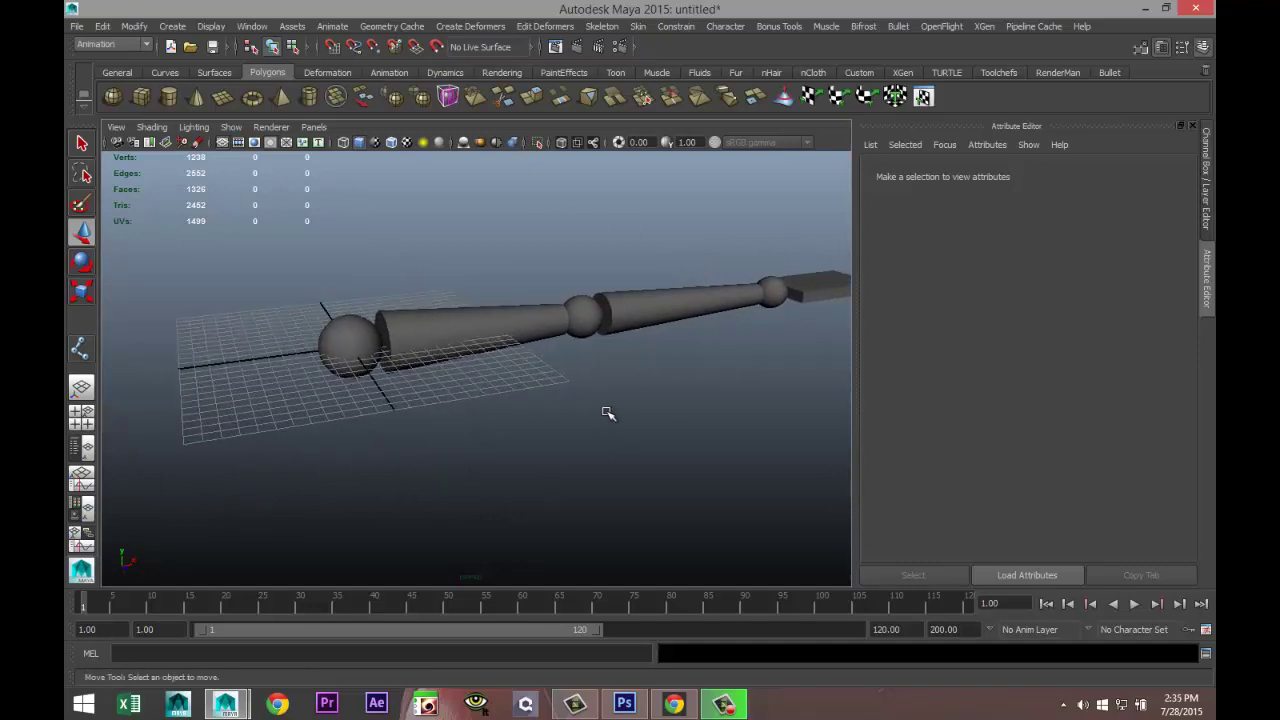
- Build a three-joint chain through the arm in the top view, one joint per sphere centre, with bones about 19.8 and 20.3 long
{"action": "left_click", "coordinate": [81, 416]}
{"action": "key", "text": "space"}
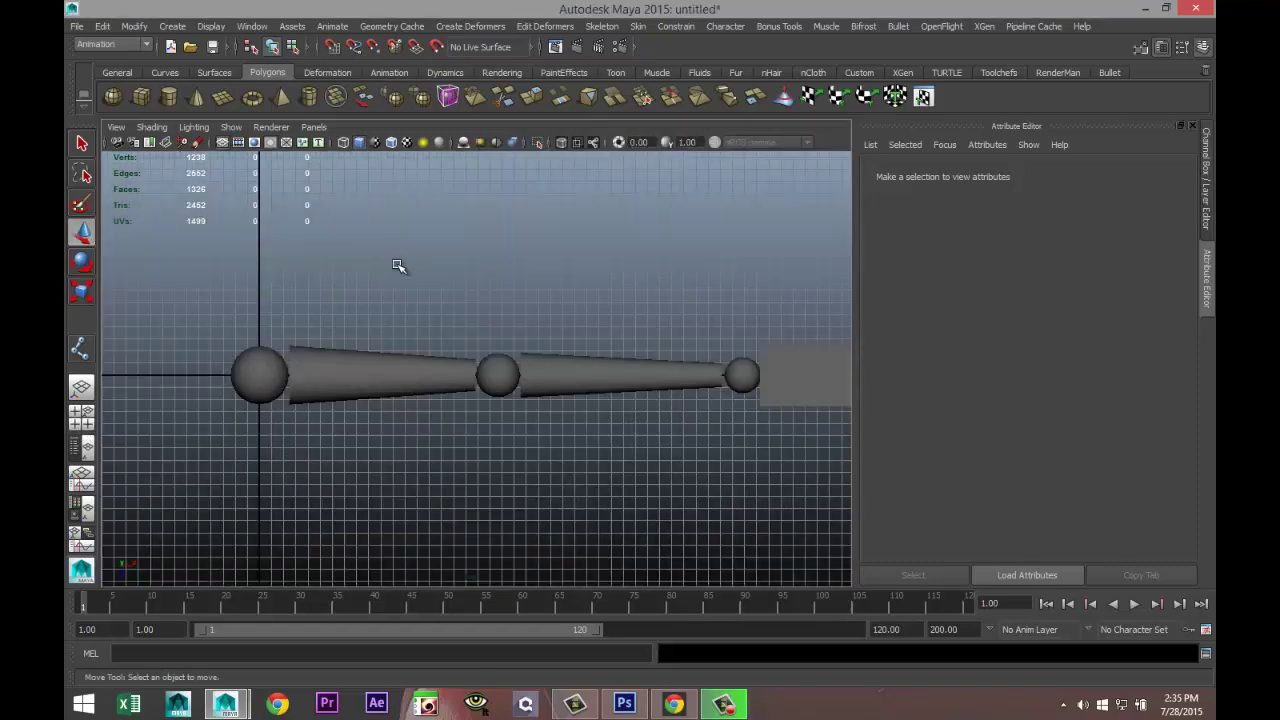
{"action": "scroll", "coordinate": [427, 258], "scroll_direction": "down", "scroll_amount": 2}
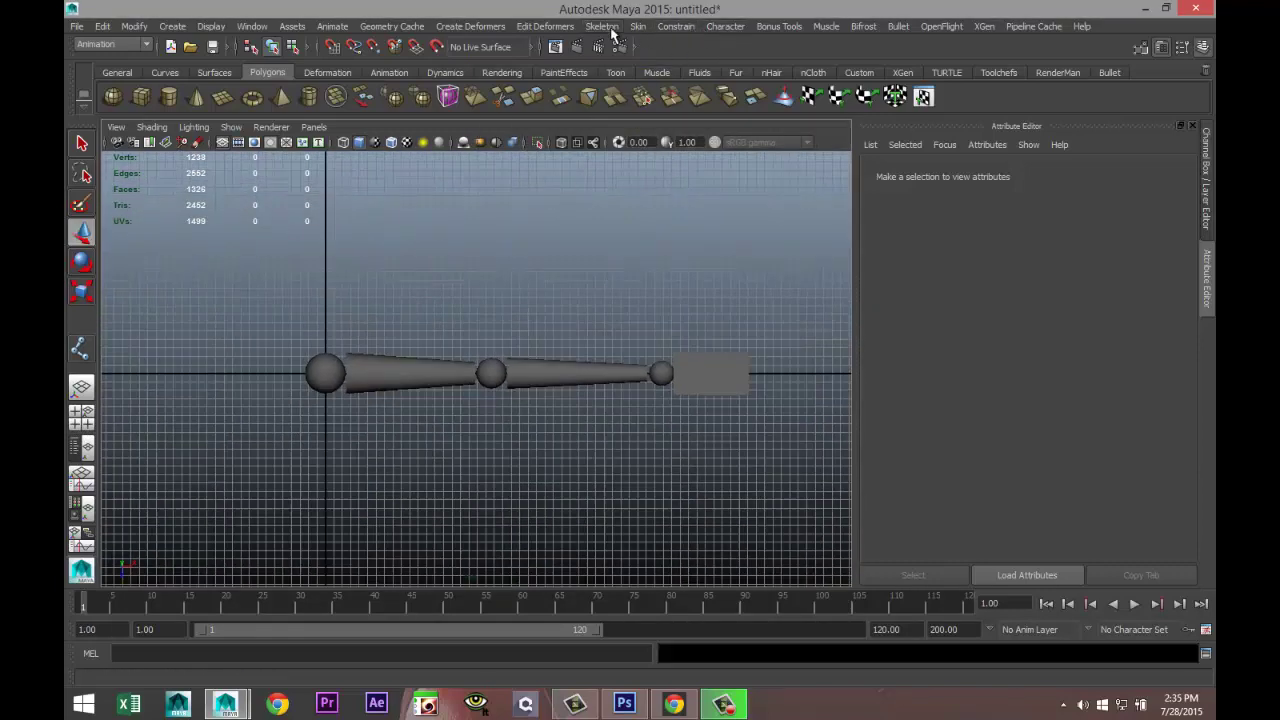
{"action": "left_click", "coordinate": [604, 27]}
{"action": "left_click", "coordinate": [629, 52]}
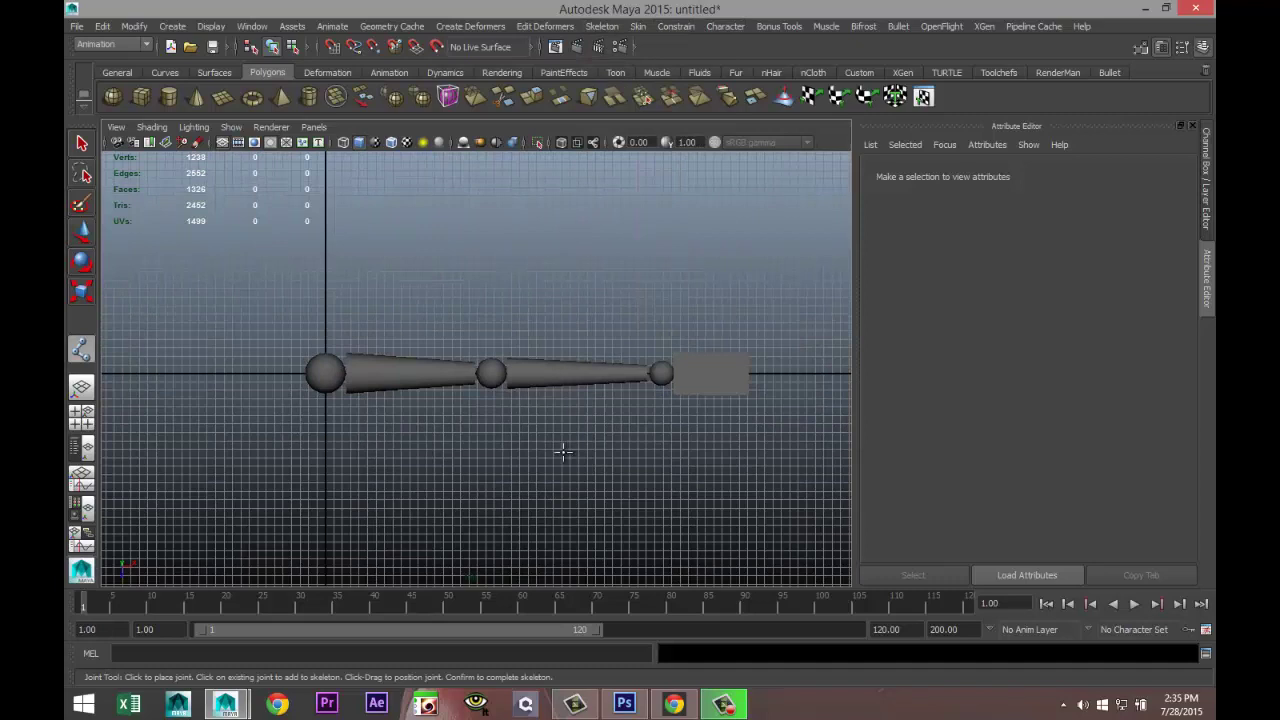
{"action": "scroll", "coordinate": [490, 455], "scroll_direction": "up", "scroll_amount": 3}
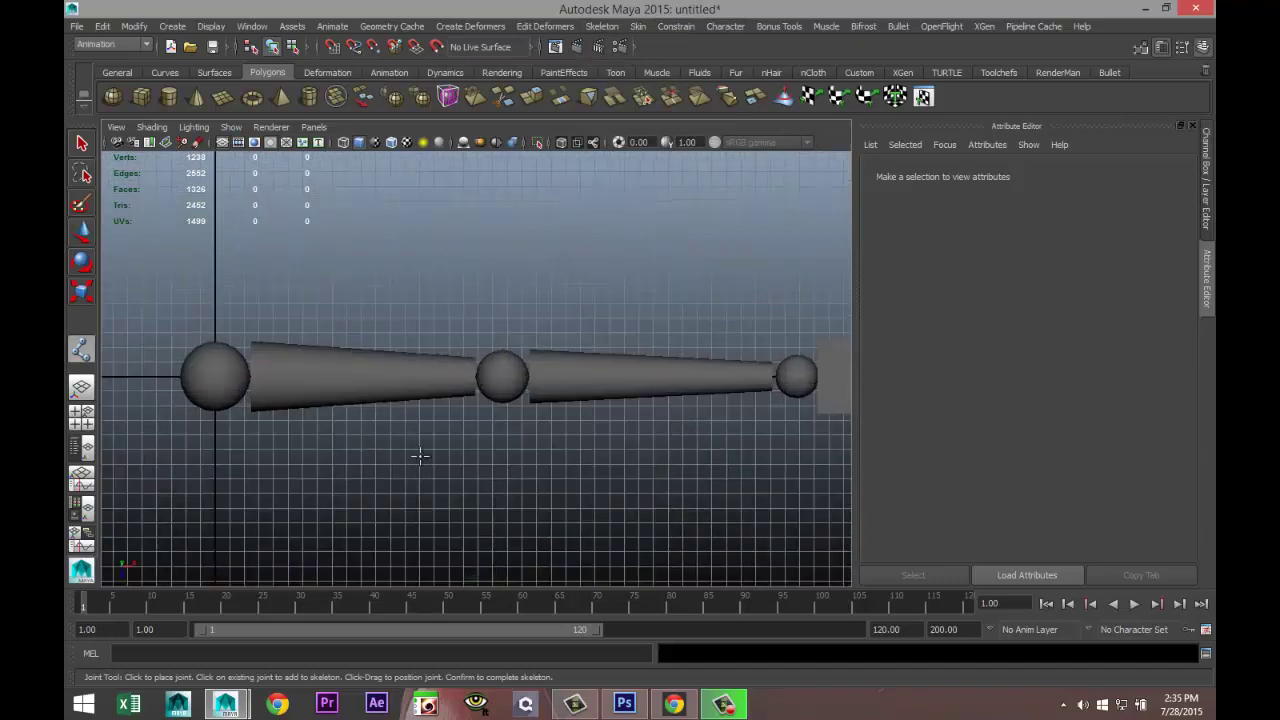
{"action": "left_click", "coordinate": [212, 376]}
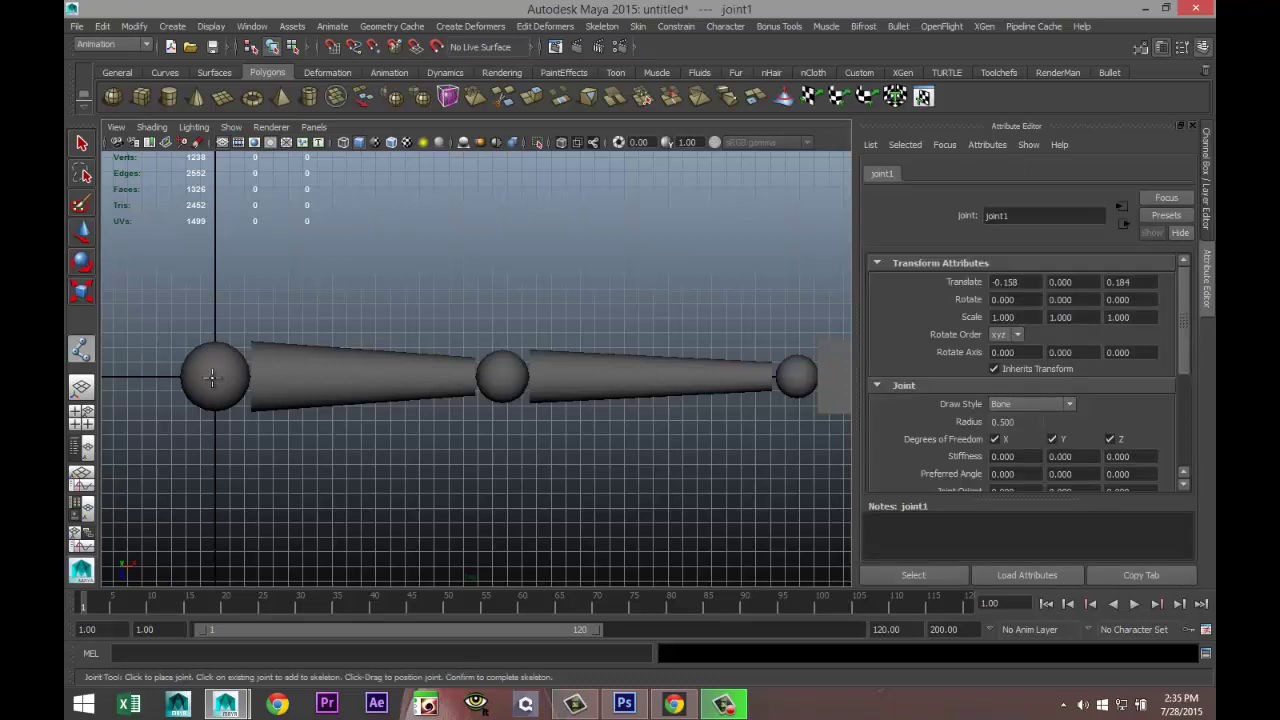
{"action": "left_click", "coordinate": [502, 376]}
{"action": "left_click", "coordinate": [798, 375]}
{"action": "key", "text": "4"}
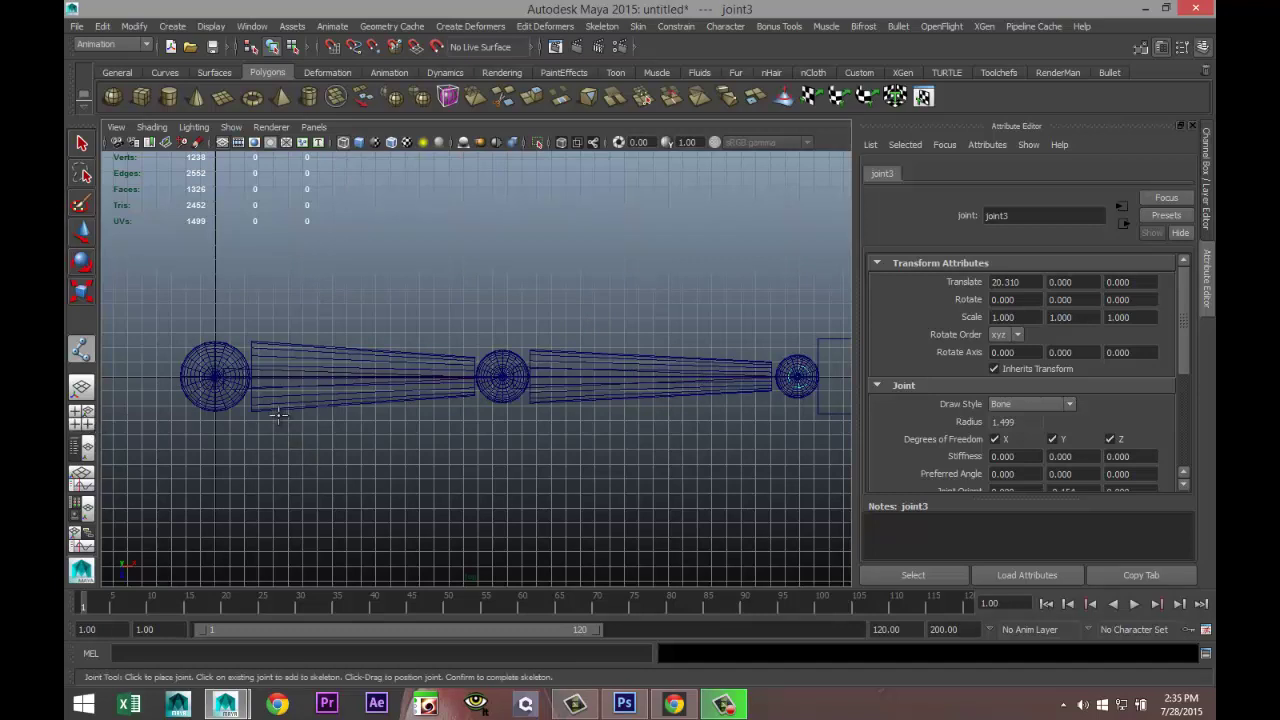
{"action": "key", "text": "q"}
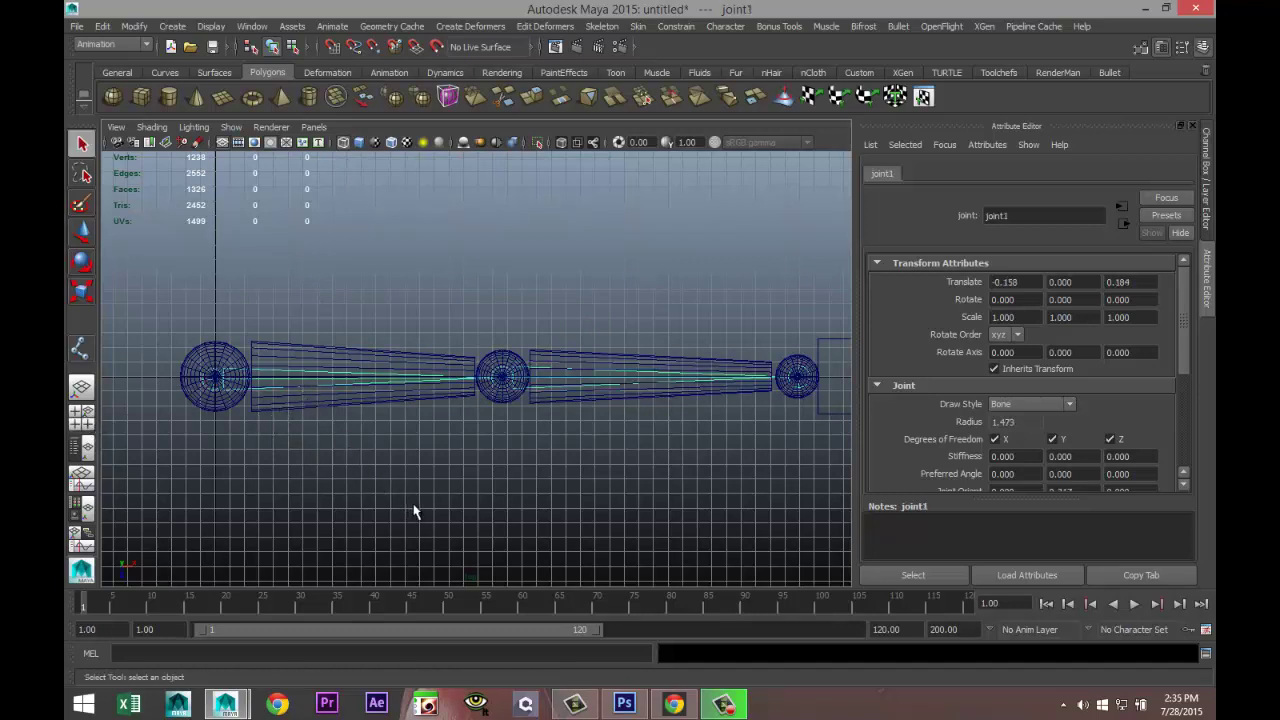
- Return to the perspective view, examine how the joint chain sits inside the arm, and switch the display to wireframe
{"action": "scroll", "coordinate": [420, 495], "scroll_direction": "down", "scroll_amount": 2}
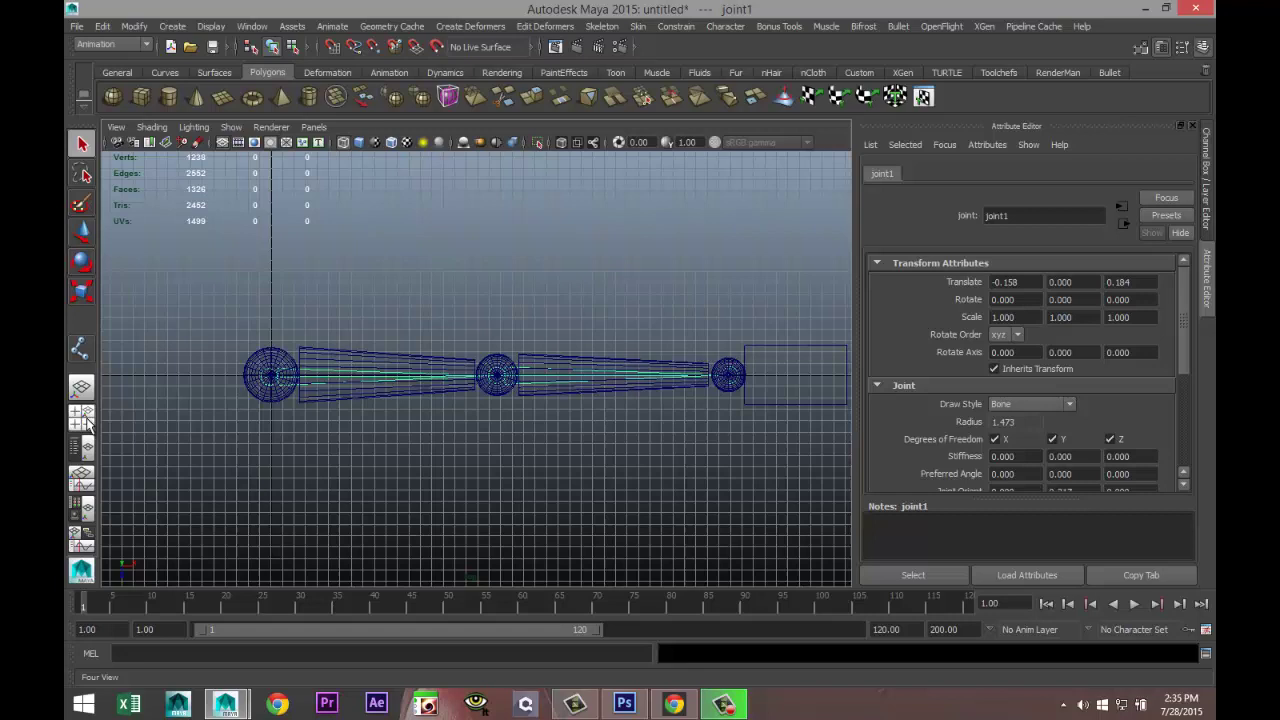
{"action": "left_click", "coordinate": [82, 414]}
{"action": "key", "text": "space"}
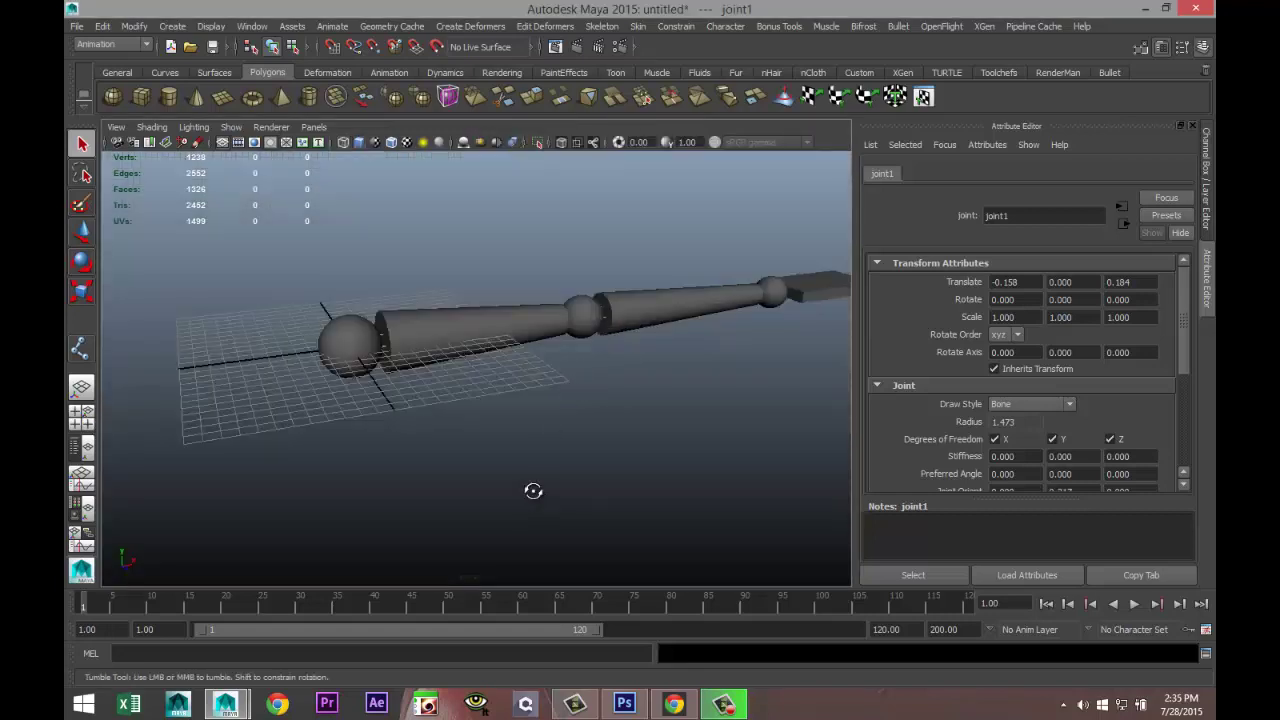
{"action": "left_click_drag", "start_coordinate": [531, 491], "coordinate": [600, 352], "text": "alt"}
{"action": "scroll", "coordinate": [565, 476], "scroll_direction": "up", "scroll_amount": 3}
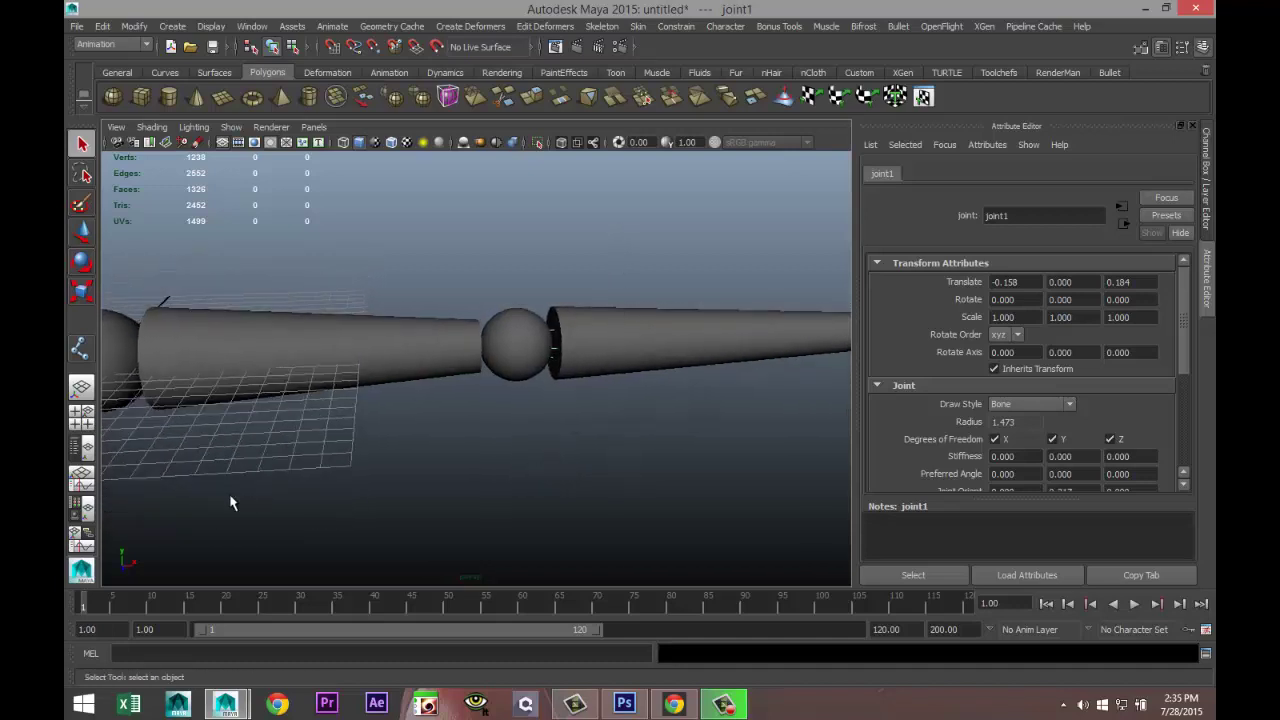
{"action": "scroll", "coordinate": [391, 495], "scroll_direction": "down", "scroll_amount": 5}
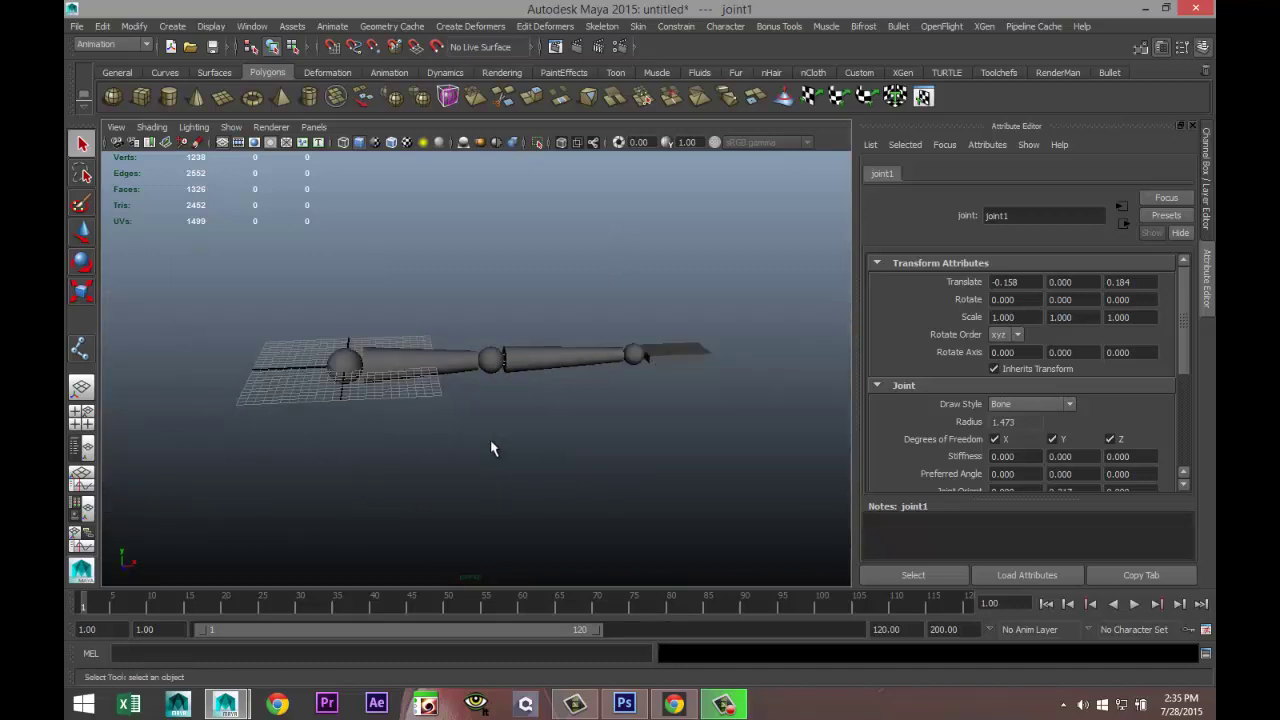
{"action": "scroll", "coordinate": [485, 375], "scroll_direction": "up", "scroll_amount": 4}
{"action": "left_click_drag", "start_coordinate": [518, 493], "coordinate": [534, 517], "text": "alt"}
{"action": "middle_click_drag", "start_coordinate": [534, 517], "coordinate": [362, 511], "text": "alt"}
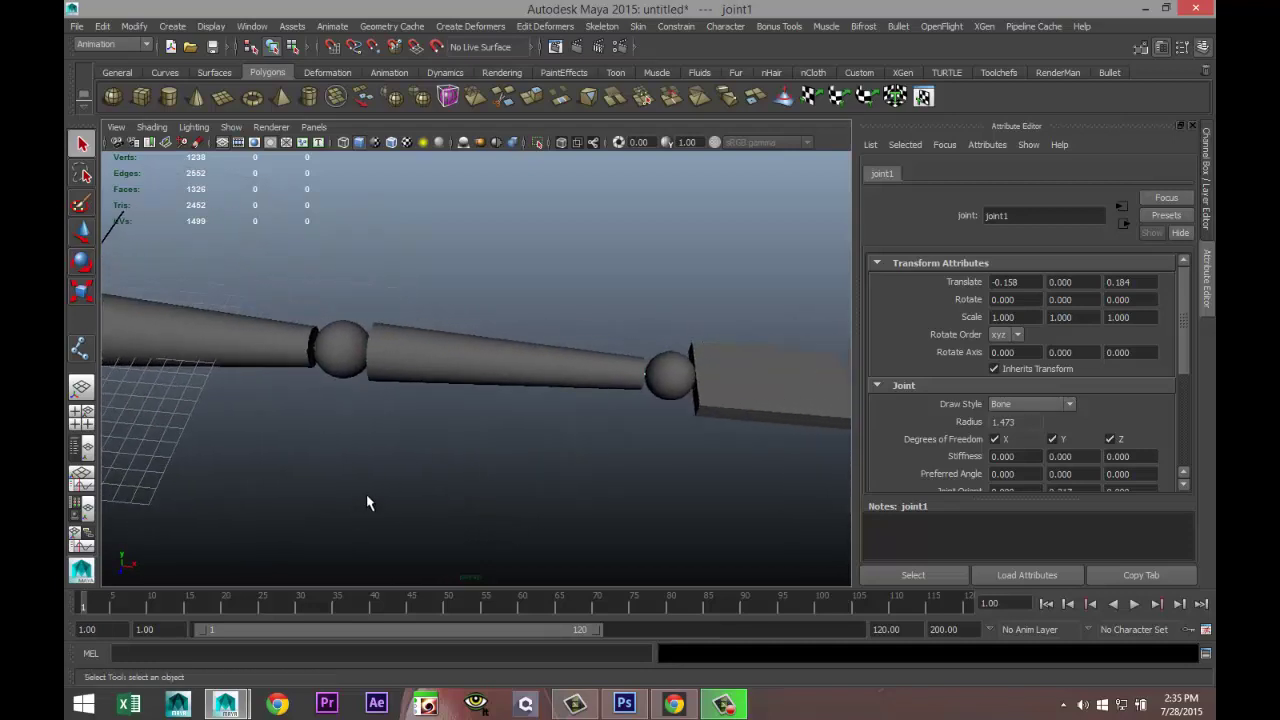
{"action": "key", "text": "4"}
{"action": "middle_click_drag", "start_coordinate": [478, 478], "coordinate": [368, 476], "text": "alt"}
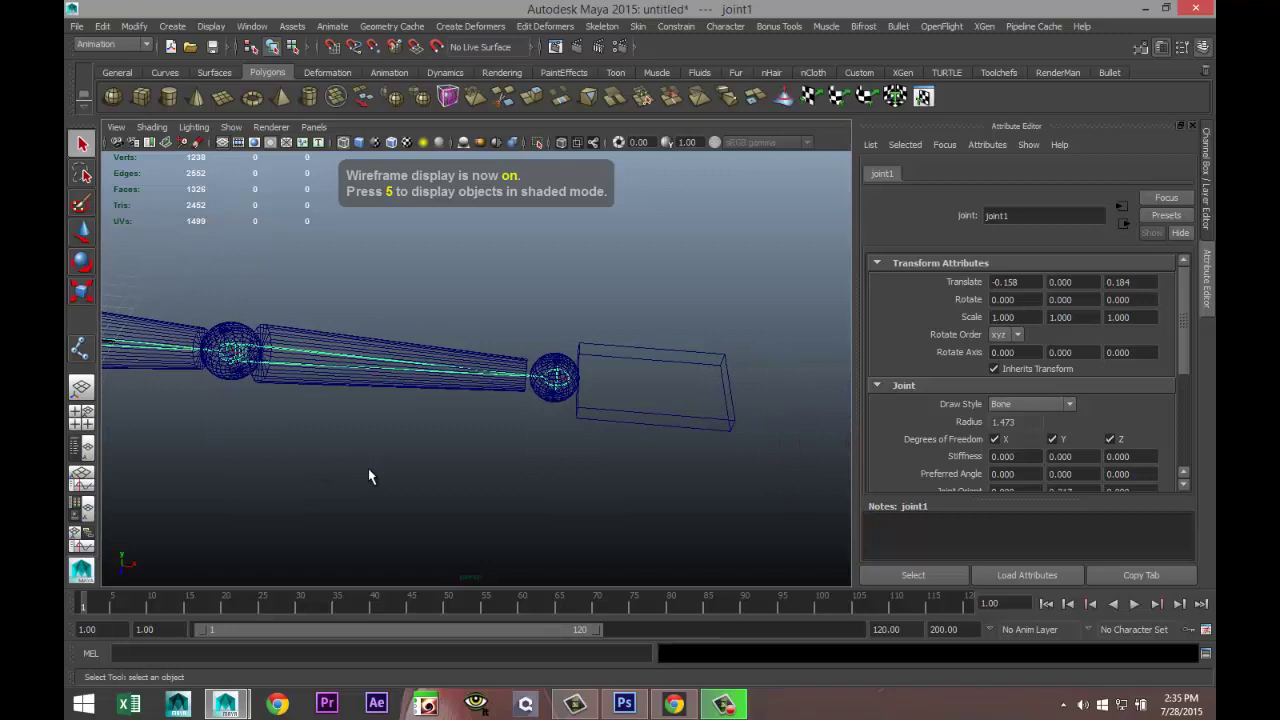
- Try moving the end joint up to about 6.4 on Y, and undo the move
{"action": "left_click", "coordinate": [560, 368]}
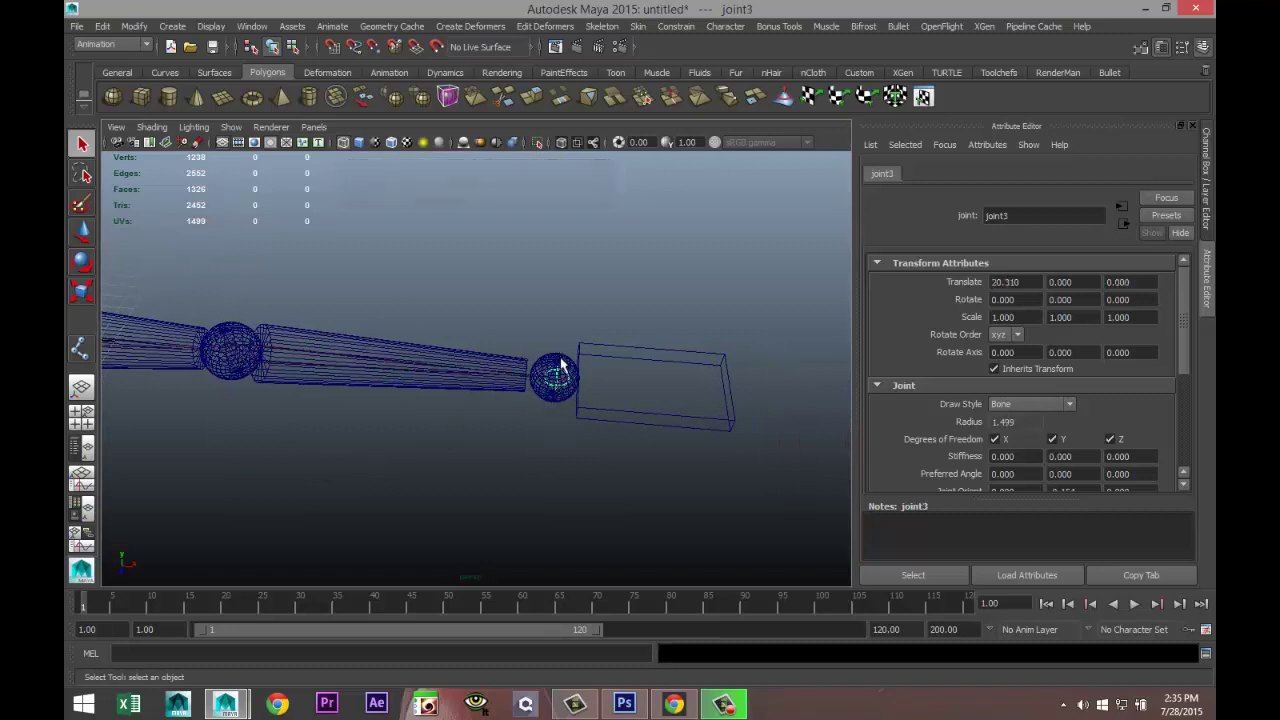
{"action": "key", "text": "w"}
{"action": "left_click_drag", "start_coordinate": [568, 322], "coordinate": [590, 228]}
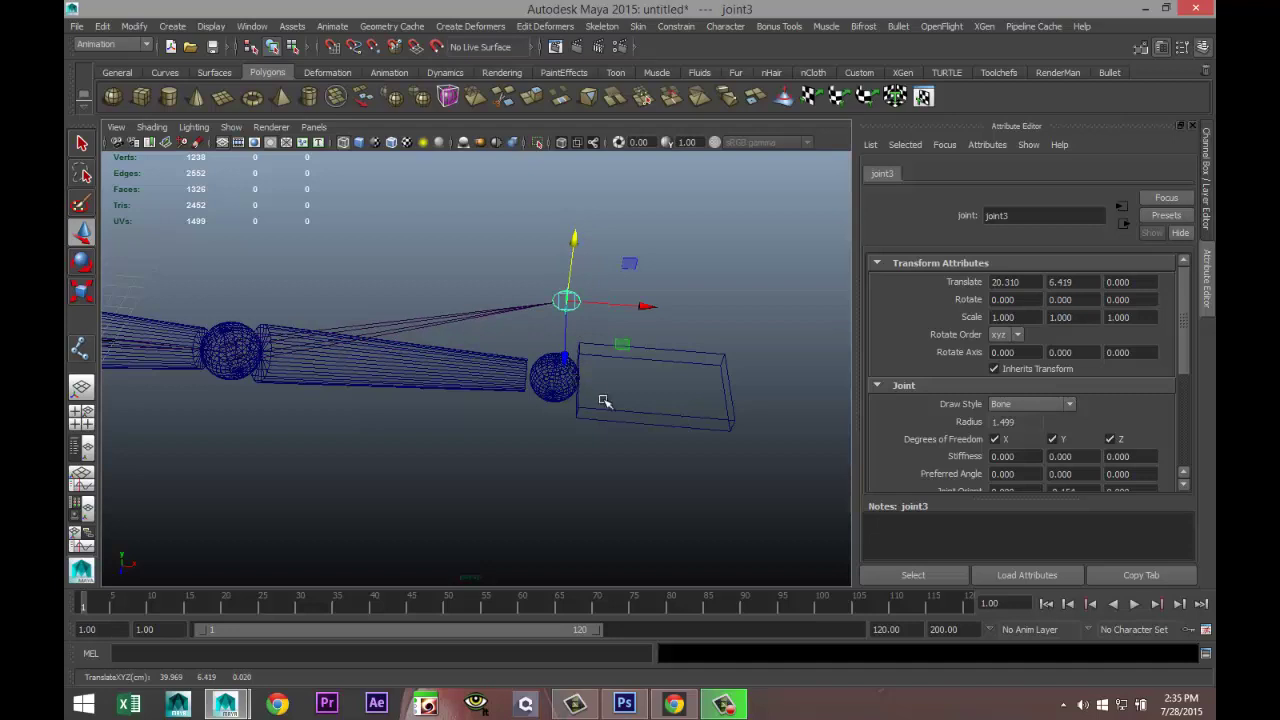
{"action": "key", "text": "ctrl+z"}
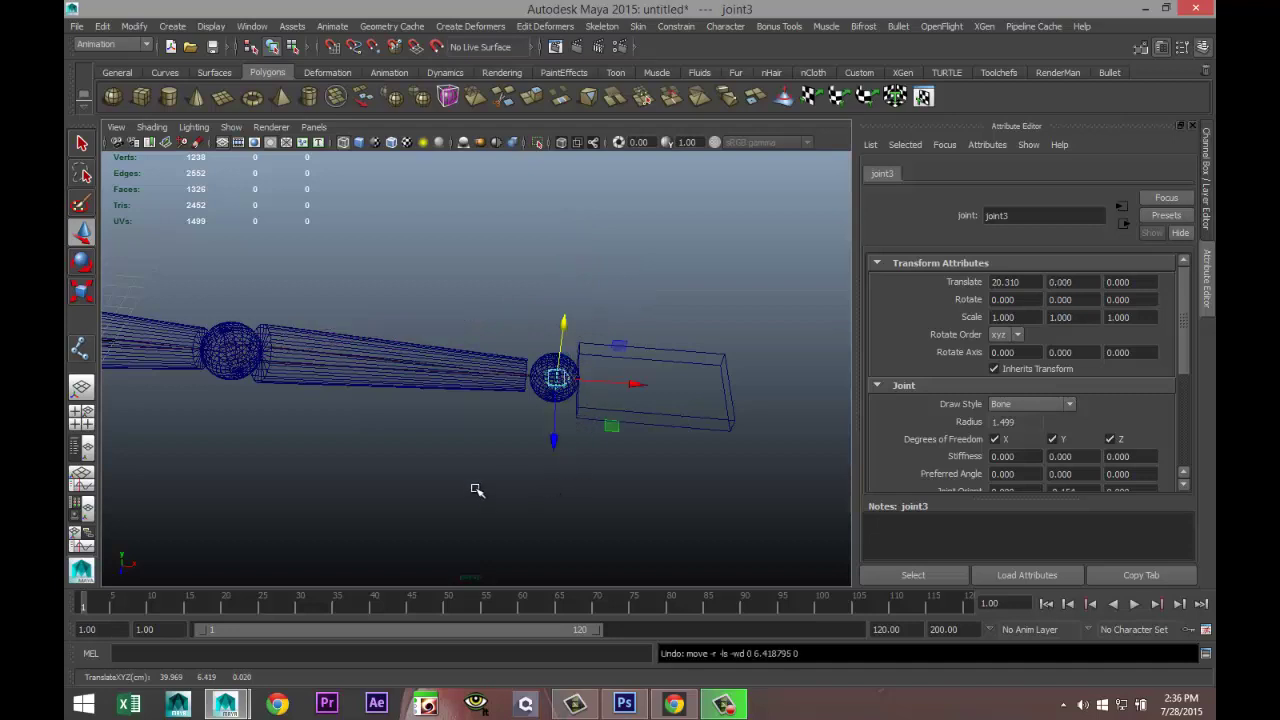
- Parent the combined sphere-and-box hand piece to the end joint
{"action": "left_click_drag", "start_coordinate": [409, 480], "coordinate": [451, 471], "text": "alt"}
{"action": "middle_click_drag", "start_coordinate": [446, 469], "coordinate": [403, 451], "text": "alt"}
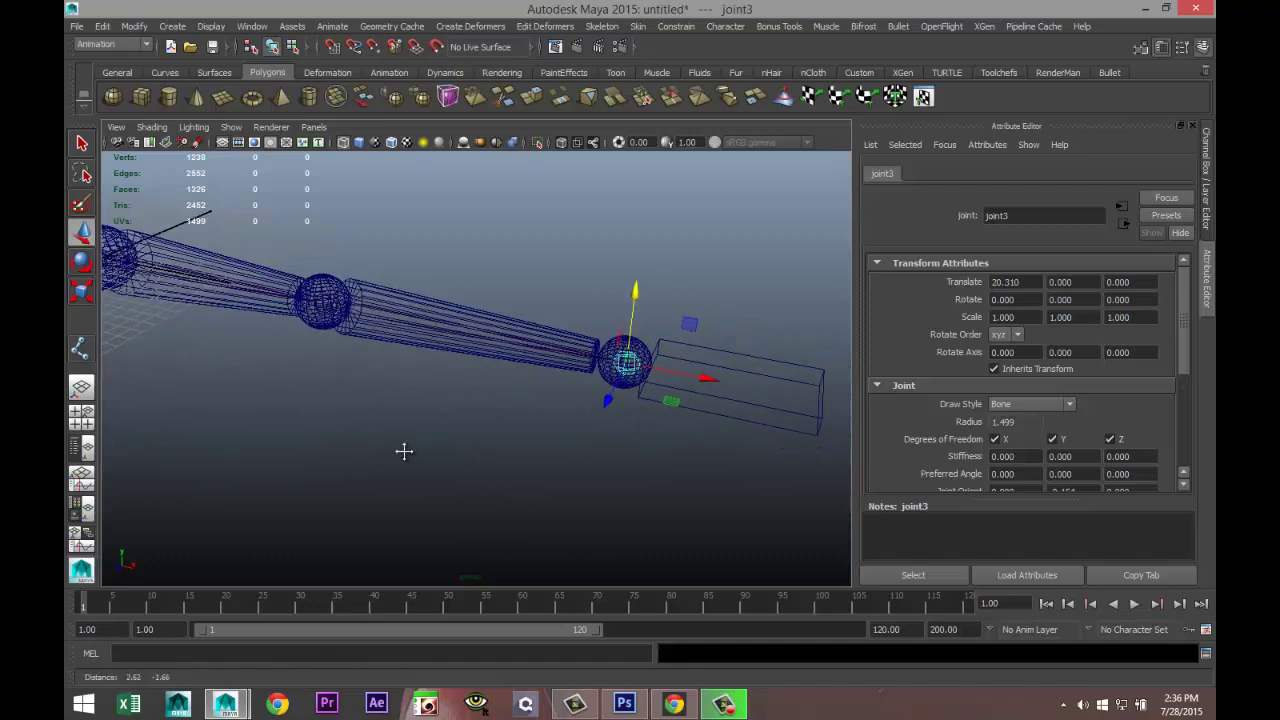
{"action": "left_click_drag", "start_coordinate": [403, 451], "coordinate": [364, 480], "text": "alt"}
{"action": "middle_click_drag", "start_coordinate": [411, 463], "coordinate": [302, 457], "text": "alt"}
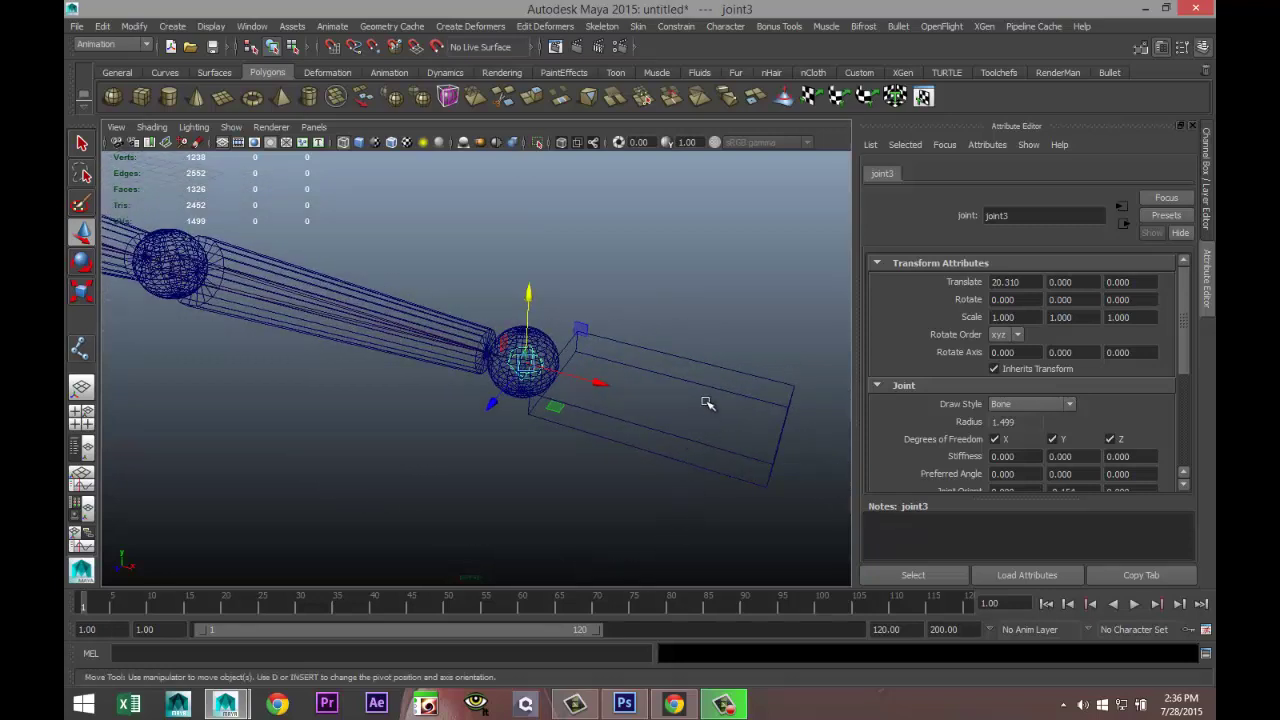
{"action": "left_click", "coordinate": [708, 466]}
{"action": "right_click_drag", "start_coordinate": [606, 551], "coordinate": [617, 359], "text": "alt"}
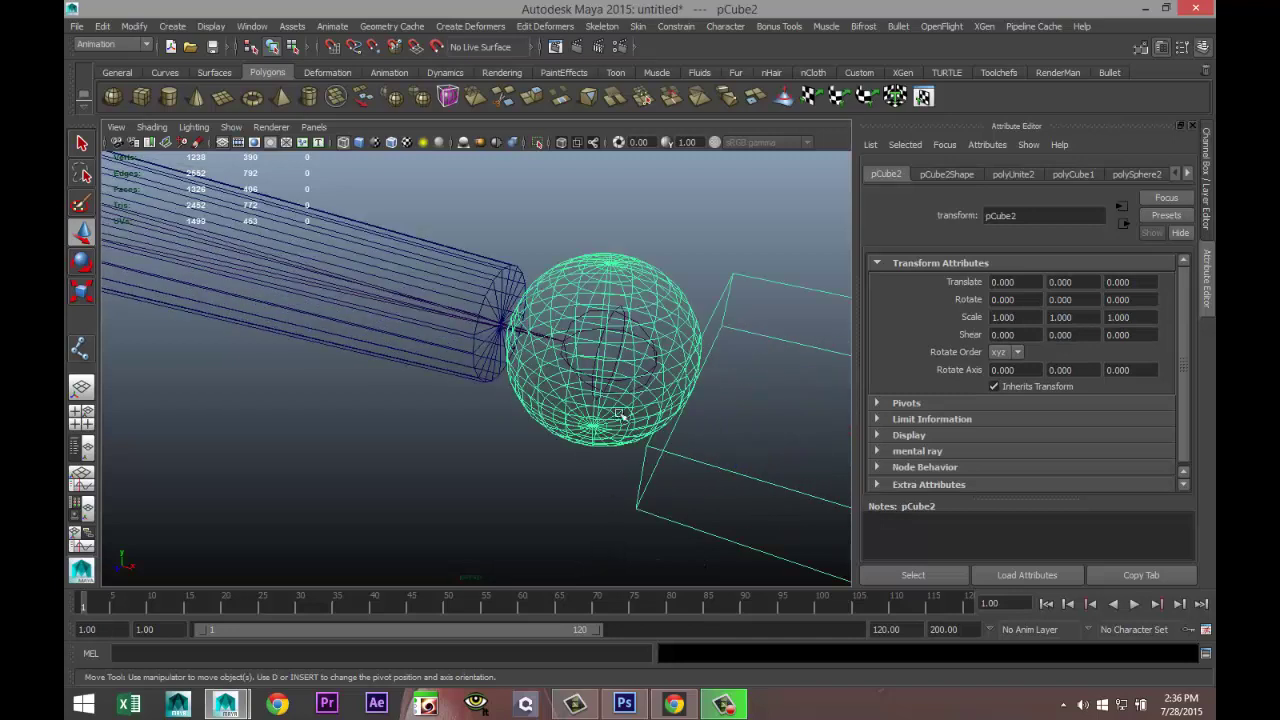
{"action": "left_click", "coordinate": [624, 317]}
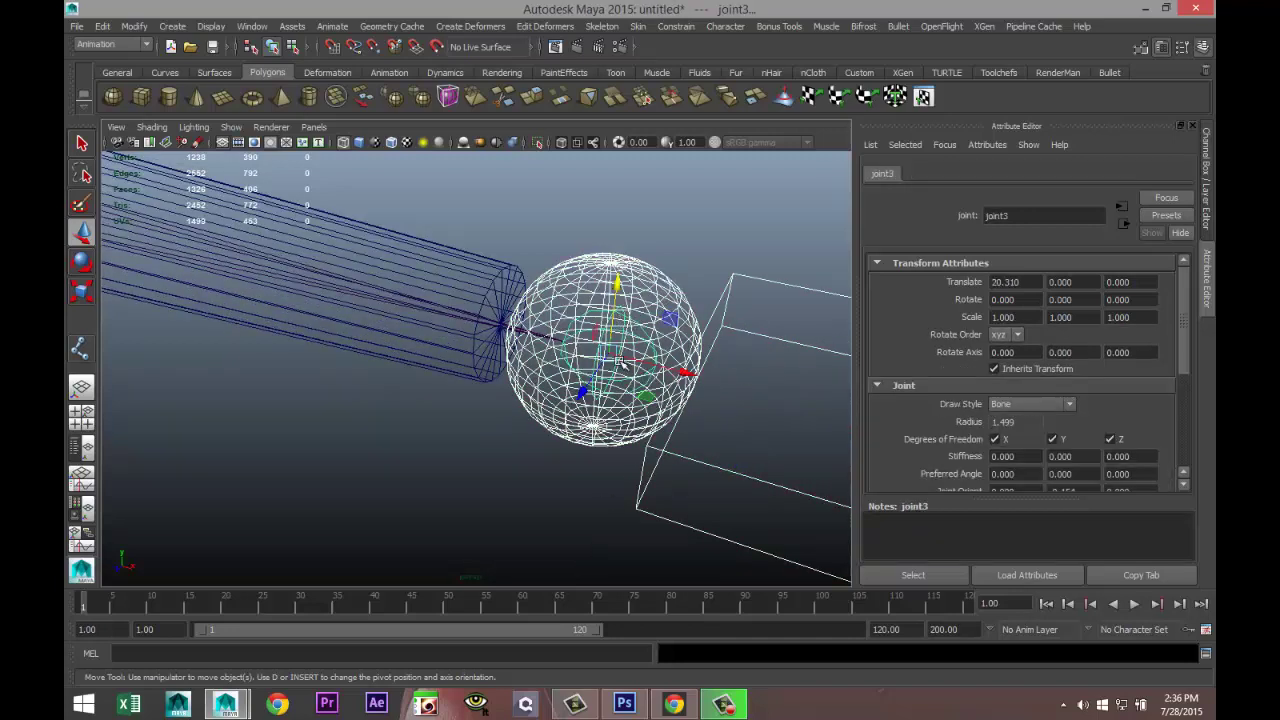
{"action": "key", "text": "Up"}
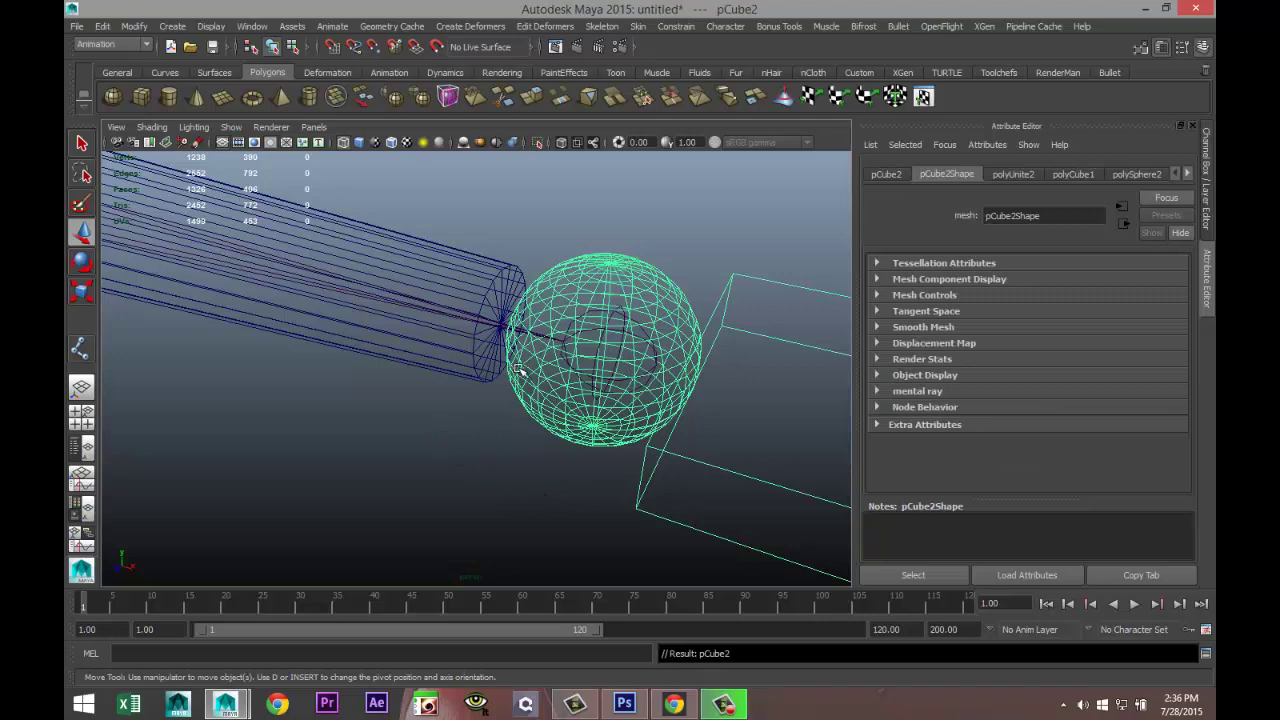
- Parent the tapered segment between the middle and end joints to the middle joint
{"action": "left_click", "coordinate": [490, 264]}
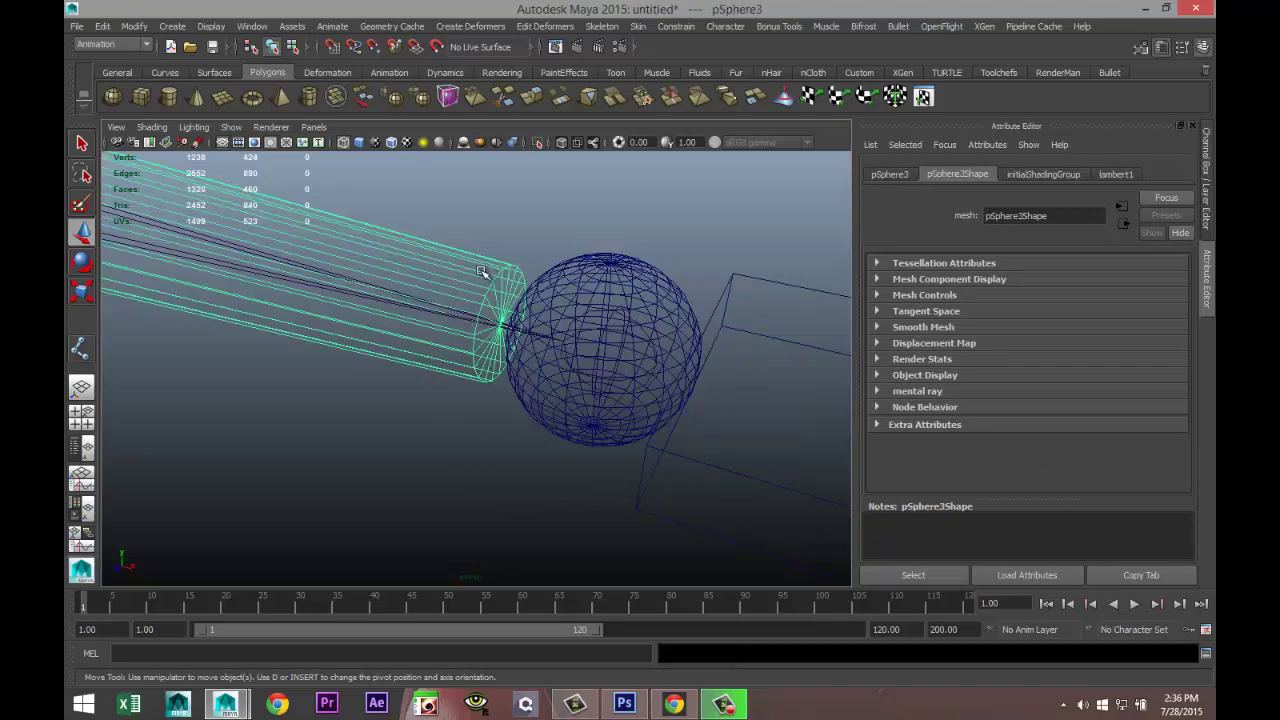
{"action": "left_click", "coordinate": [465, 320]}
{"action": "left_click_drag", "start_coordinate": [391, 367], "coordinate": [359, 420], "text": "alt"}
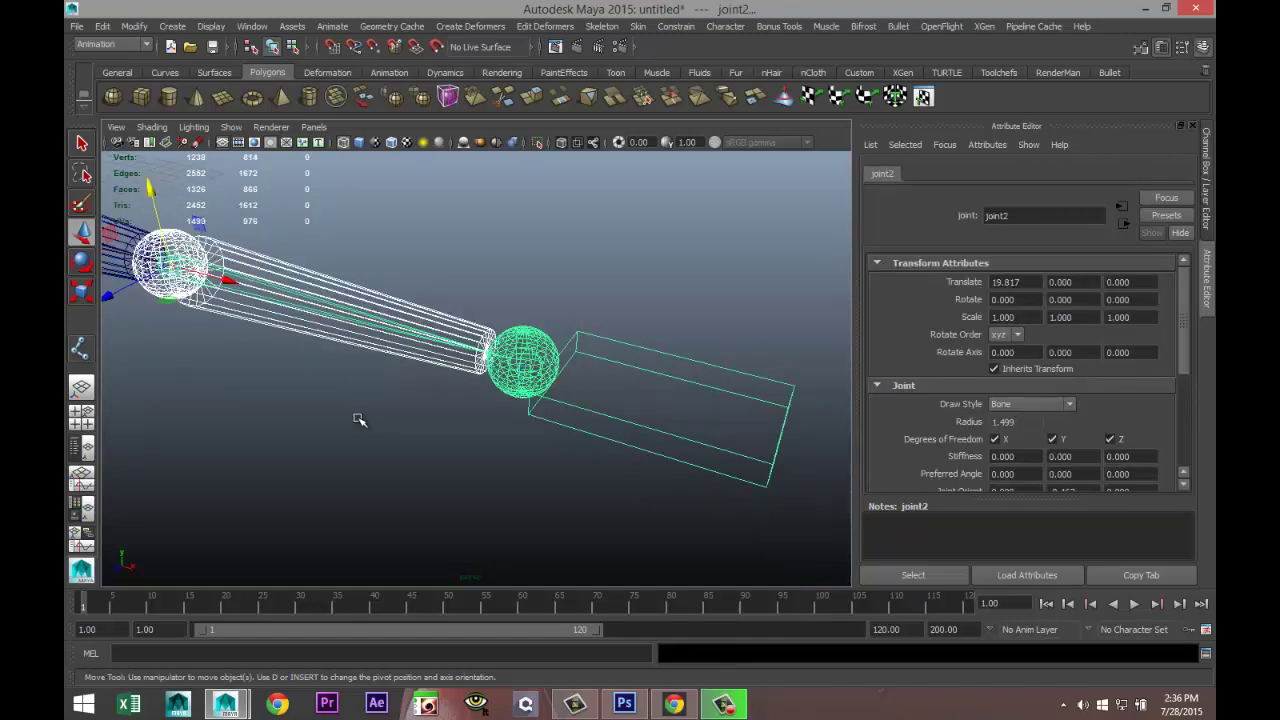
{"action": "key", "text": "ctrl+z"}
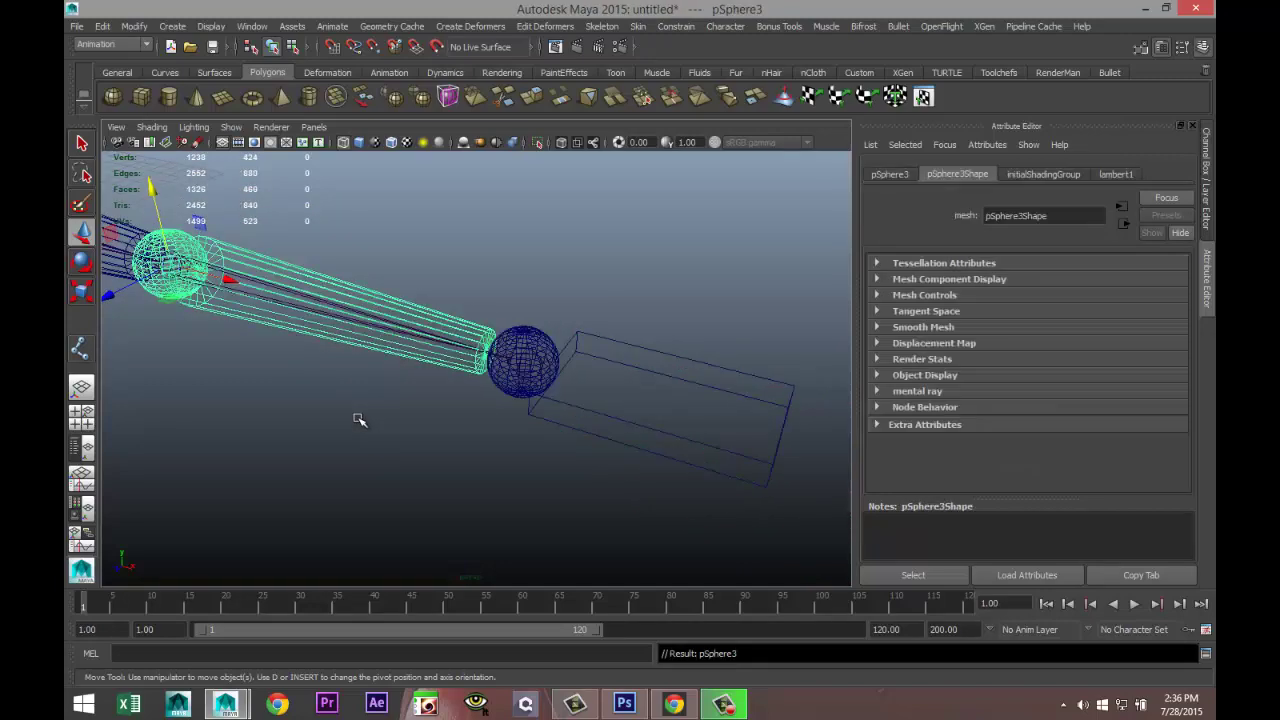
- Parent the first tapered arm segment with the largest sphere to the root joint
{"action": "left_click_drag", "start_coordinate": [337, 429], "coordinate": [410, 298], "text": "alt"}
{"action": "left_click", "coordinate": [562, 338]}
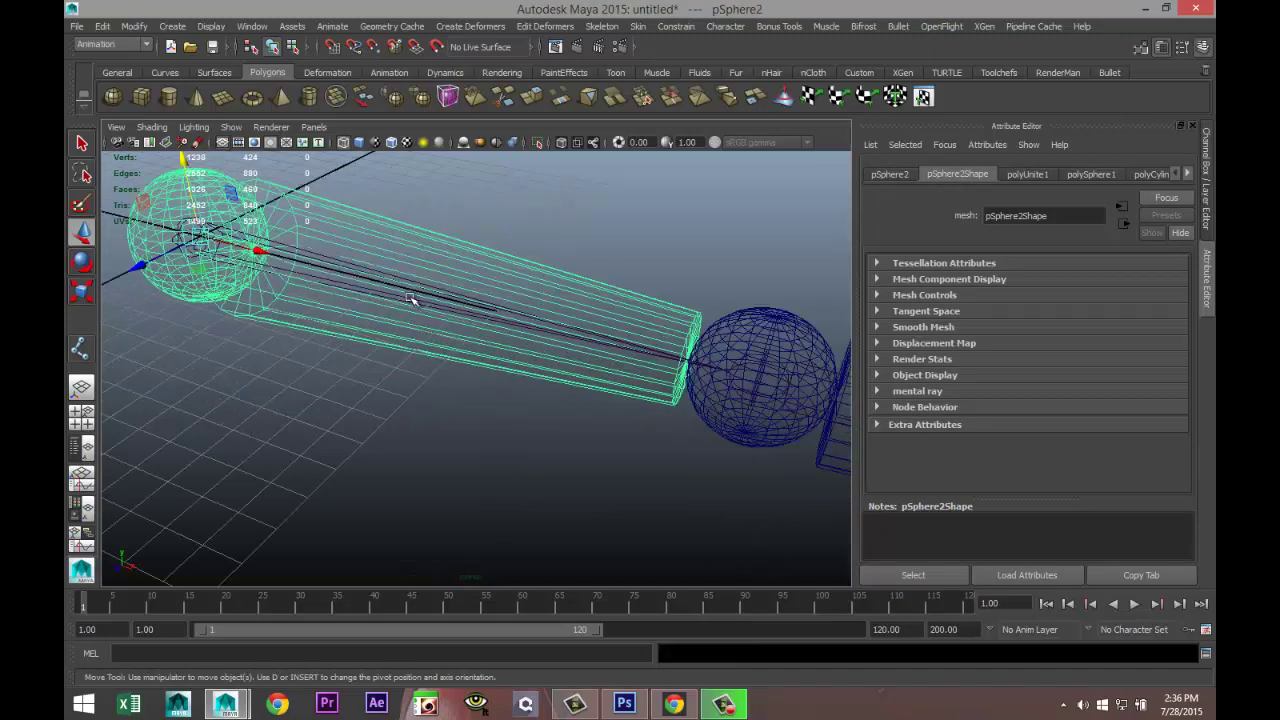
{"action": "left_click", "coordinate": [416, 302]}
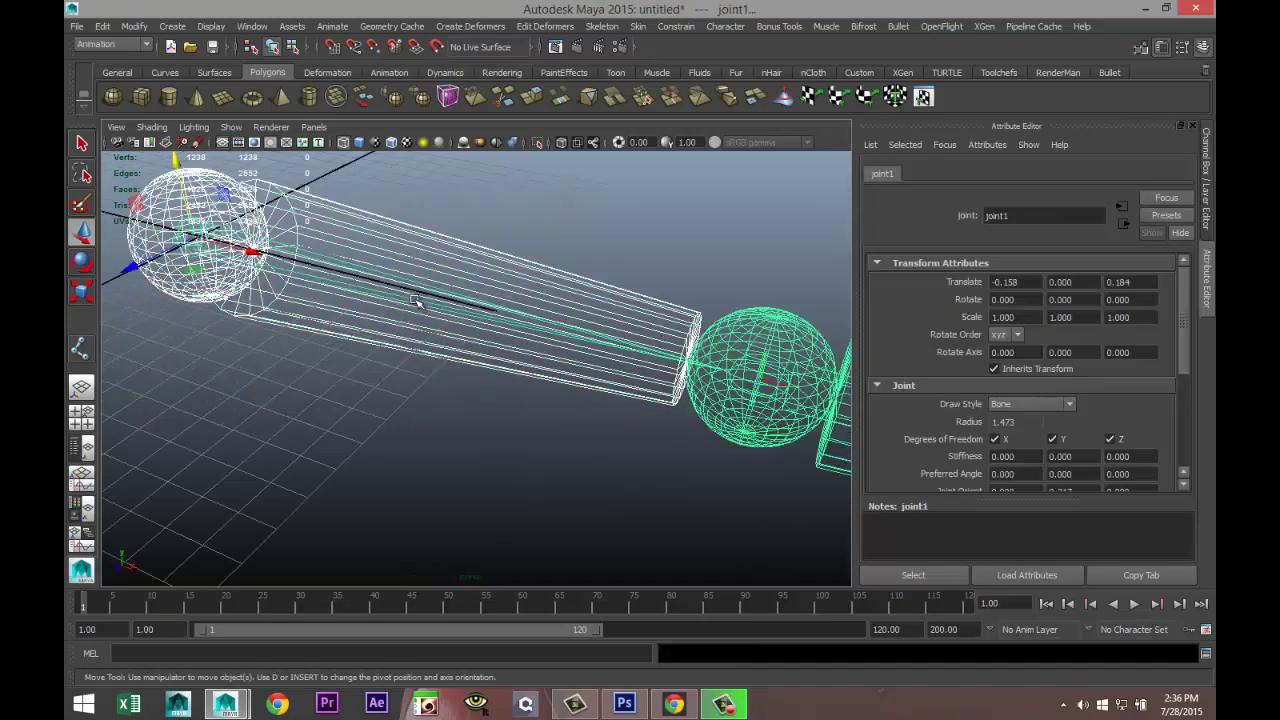
{"action": "left_click", "coordinate": [416, 302]}
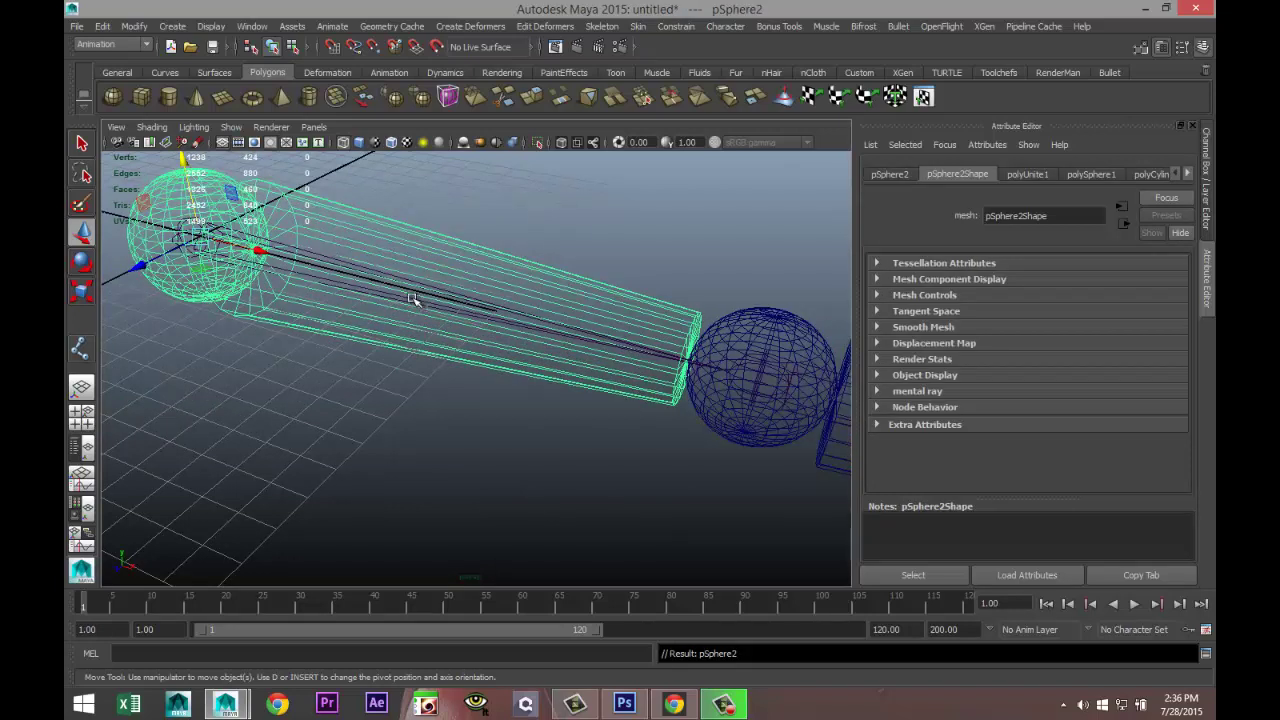
- Open the Outliner and expand pSphere1 to inspect the node left under it
{"action": "left_click", "coordinate": [250, 30]}
{"action": "left_click", "coordinate": [296, 144]}
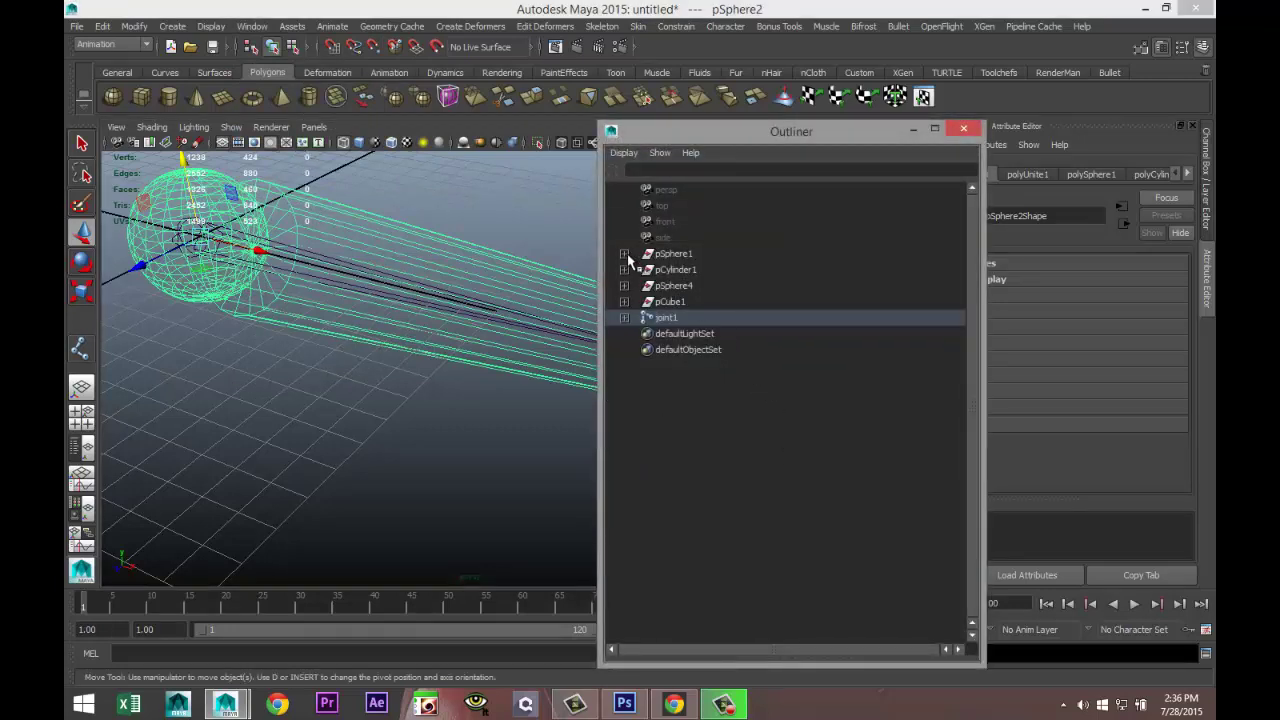
{"action": "left_click", "coordinate": [624, 254]}
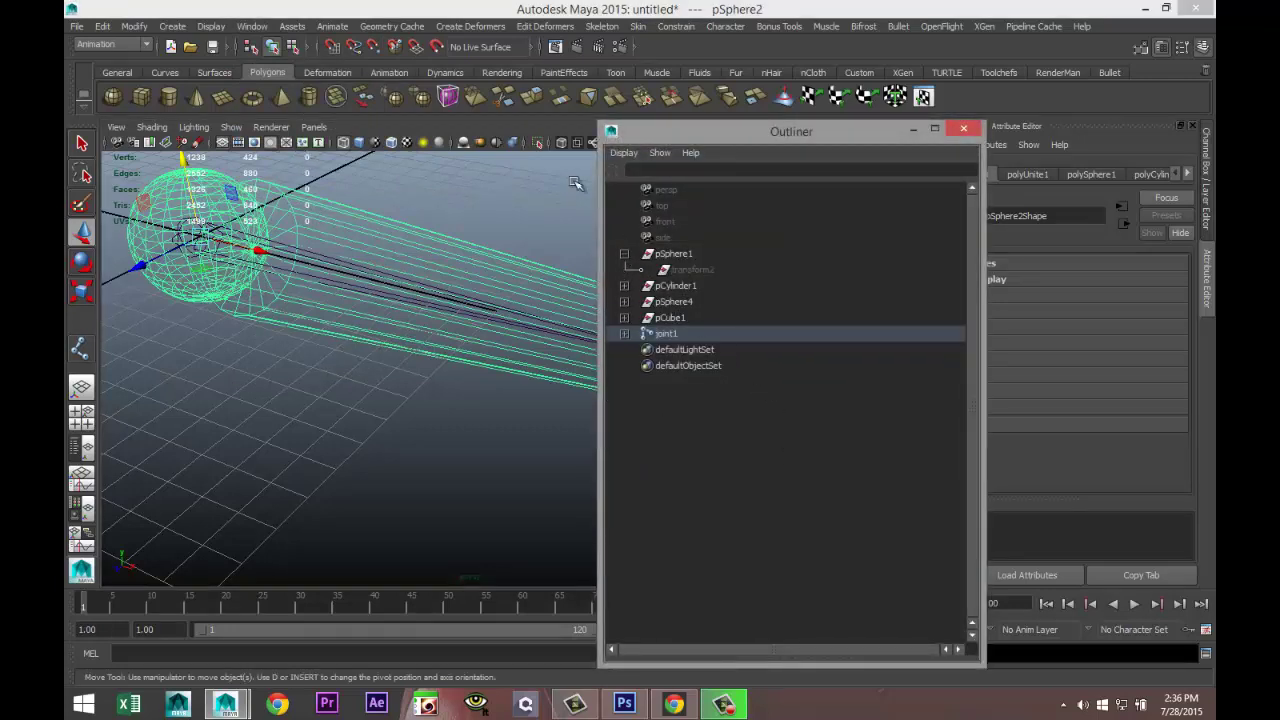
- Delete the construction history of the first arm segment parented to the root joint
{"action": "left_click", "coordinate": [102, 26]}
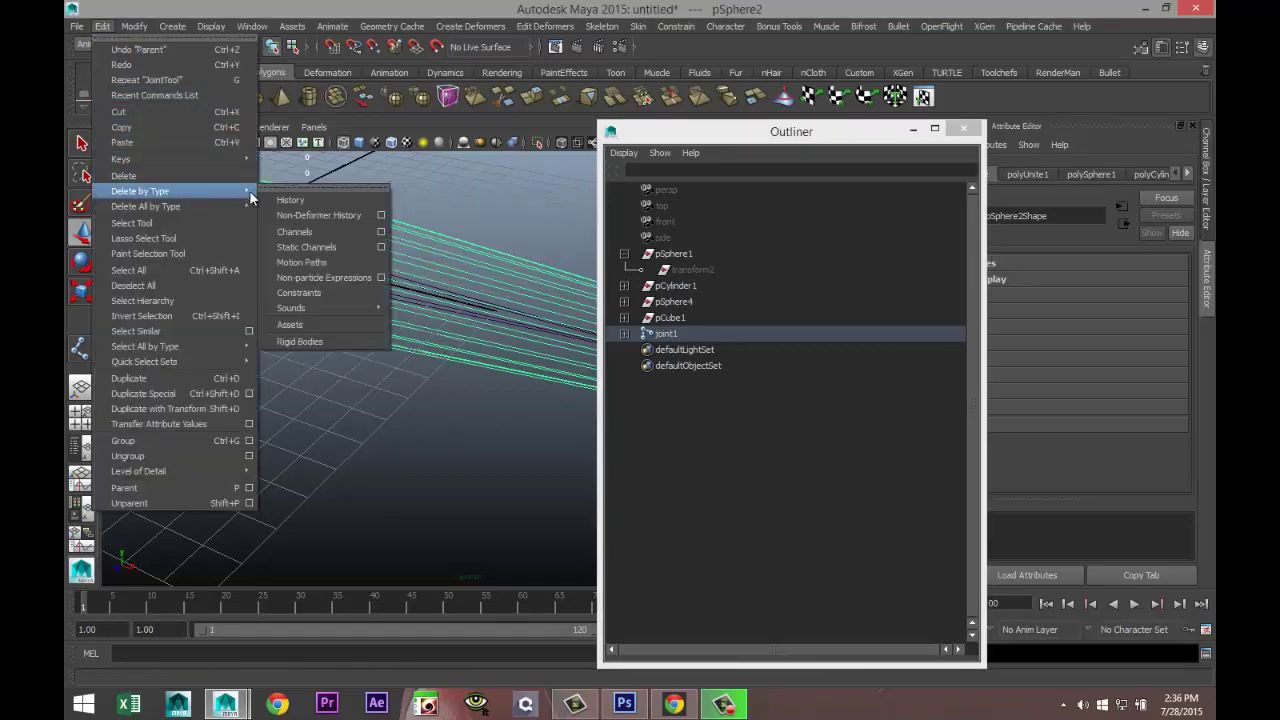
{"action": "left_click", "coordinate": [285, 192]}
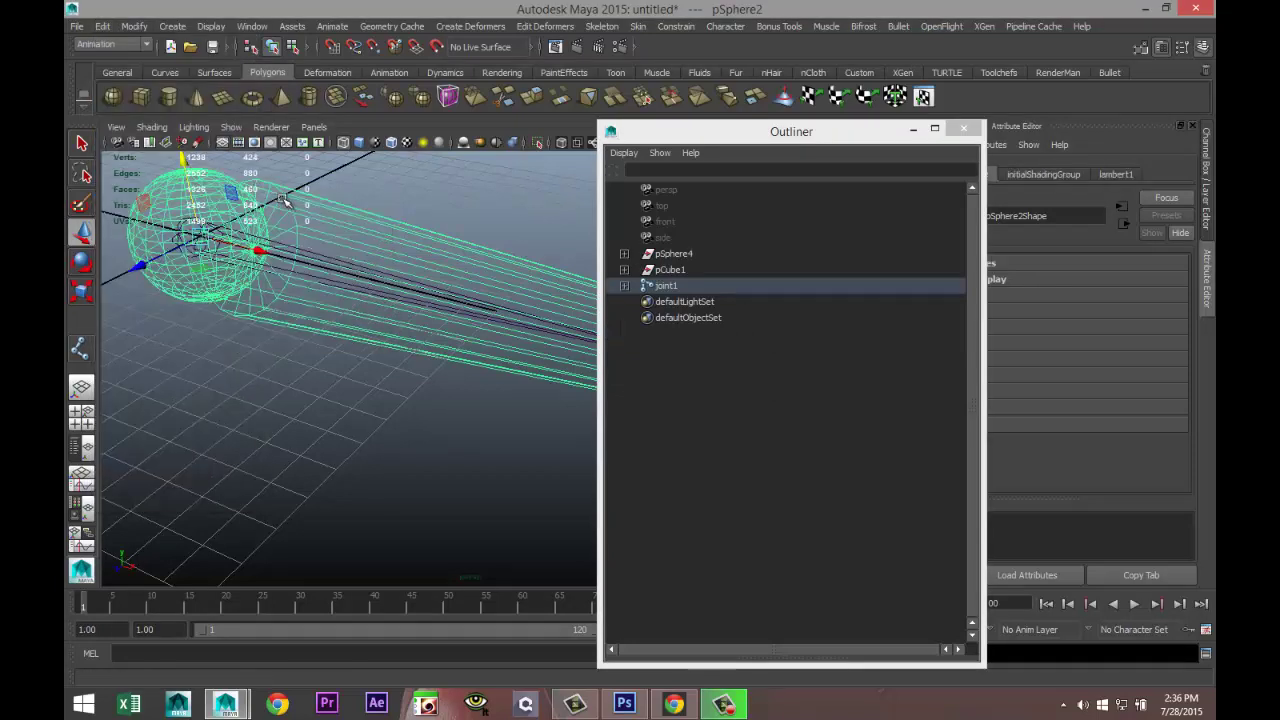
- Examine the remaining pSphere4, pCube1 and joint1 nodes by selecting each in turn, and switch the viewport to shaded display
{"action": "left_click", "coordinate": [670, 256]}
{"action": "left_click", "coordinate": [672, 270]}
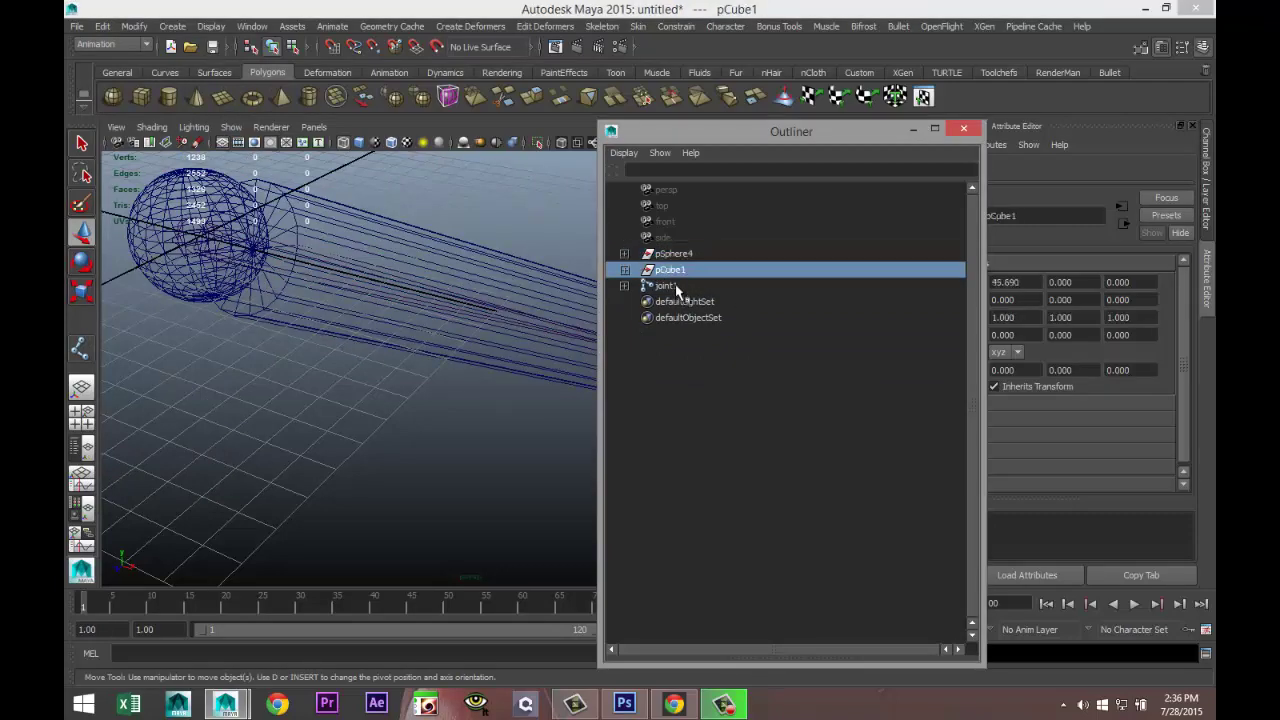
{"action": "left_click", "coordinate": [668, 286]}
{"action": "left_click_drag", "start_coordinate": [680, 139], "coordinate": [833, 292]}
{"action": "left_click_drag", "start_coordinate": [420, 350], "coordinate": [467, 360], "text": "alt"}
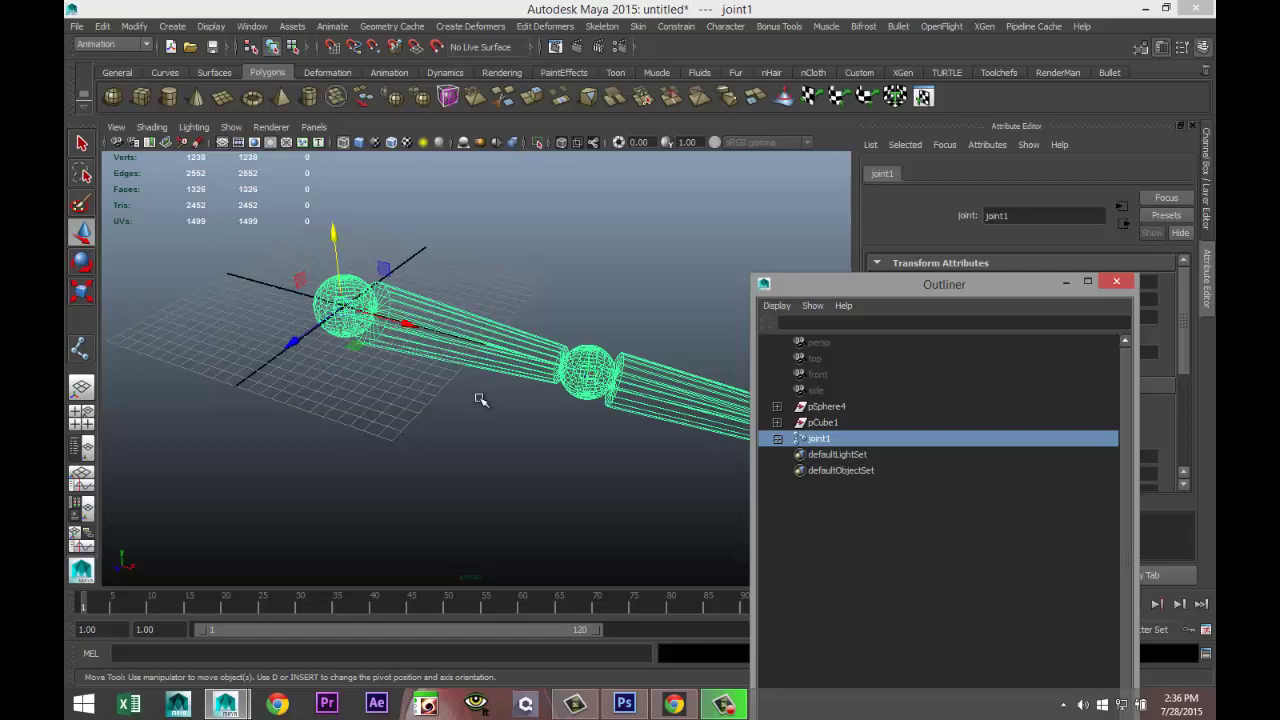
{"action": "left_click_drag", "start_coordinate": [481, 400], "coordinate": [424, 328], "text": "alt"}
{"action": "left_click", "coordinate": [826, 410]}
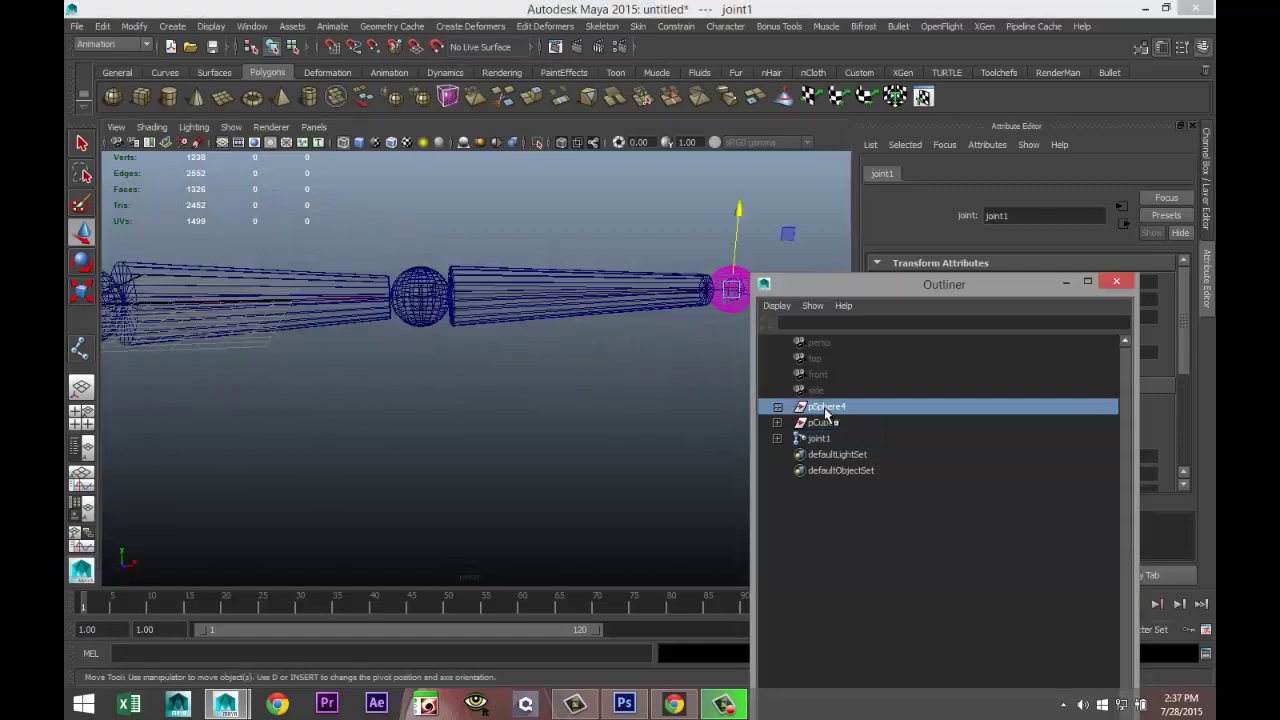
{"action": "middle_click_drag", "start_coordinate": [640, 403], "coordinate": [486, 376], "text": "alt"}
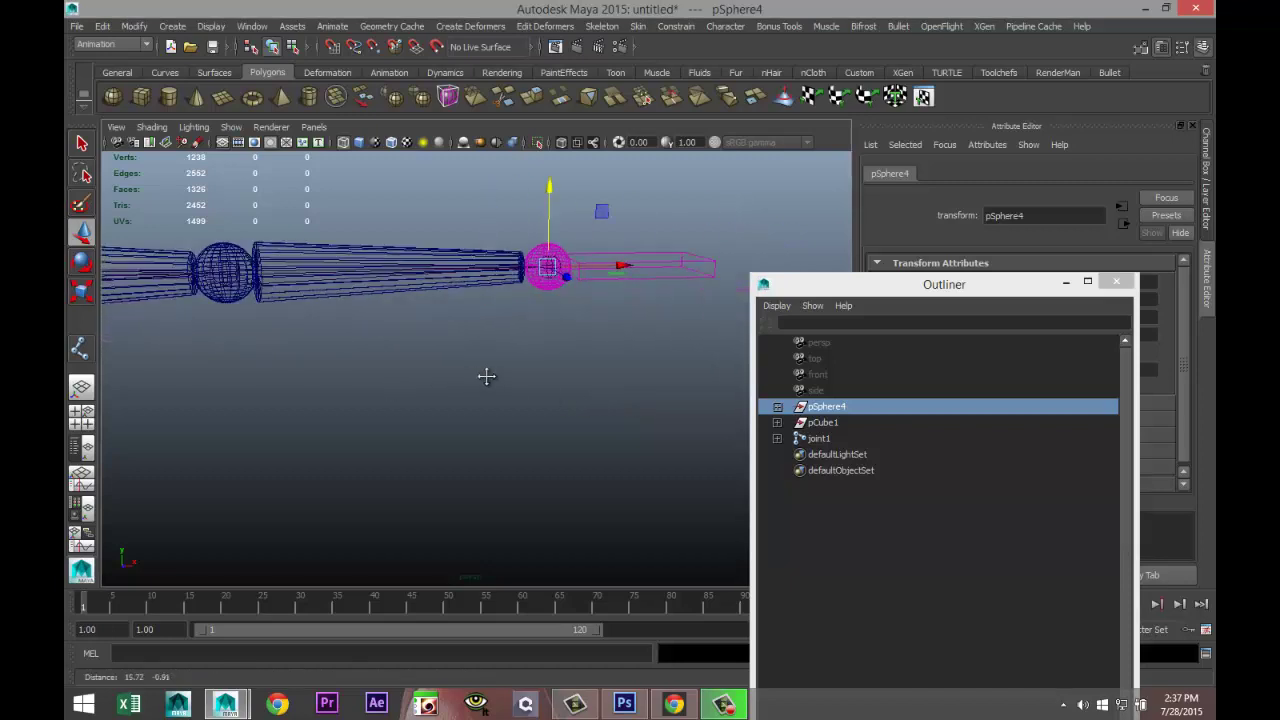
{"action": "left_click_drag", "start_coordinate": [486, 376], "coordinate": [508, 394], "text": "alt"}
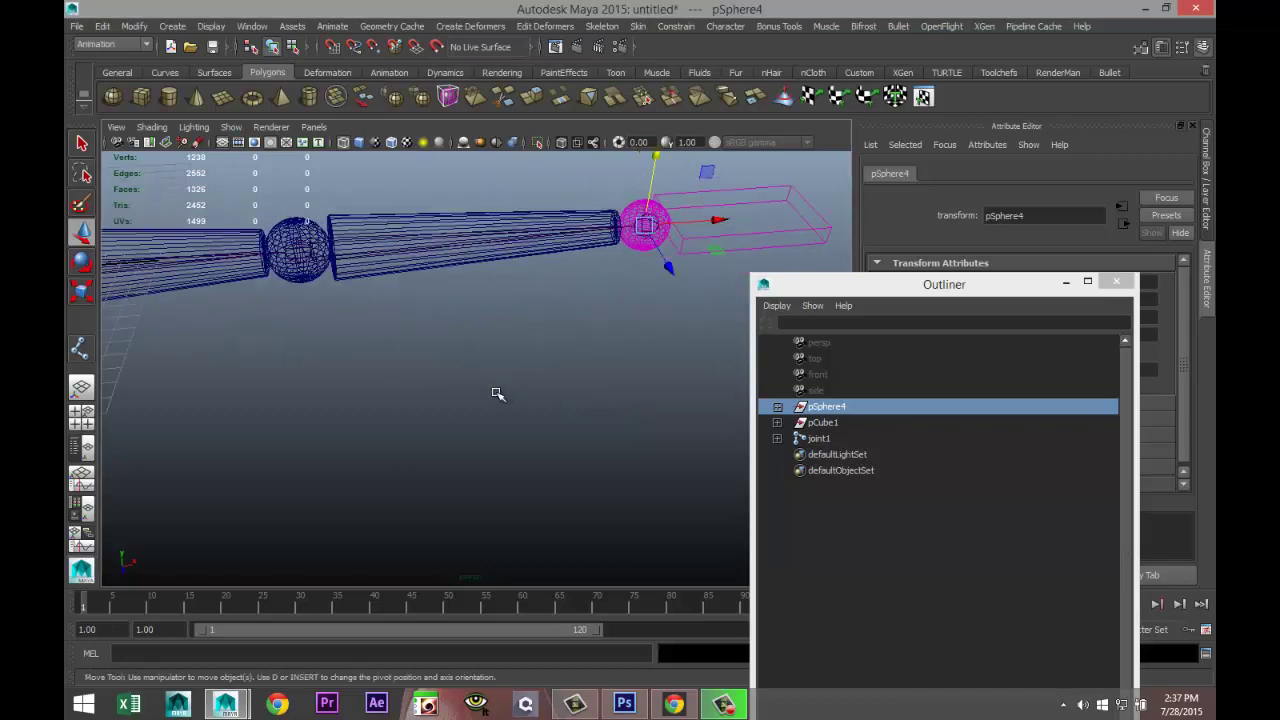
{"action": "key", "text": "5"}
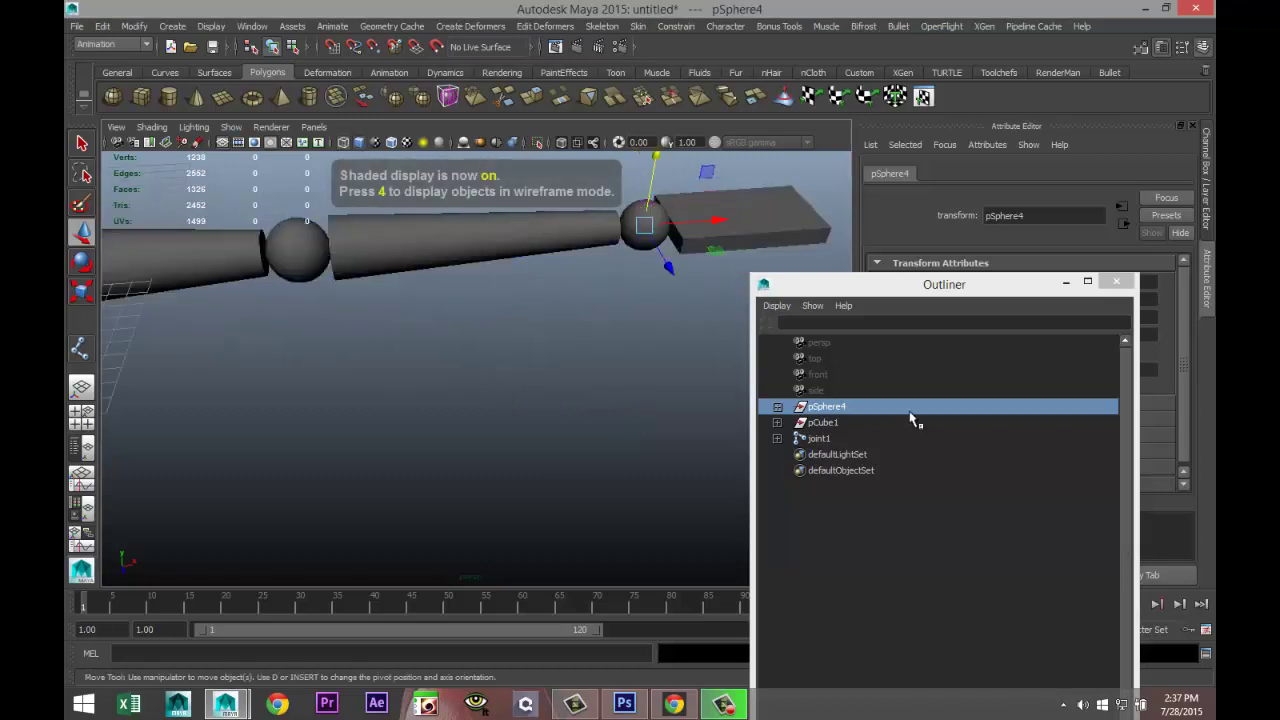
- Try to remove the leftover transform3 node under pSphere4 by deleting its history, and clear the selection
{"action": "left_click", "coordinate": [778, 407]}
{"action": "left_click", "coordinate": [842, 423]}
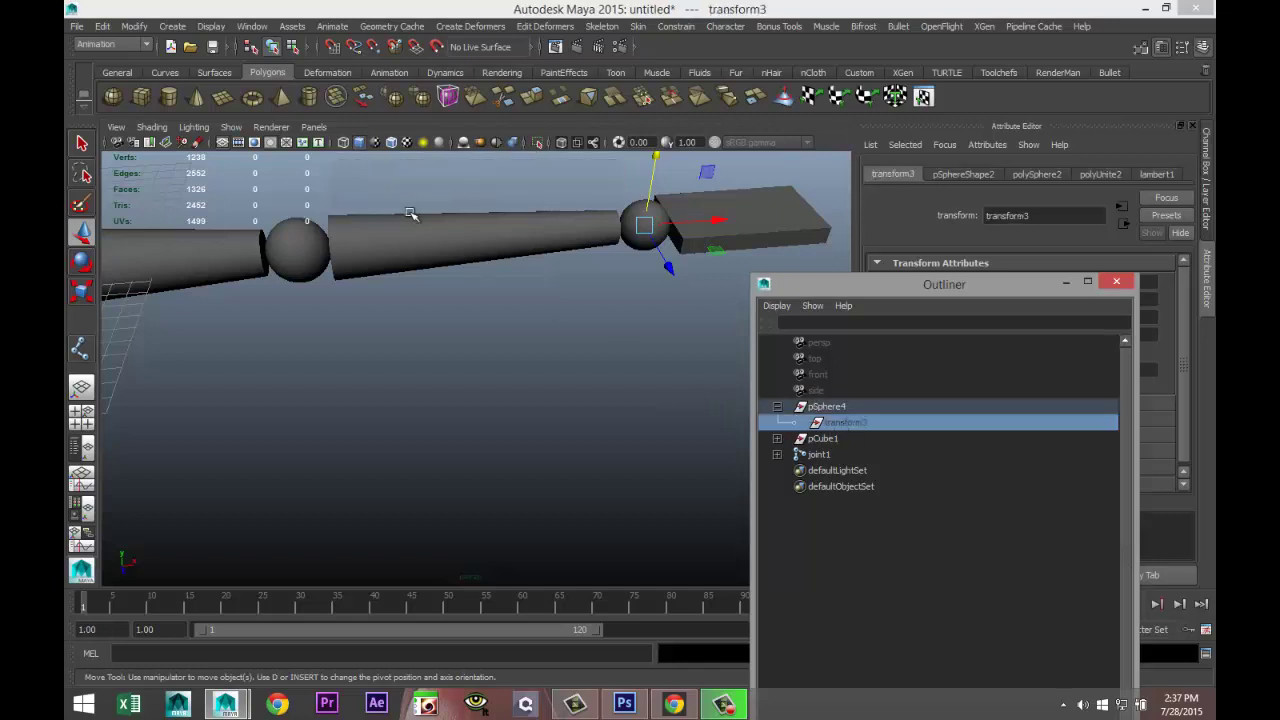
{"action": "left_click", "coordinate": [104, 27]}
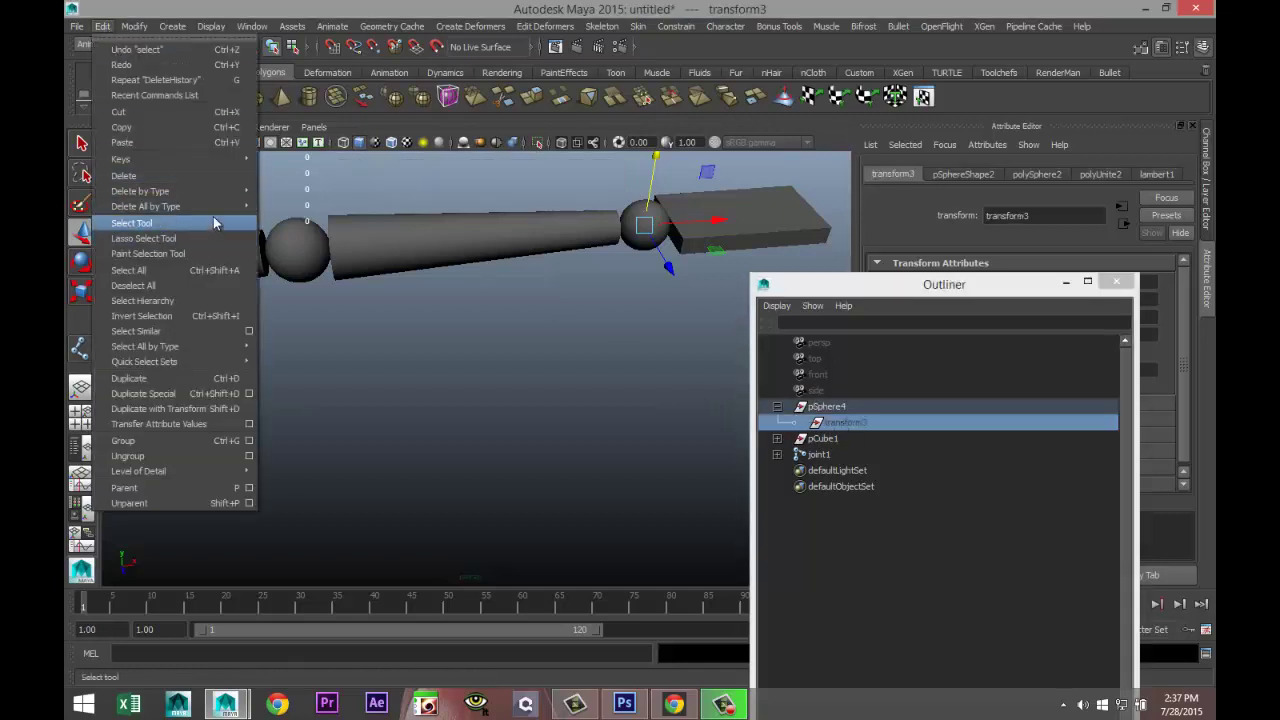
{"action": "left_click", "coordinate": [267, 201]}
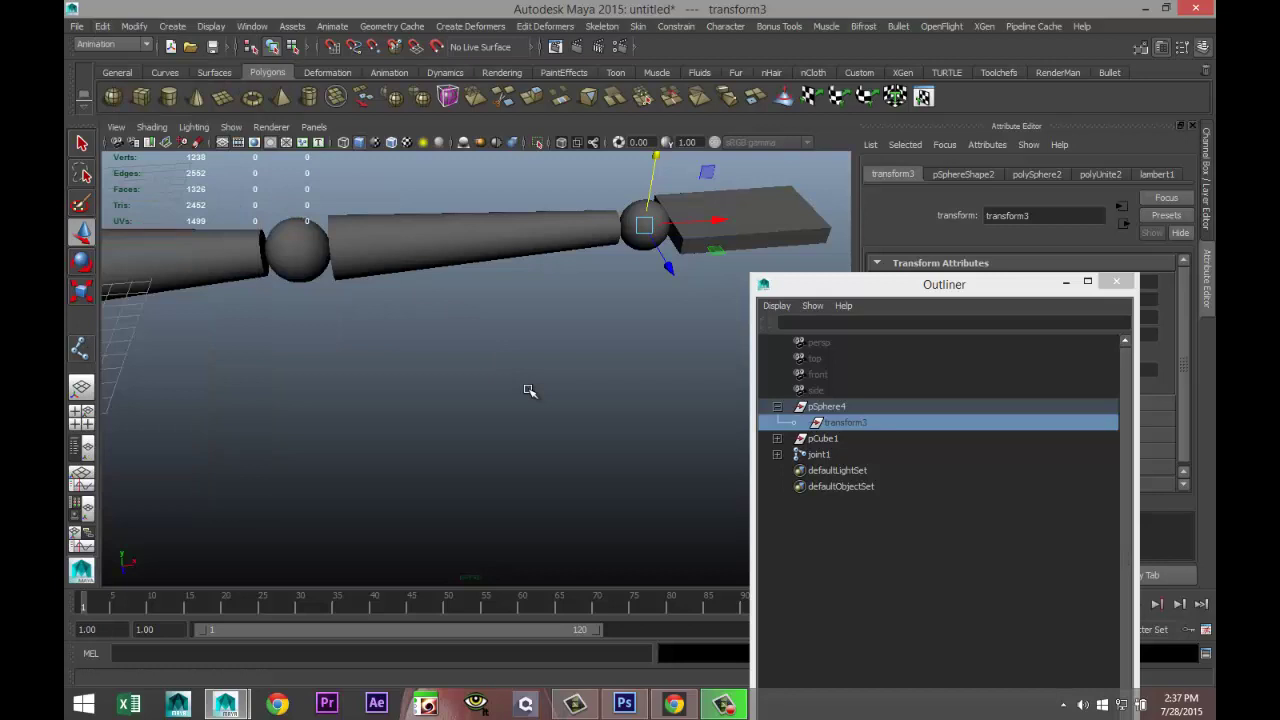
{"action": "left_click", "coordinate": [712, 442]}
- Expand pCube1 and the joint1 hierarchy in the Outliner, and check which arm piece belongs to each joint
{"action": "left_click", "coordinate": [777, 438]}
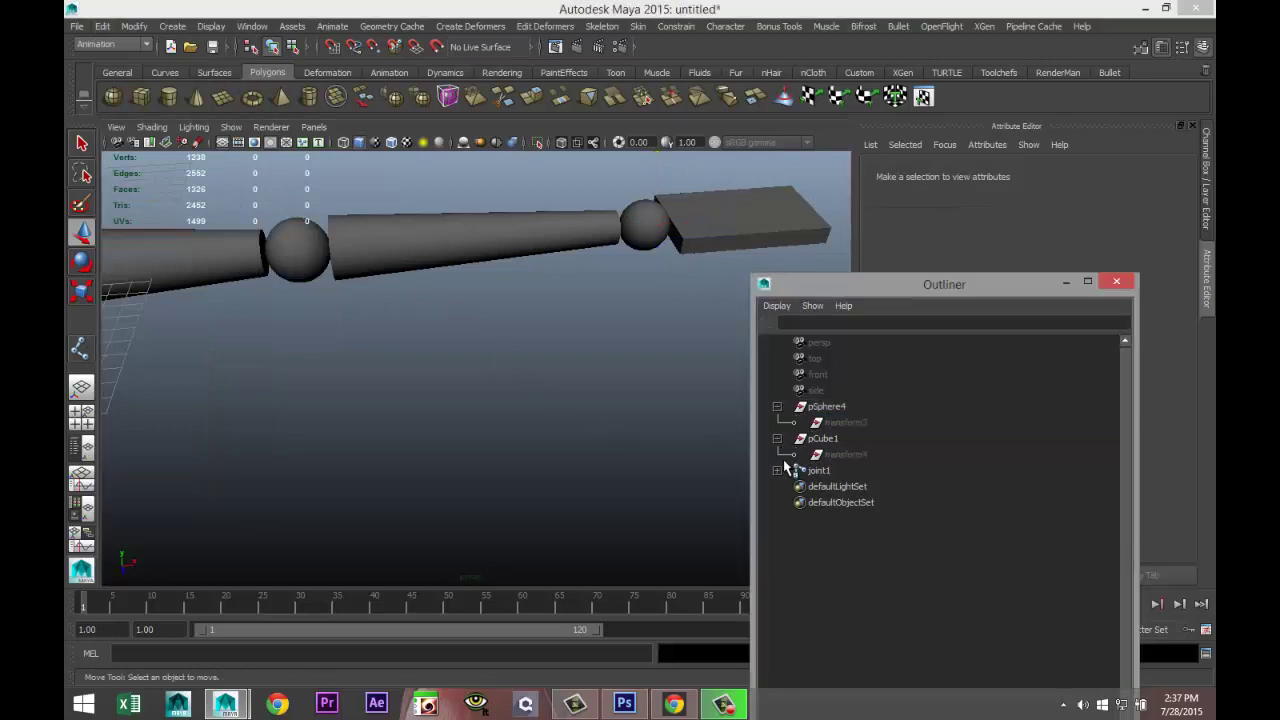
{"action": "left_click", "coordinate": [777, 470]}
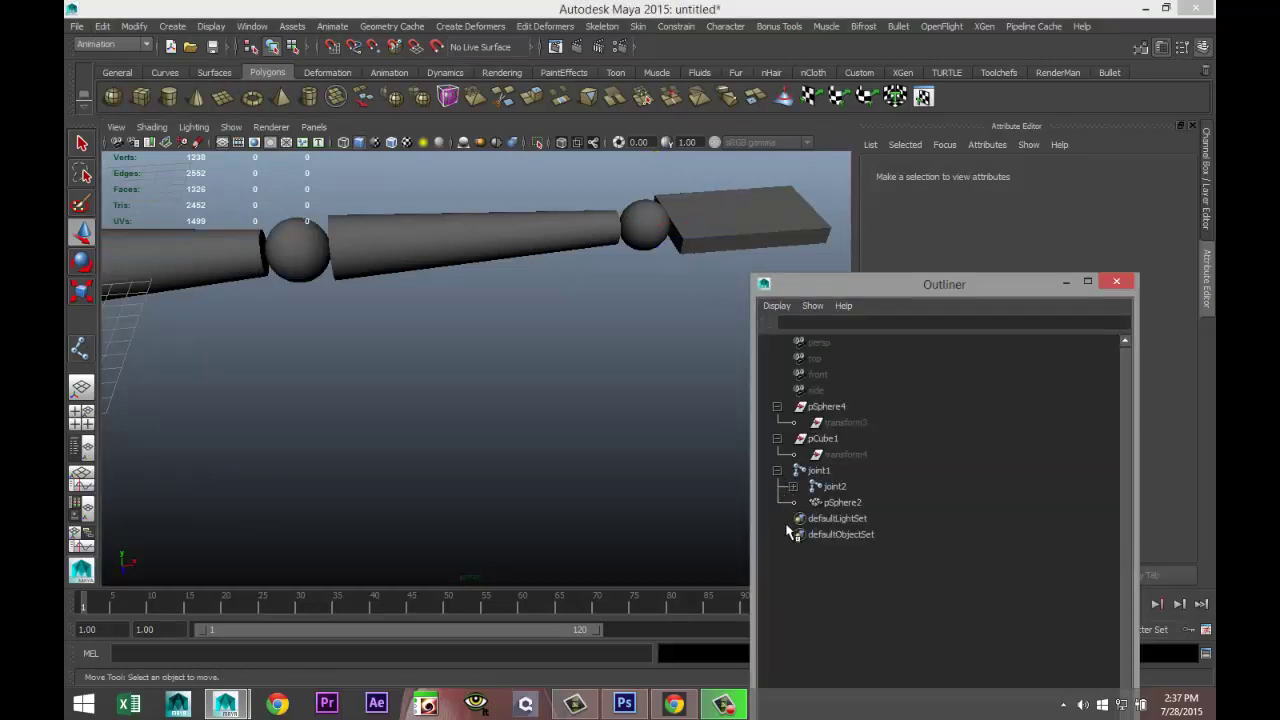
{"action": "left_click", "coordinate": [512, 262]}
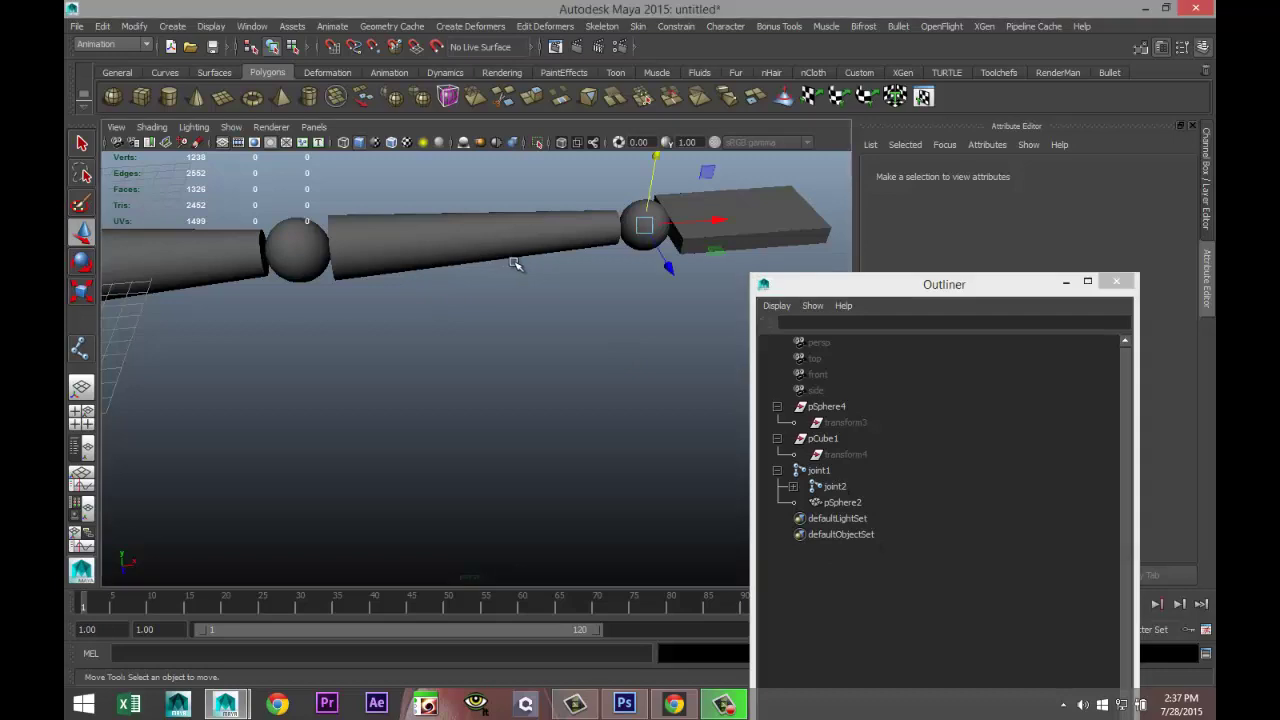
{"action": "right_click", "coordinate": [728, 207]}
{"action": "left_click", "coordinate": [798, 188]}
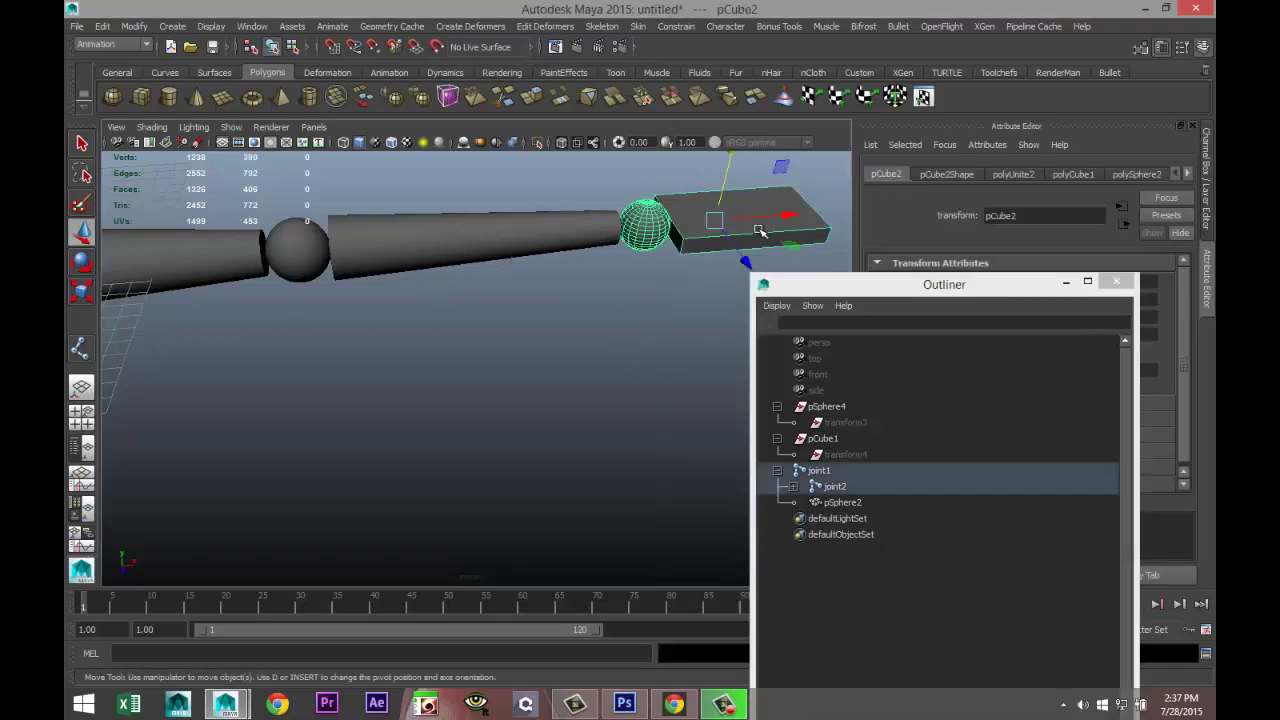
{"action": "left_click", "coordinate": [793, 487]}
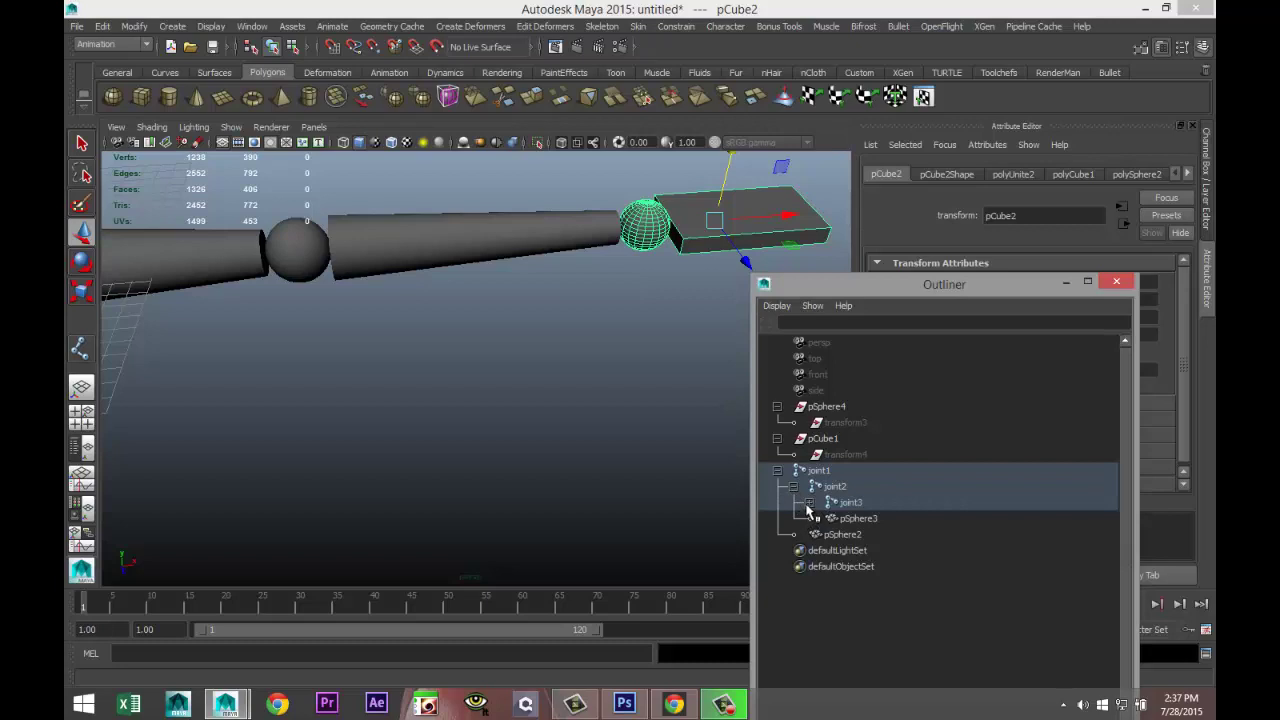
{"action": "left_click", "coordinate": [808, 503]}
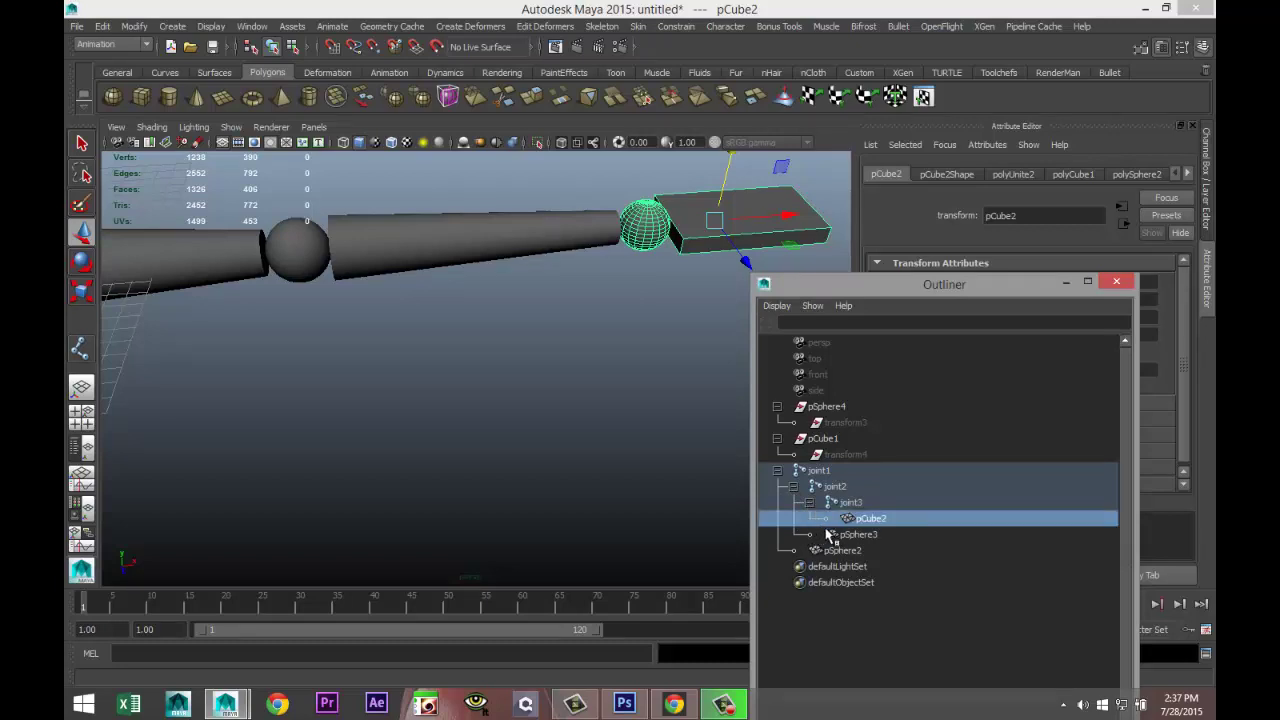
{"action": "middle_click_drag", "start_coordinate": [836, 537], "coordinate": [778, 440]}
{"action": "left_click", "coordinate": [777, 439]}
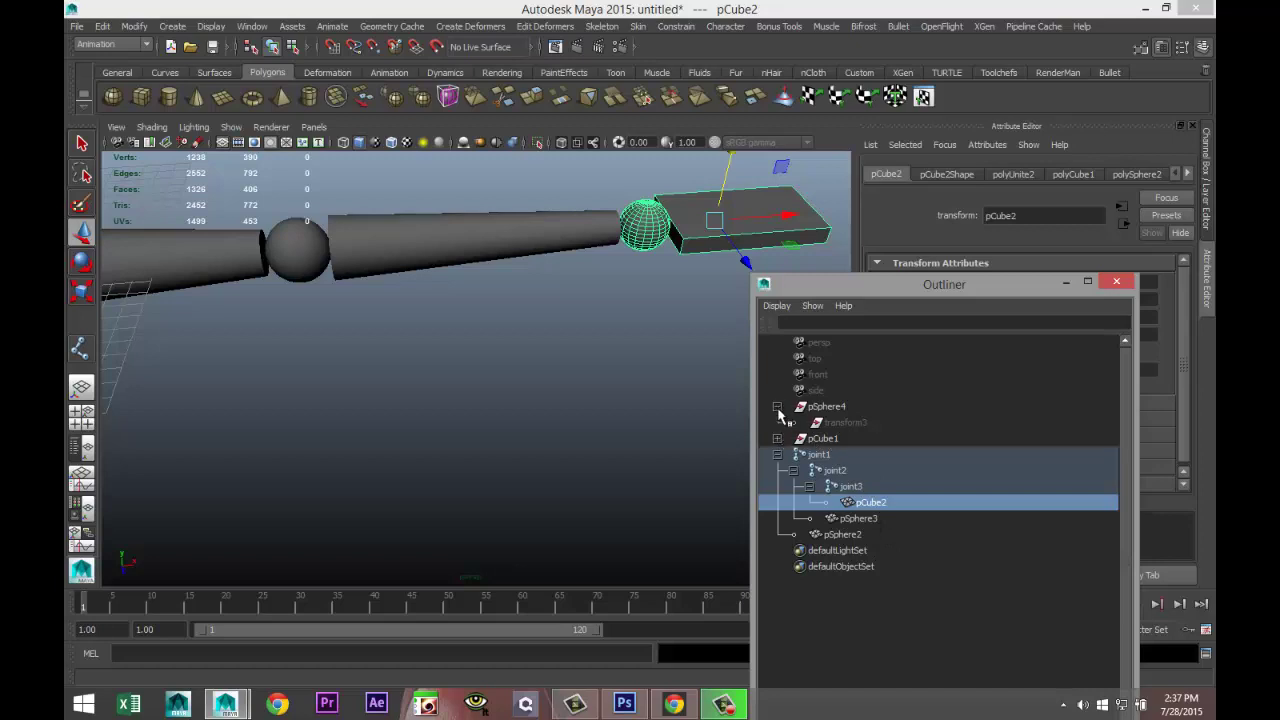
{"action": "left_click", "coordinate": [777, 407]}
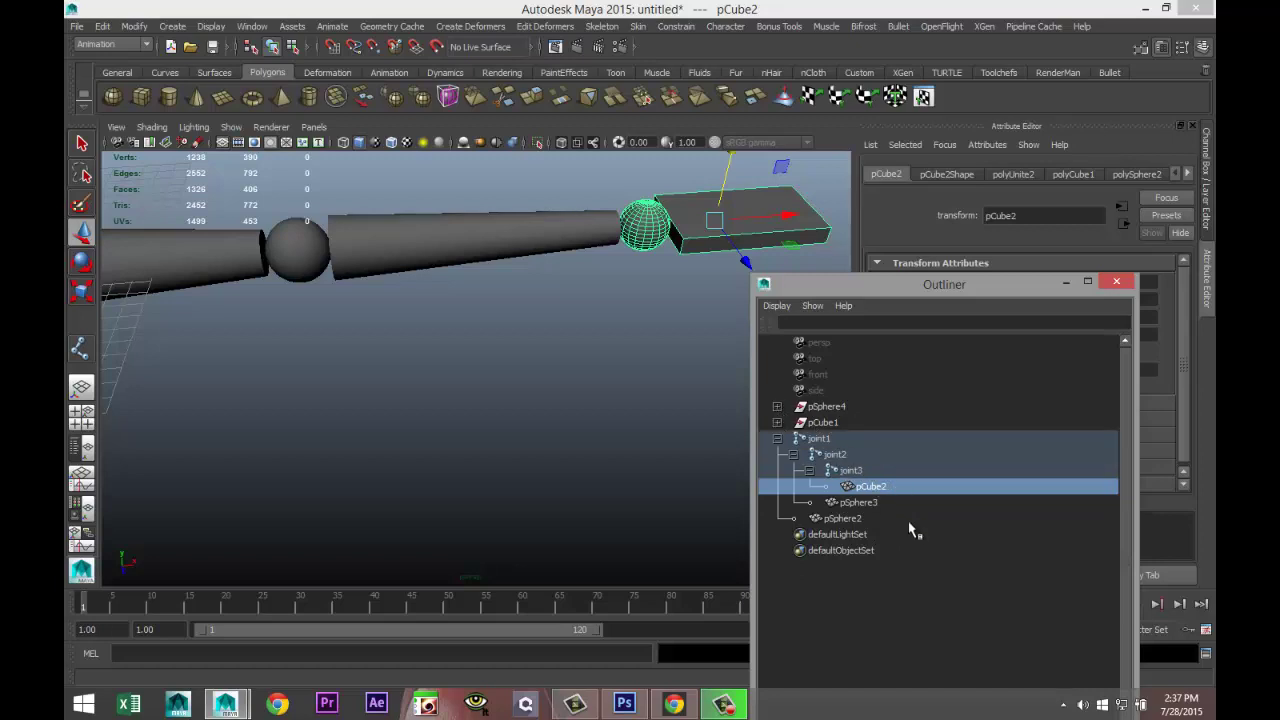
{"action": "left_click", "coordinate": [842, 518]}
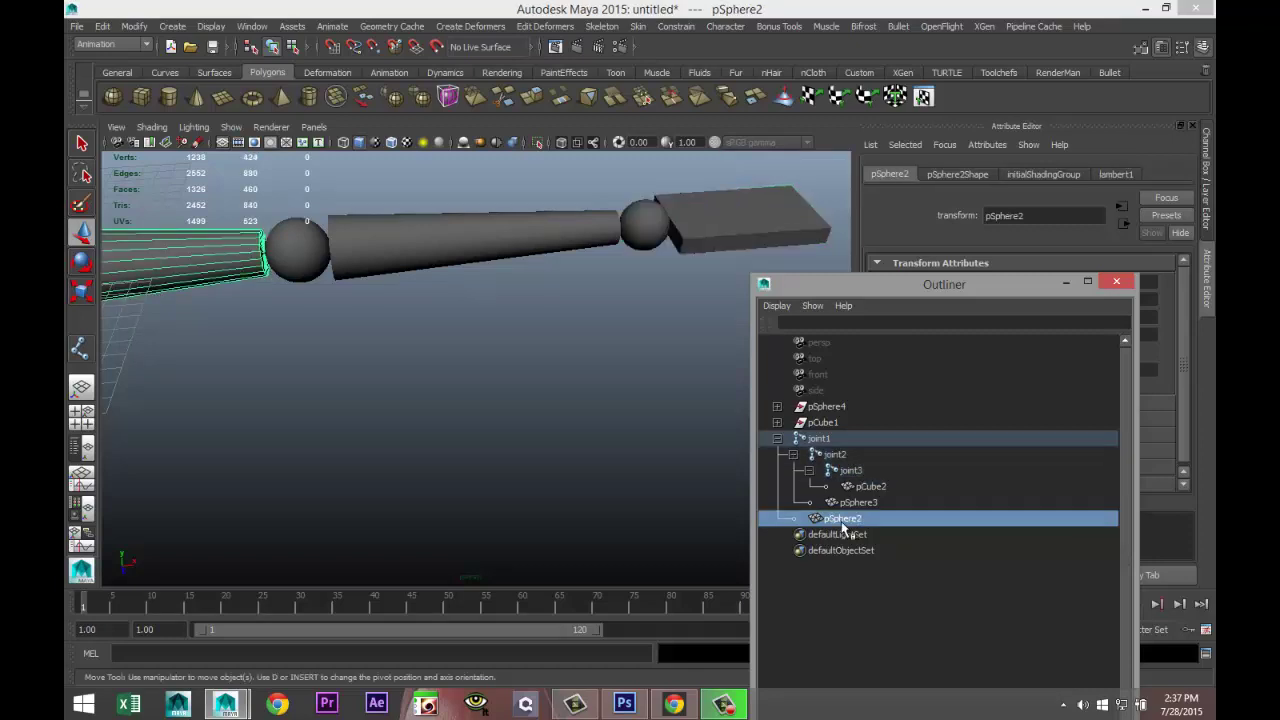
{"action": "middle_click_drag", "start_coordinate": [851, 530], "coordinate": [788, 522]}
{"action": "left_click", "coordinate": [853, 504]}
{"action": "middle_click_drag", "start_coordinate": [853, 506], "coordinate": [881, 494]}
- Rename the combined sphere-and-box mesh under joint3 to Hand
{"action": "left_click", "coordinate": [858, 488]}
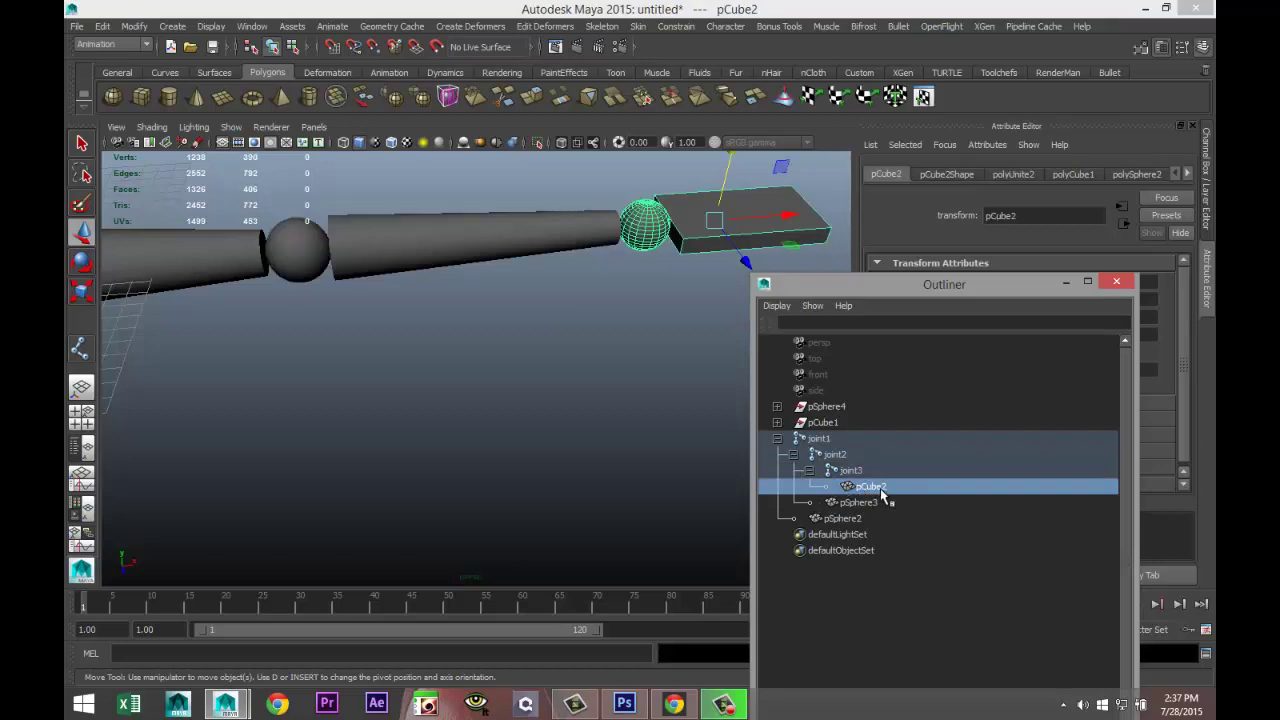
{"action": "double_click", "coordinate": [878, 488]}
{"action": "type", "text": "Hand"}
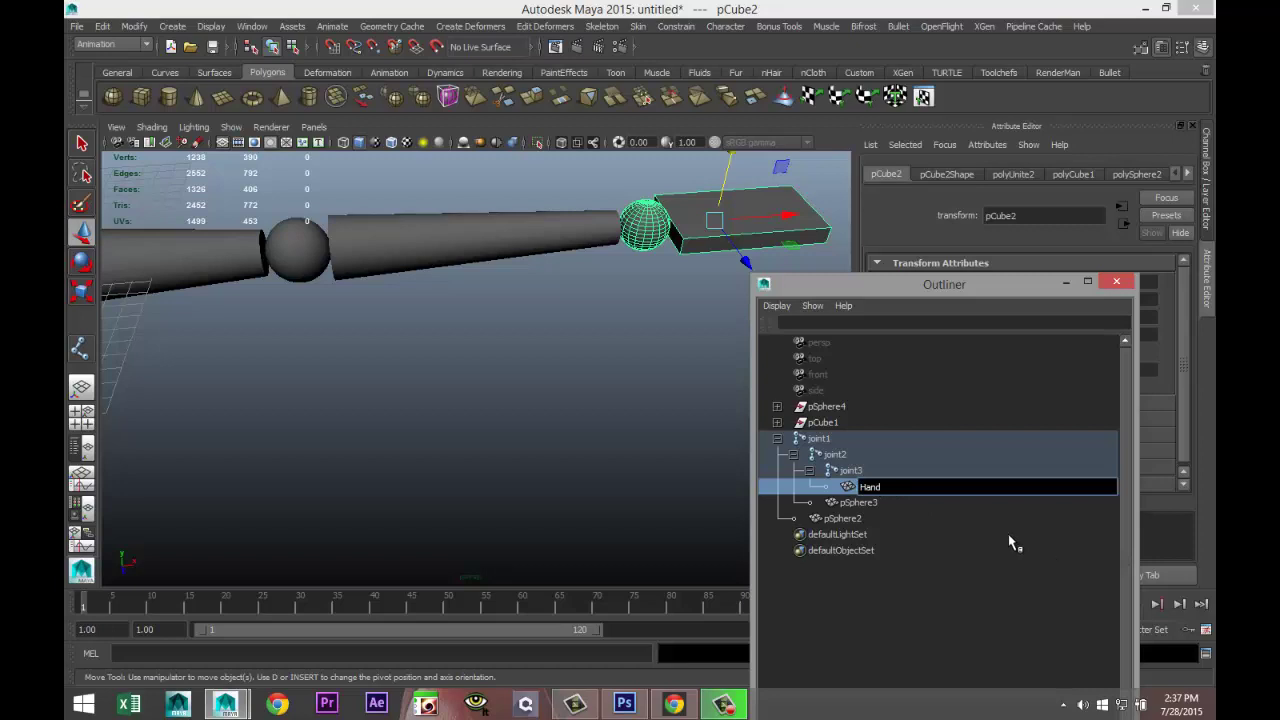
{"action": "left_click", "coordinate": [1010, 546]}
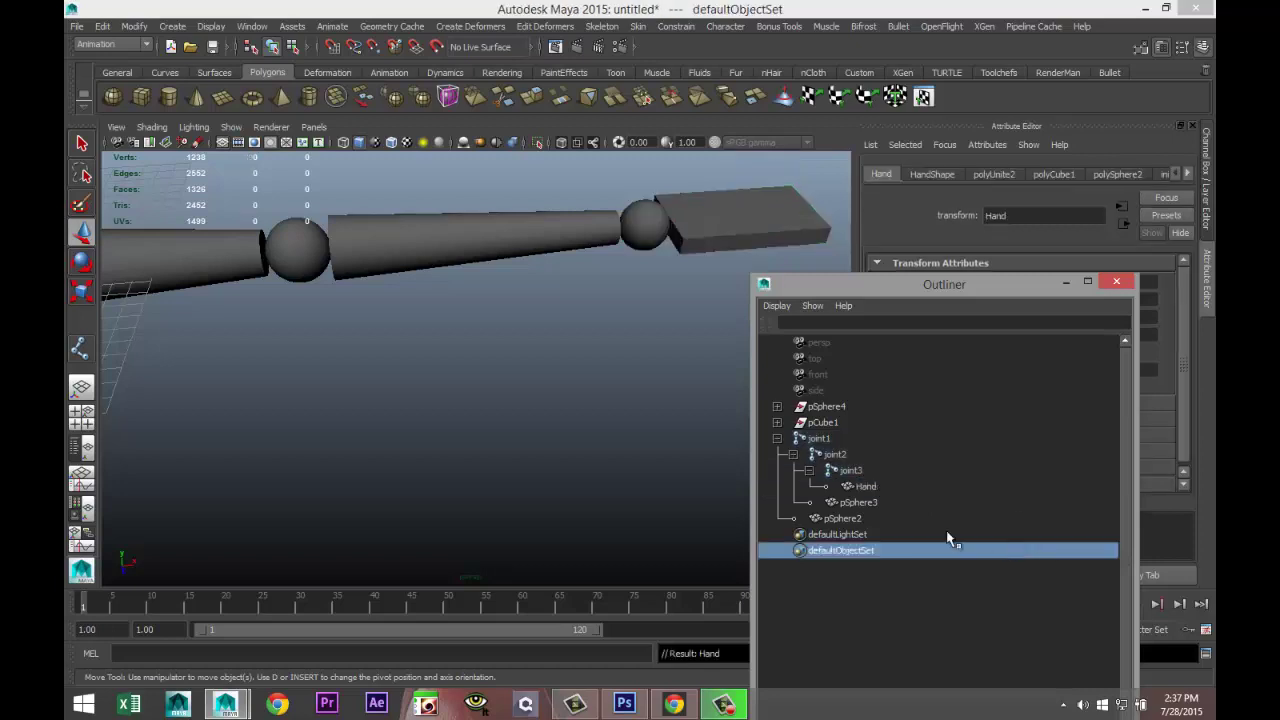
- Rename the tapered segment mesh under joint2 to Lowerarm
{"action": "left_click", "coordinate": [871, 504]}
{"action": "double_click", "coordinate": [882, 503]}
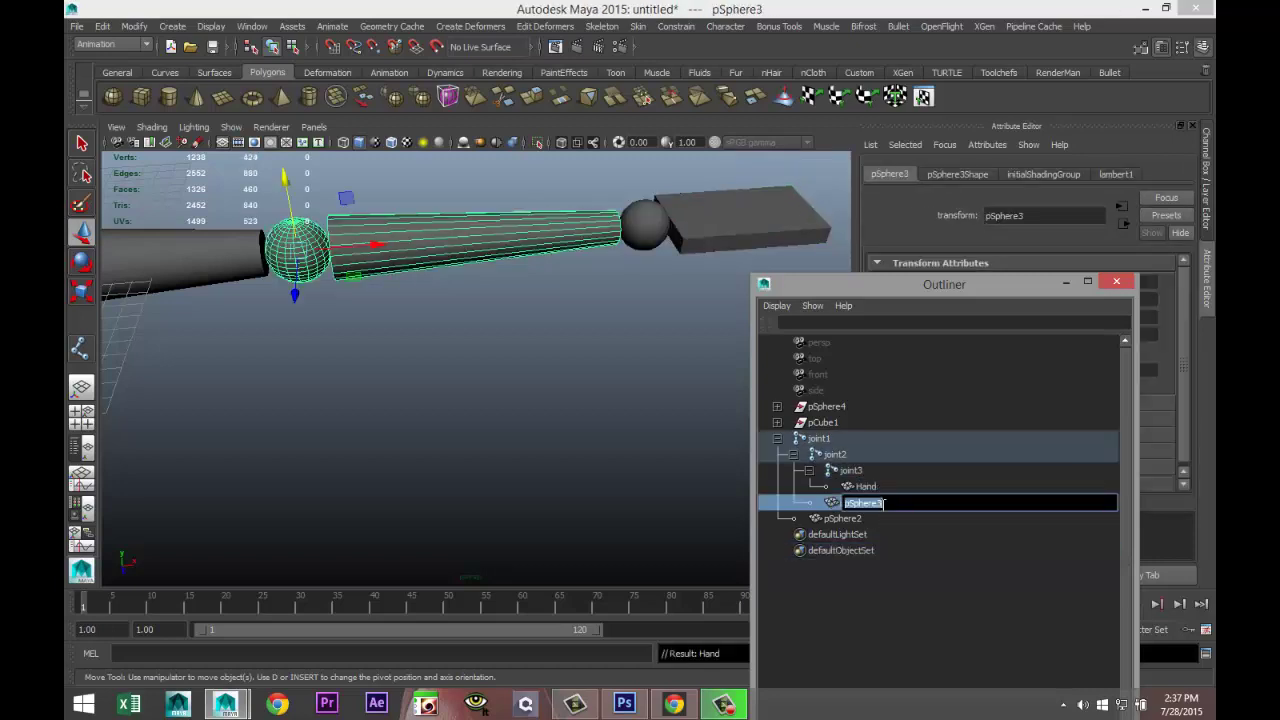
{"action": "type", "text": "Lowerarm"}
{"action": "left_click", "coordinate": [949, 628]}
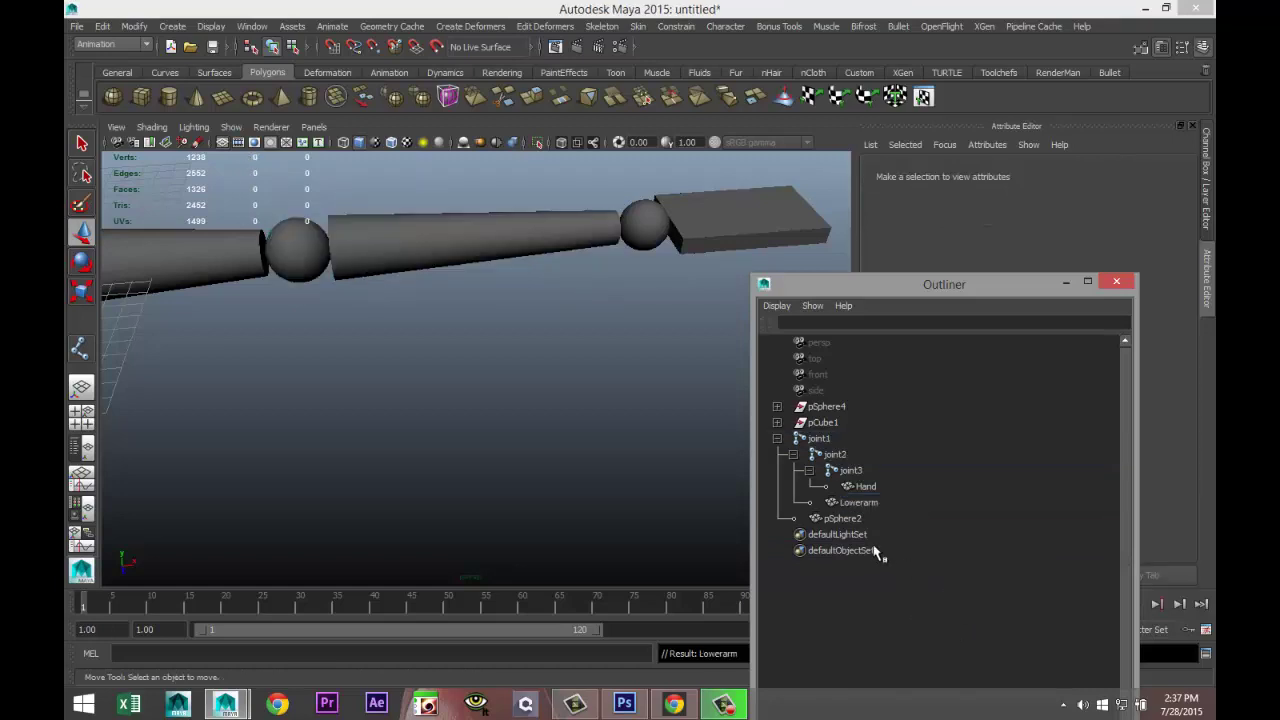
- Rename the first arm segment mesh under joint1 to Upperarm and minimise the Outliner
{"action": "left_click", "coordinate": [843, 518]}
{"action": "double_click", "coordinate": [847, 518]}
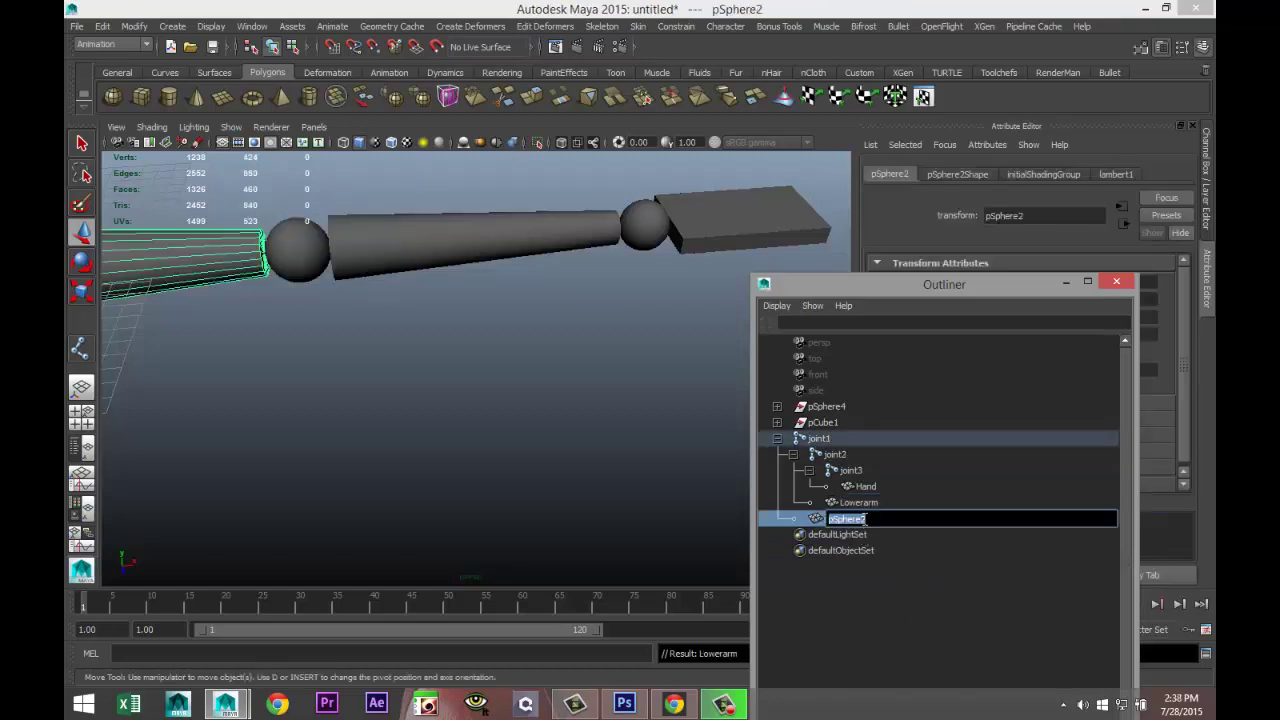
{"action": "type", "text": "Upp"}
{"action": "left_click", "coordinate": [950, 624]}
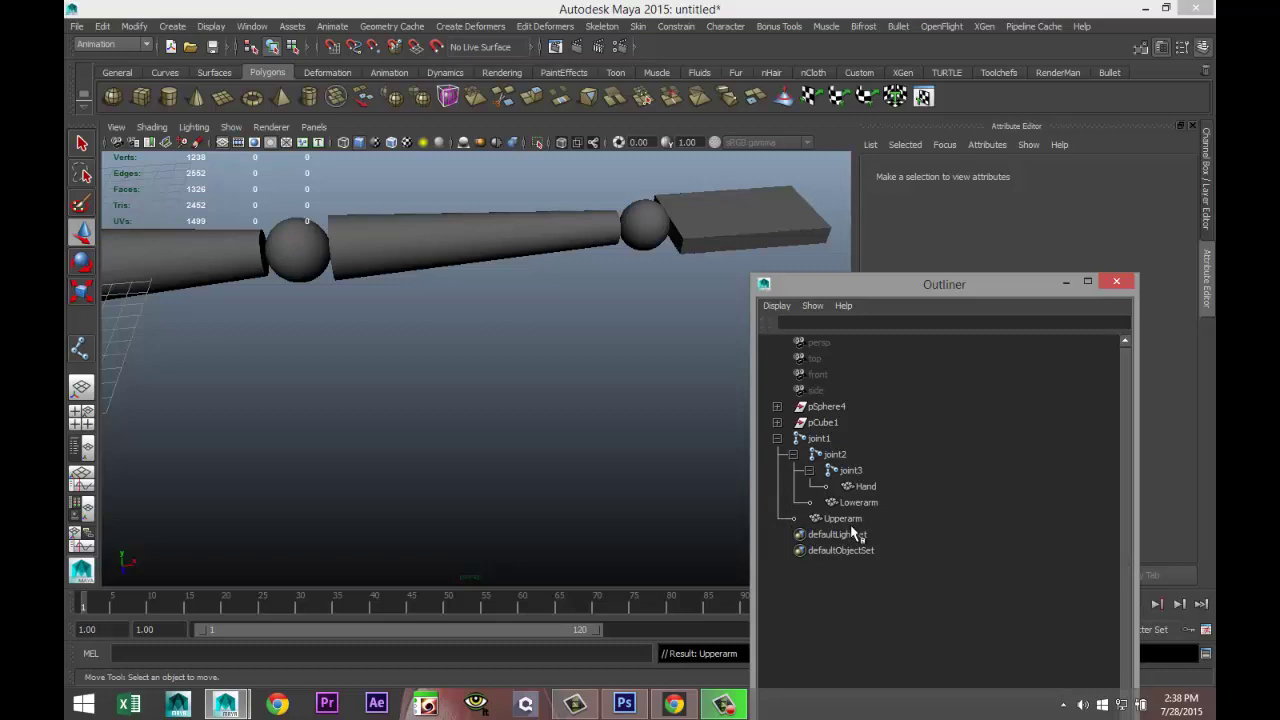
{"action": "middle_click_drag", "start_coordinate": [847, 508], "coordinate": [786, 490]}
{"action": "left_click", "coordinate": [1066, 282]}
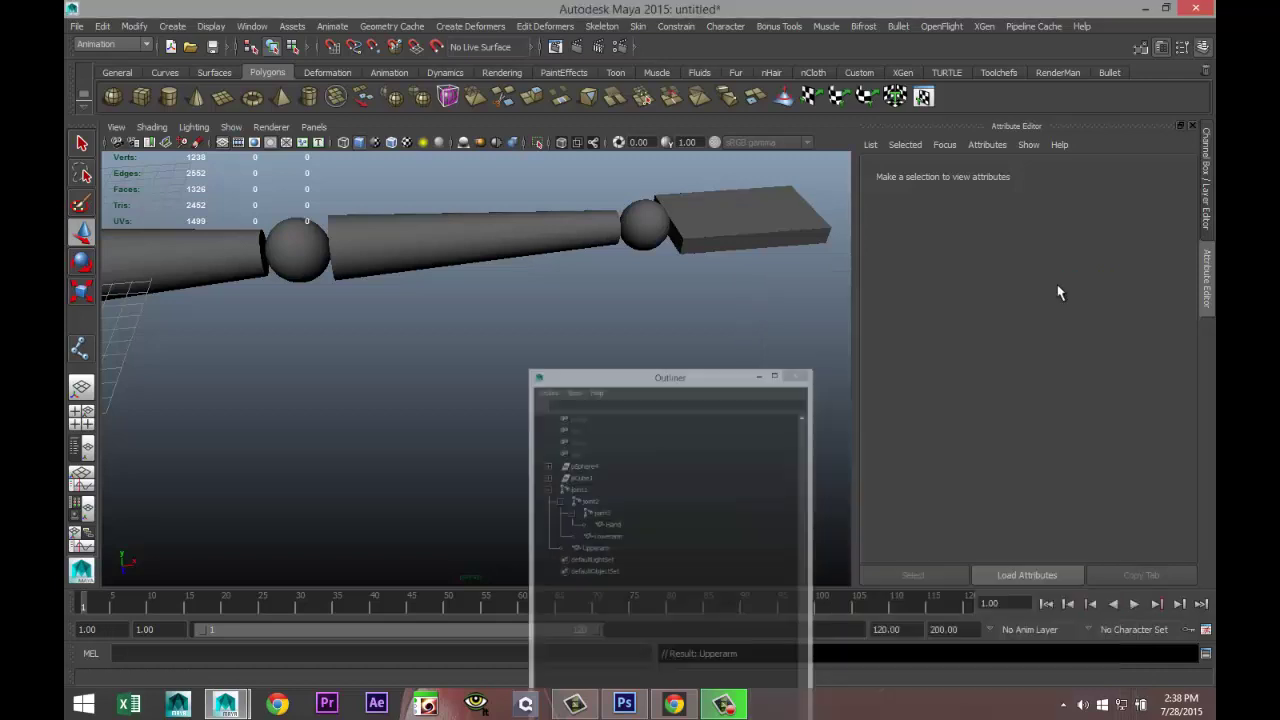
- Switch the viewport to wireframe display and select the joint inside the hand's sphere
{"action": "scroll", "coordinate": [700, 418], "scroll_direction": "down", "scroll_amount": 3}
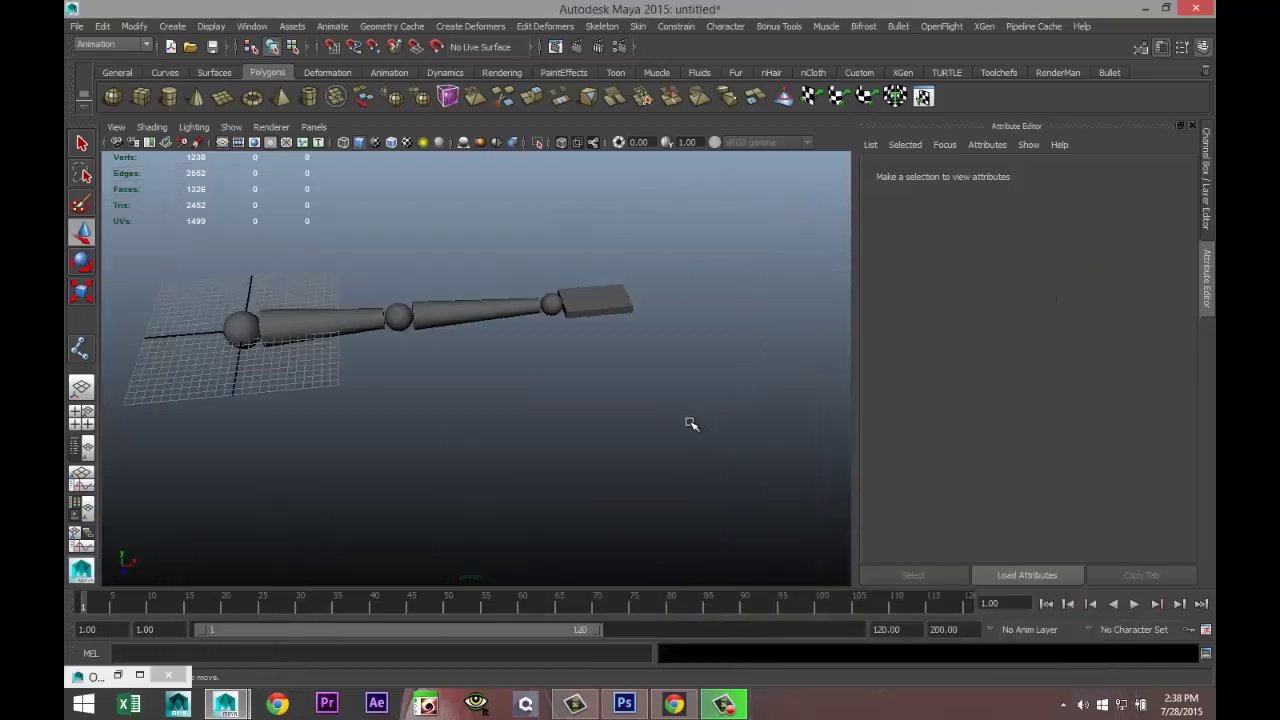
{"action": "left_click_drag", "start_coordinate": [690, 424], "coordinate": [595, 466], "text": "alt"}
{"action": "right_click_drag", "start_coordinate": [595, 466], "coordinate": [617, 486], "text": "alt"}
{"action": "key", "text": "4"}
{"action": "mouse_move", "coordinate": [617, 486]}
{"action": "left_mouse_down", "text": "alt"}
{"action": "mouse_move", "coordinate": [631, 466]}
{"action": "mouse_move", "coordinate": [641, 487]}
{"action": "left_mouse_up", "text": "alt"}
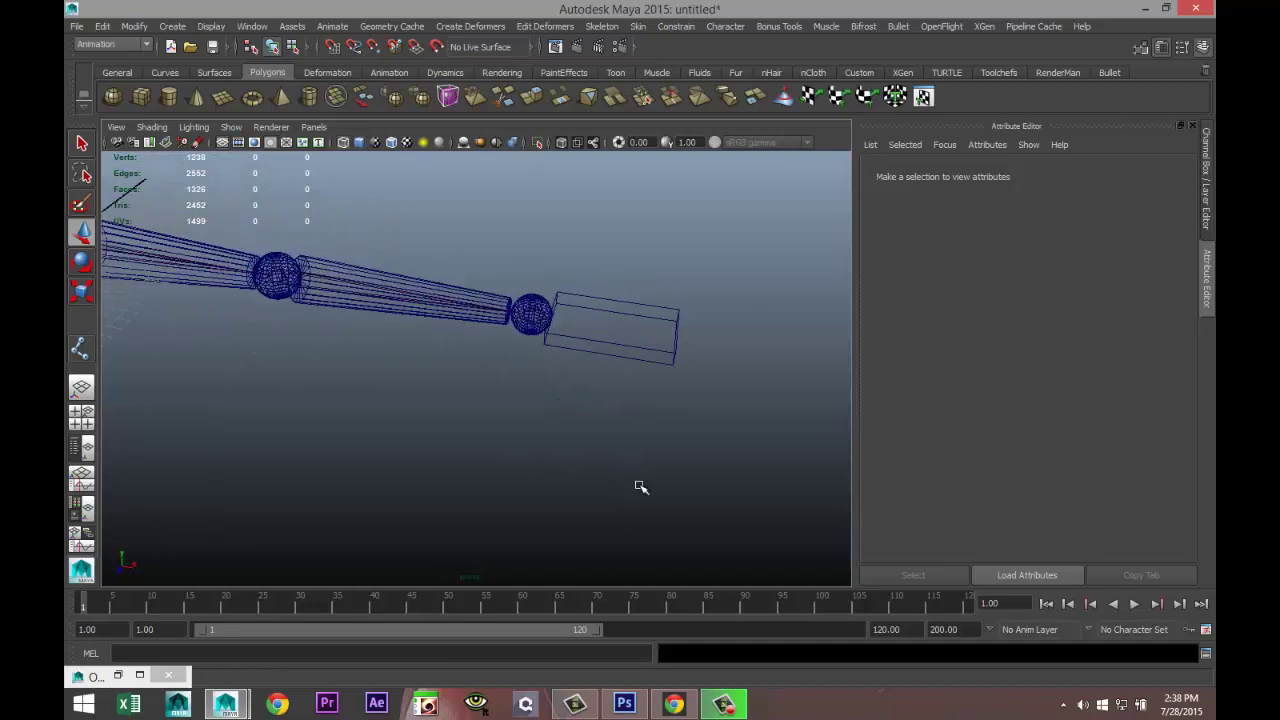
{"action": "left_click", "coordinate": [535, 320]}
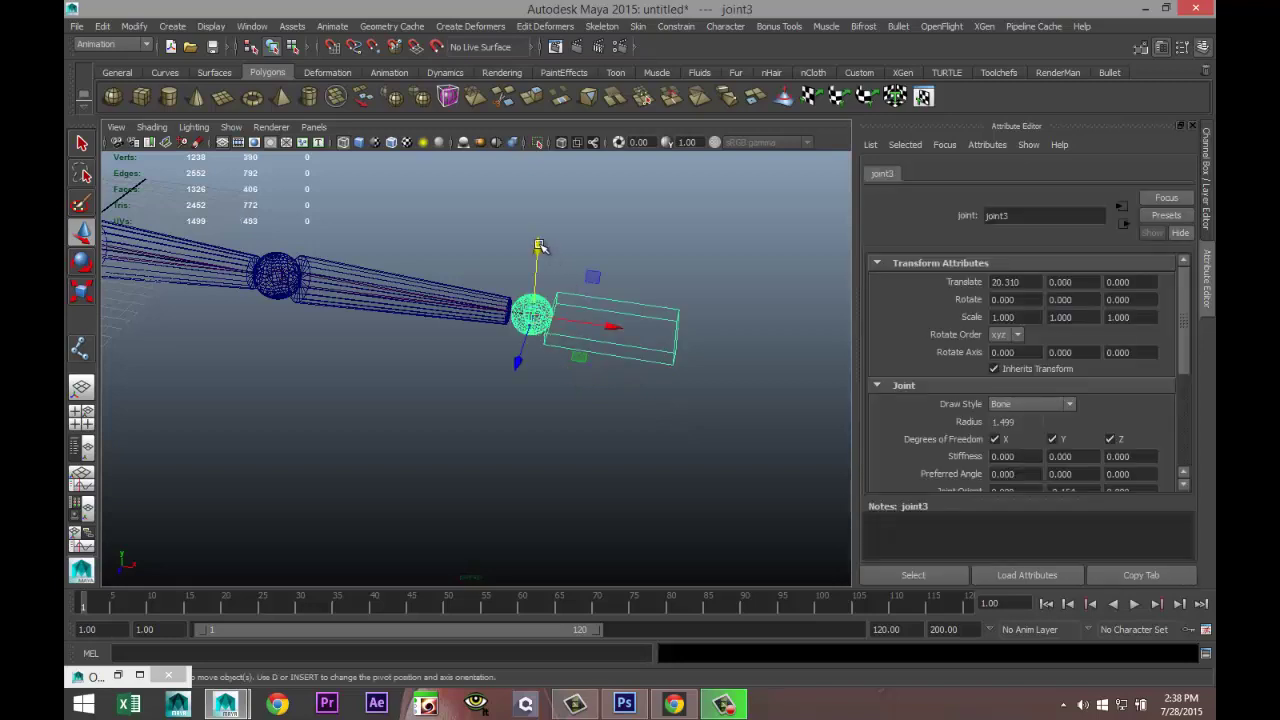
{"action": "left_click_drag", "start_coordinate": [537, 251], "coordinate": [584, 322]}
{"action": "left_click_drag", "start_coordinate": [618, 449], "coordinate": [612, 455], "text": "alt"}
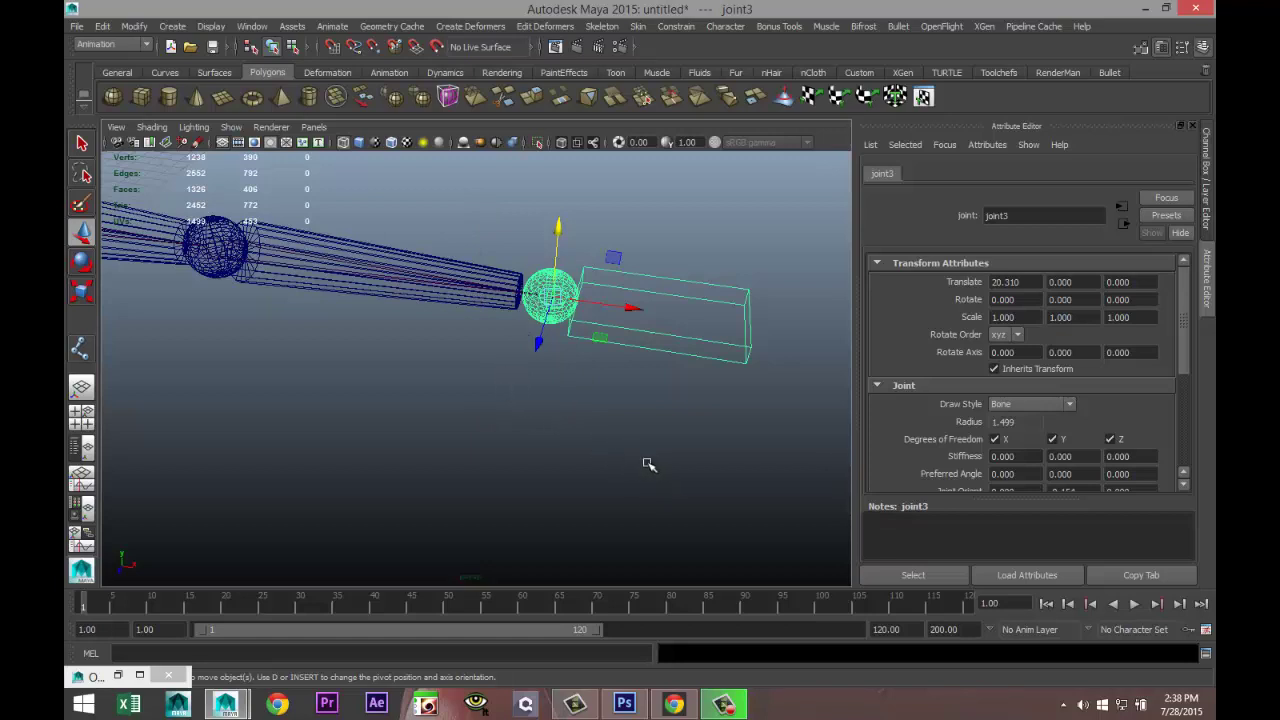
- Test-rotate the hand's joint by about -15 degrees in Y and 12 degrees in Z, and undo both rotations
{"action": "key", "text": "e"}
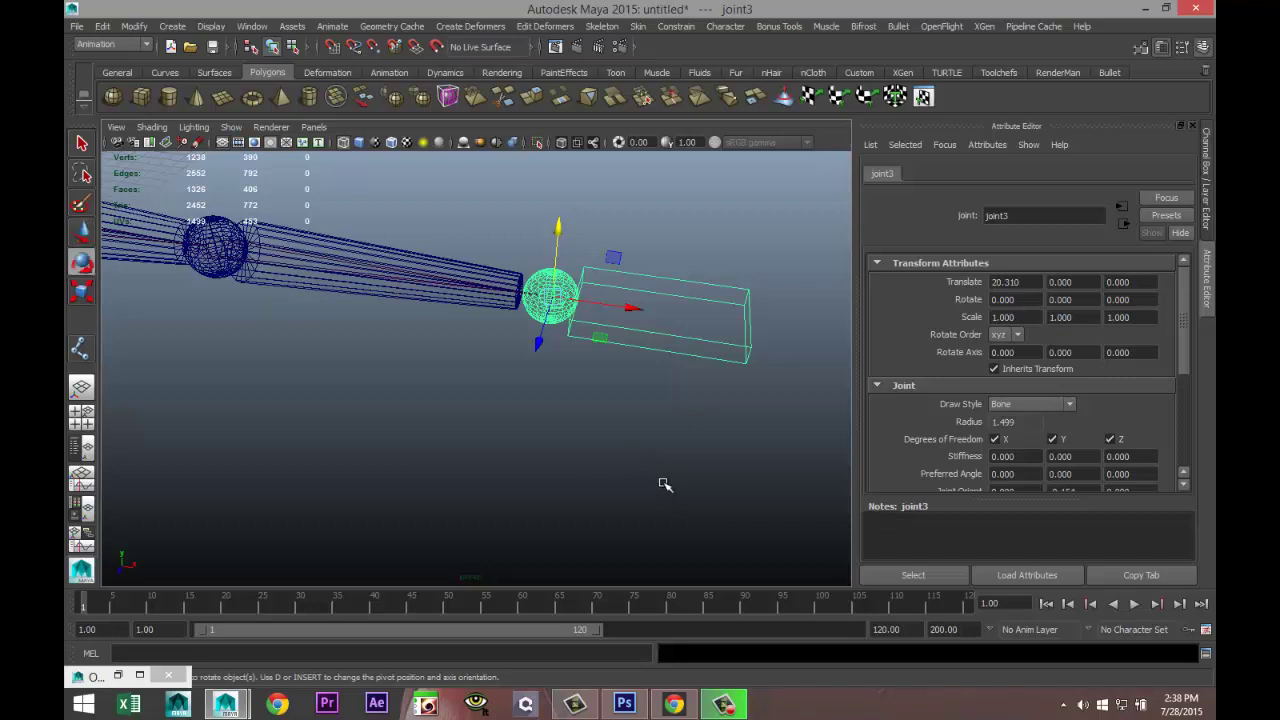
{"action": "left_click_drag", "start_coordinate": [574, 248], "coordinate": [568, 354]}
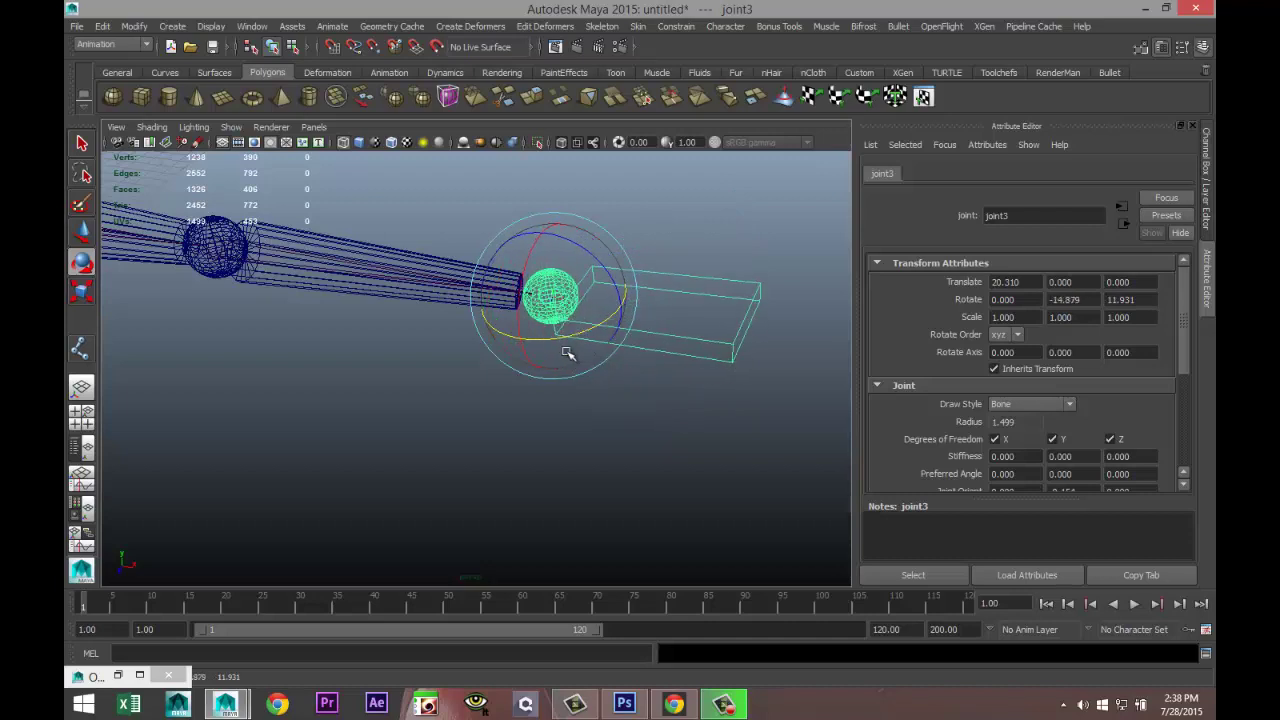
{"action": "key", "text": "ctrl+z"}
{"action": "key", "text": "ctrl+z"}
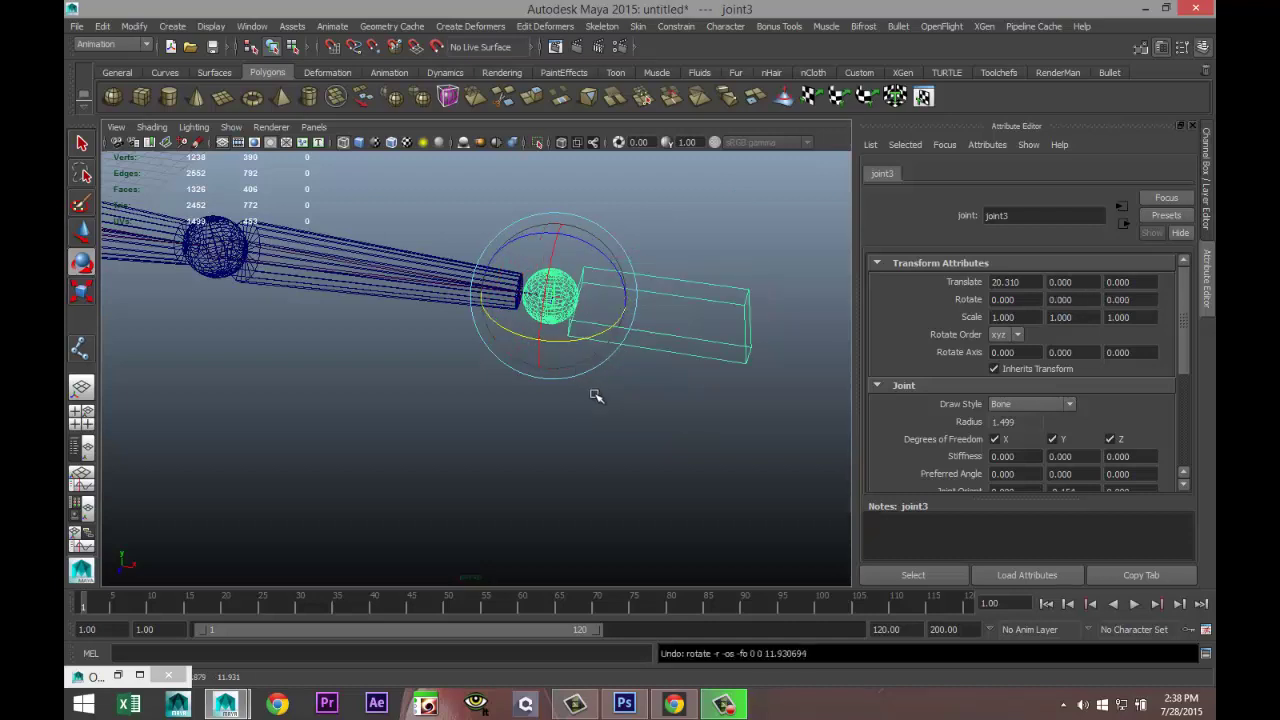
- Test-rotate the elbow joint between the upper and lower arm by about 2.6 degrees in Y, and undo the rotation
{"action": "middle_click_drag", "start_coordinate": [322, 438], "coordinate": [430, 457], "text": "alt"}
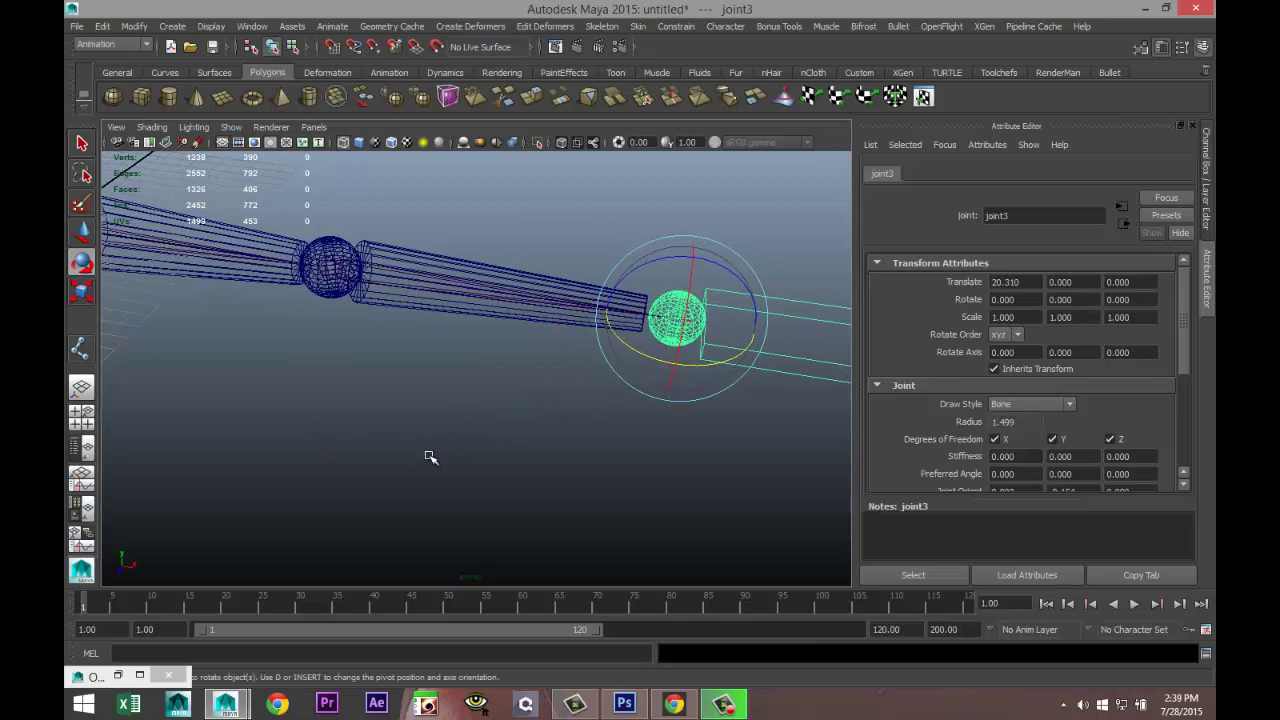
{"action": "left_click", "coordinate": [331, 270]}
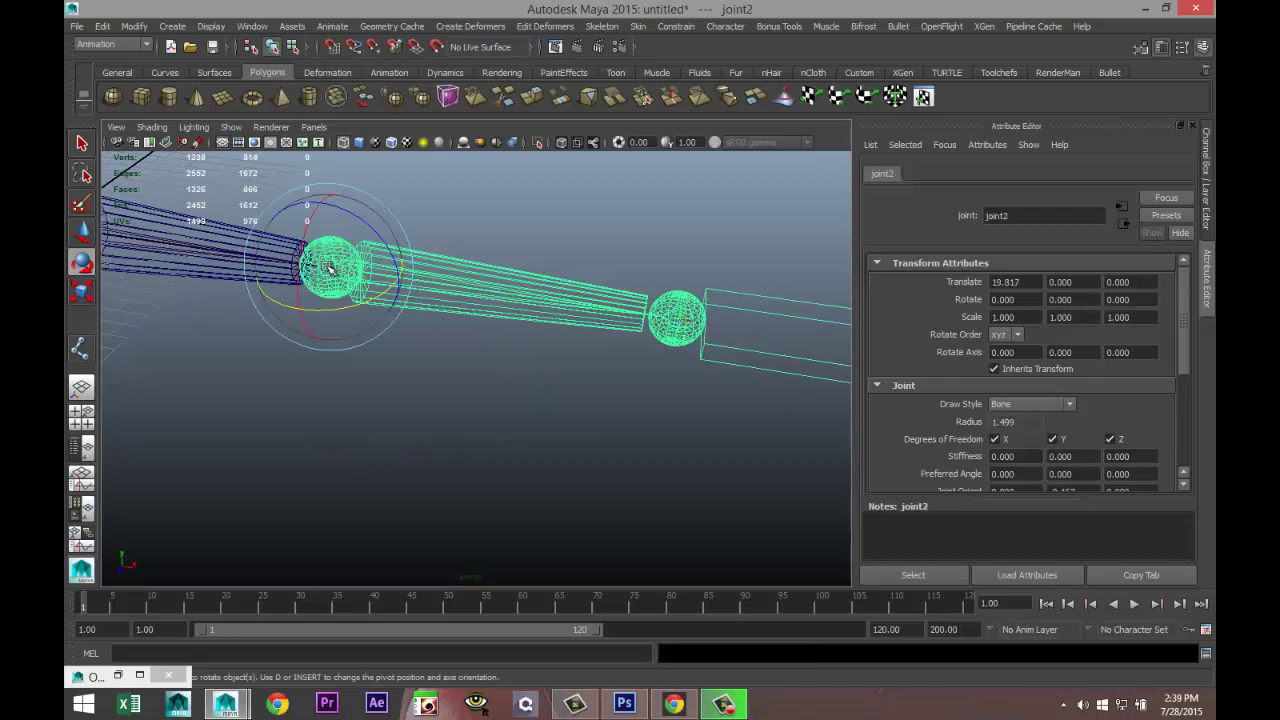
{"action": "scroll", "coordinate": [363, 386], "scroll_direction": "down", "scroll_amount": 2}
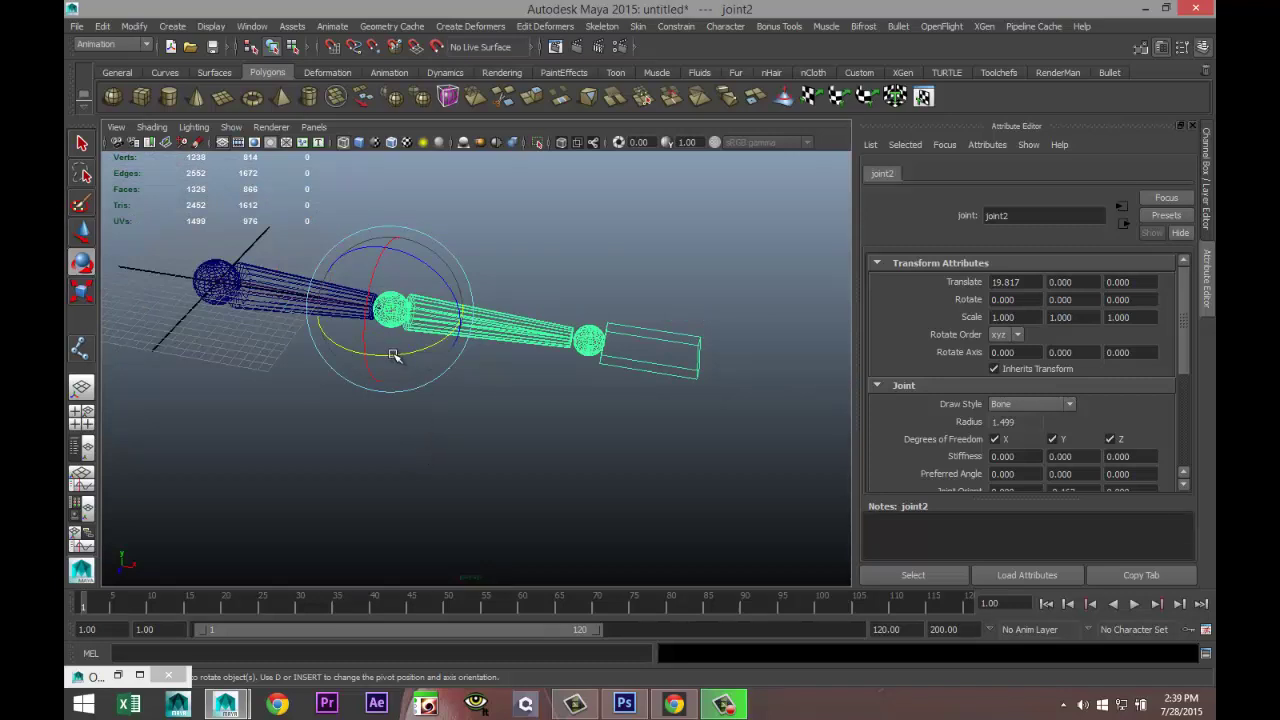
{"action": "mouse_move", "coordinate": [392, 355]}
{"action": "left_mouse_down"}
{"action": "mouse_move", "coordinate": [443, 337]}
{"action": "mouse_move", "coordinate": [432, 360]}
{"action": "mouse_move", "coordinate": [414, 349]}
{"action": "mouse_move", "coordinate": [430, 337]}
{"action": "mouse_move", "coordinate": [388, 357]}
{"action": "mouse_move", "coordinate": [431, 337]}
{"action": "mouse_move", "coordinate": [397, 366]}
{"action": "left_mouse_up"}
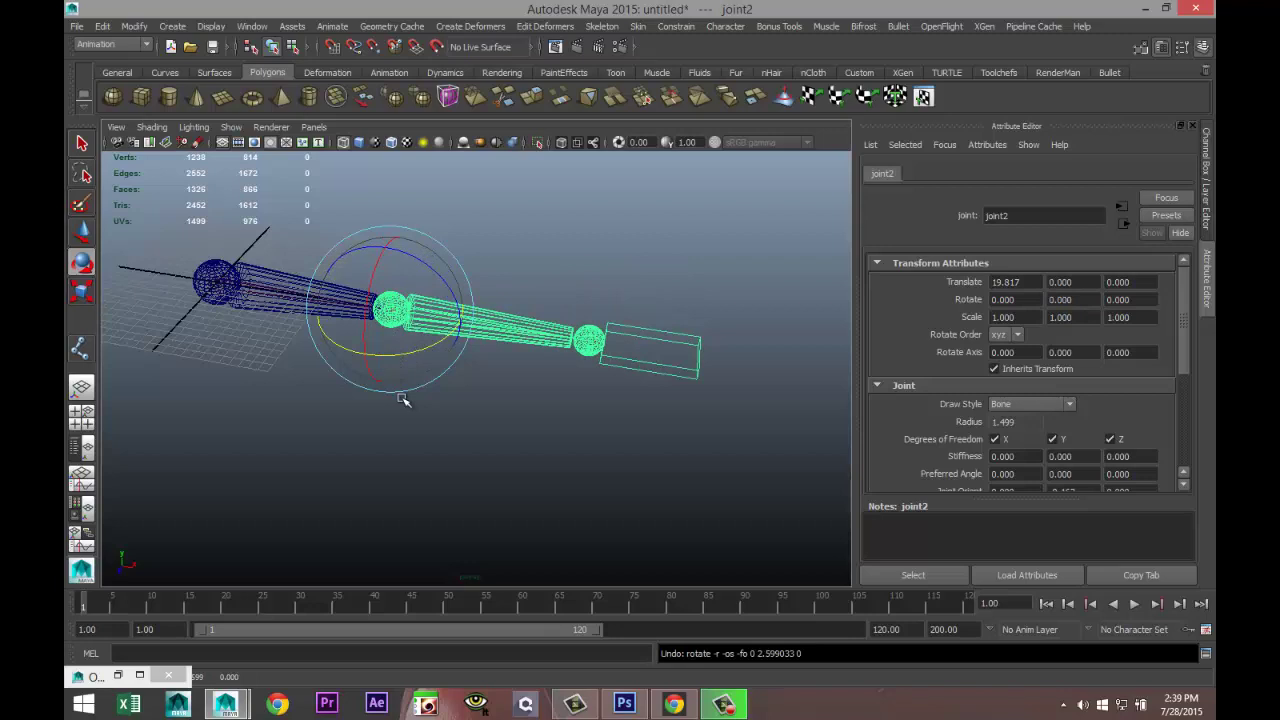
- Rotate the whole arm from its root joint to about -0.5 degrees in X, -5.4 in Y and -9 in Z
{"action": "left_click", "coordinate": [213, 278]}
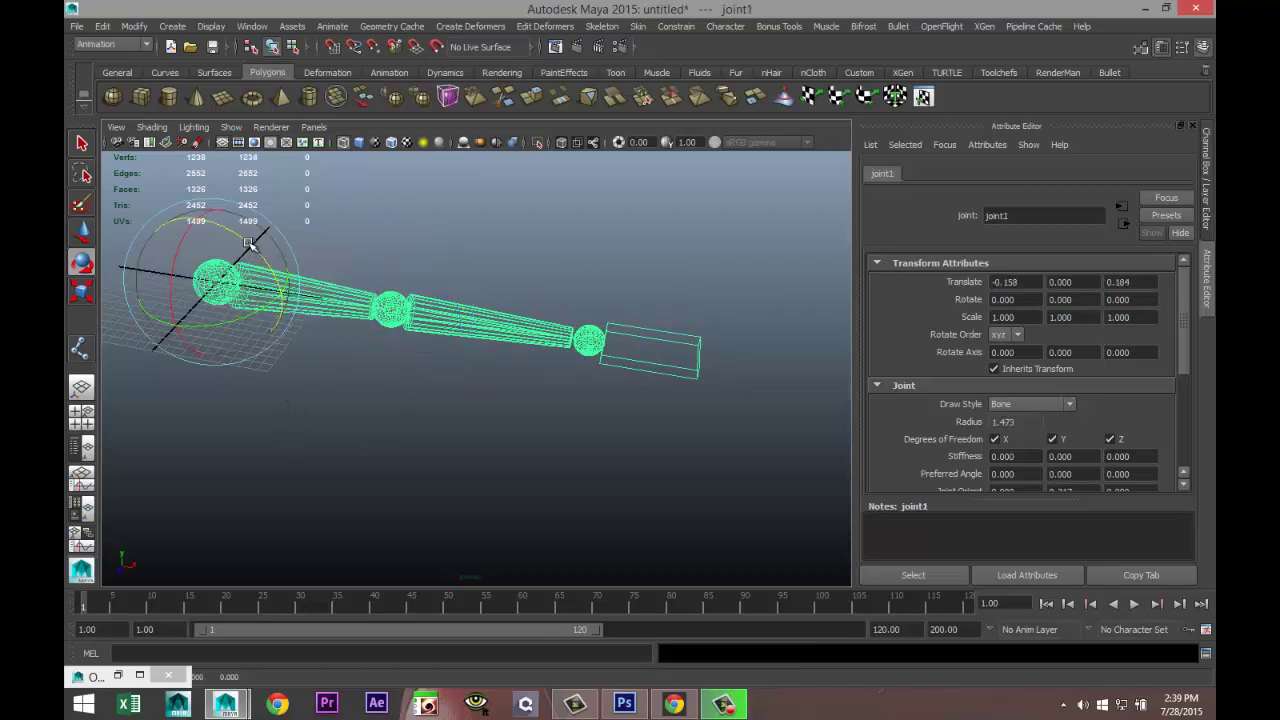
{"action": "left_click_drag", "start_coordinate": [251, 247], "coordinate": [203, 343]}
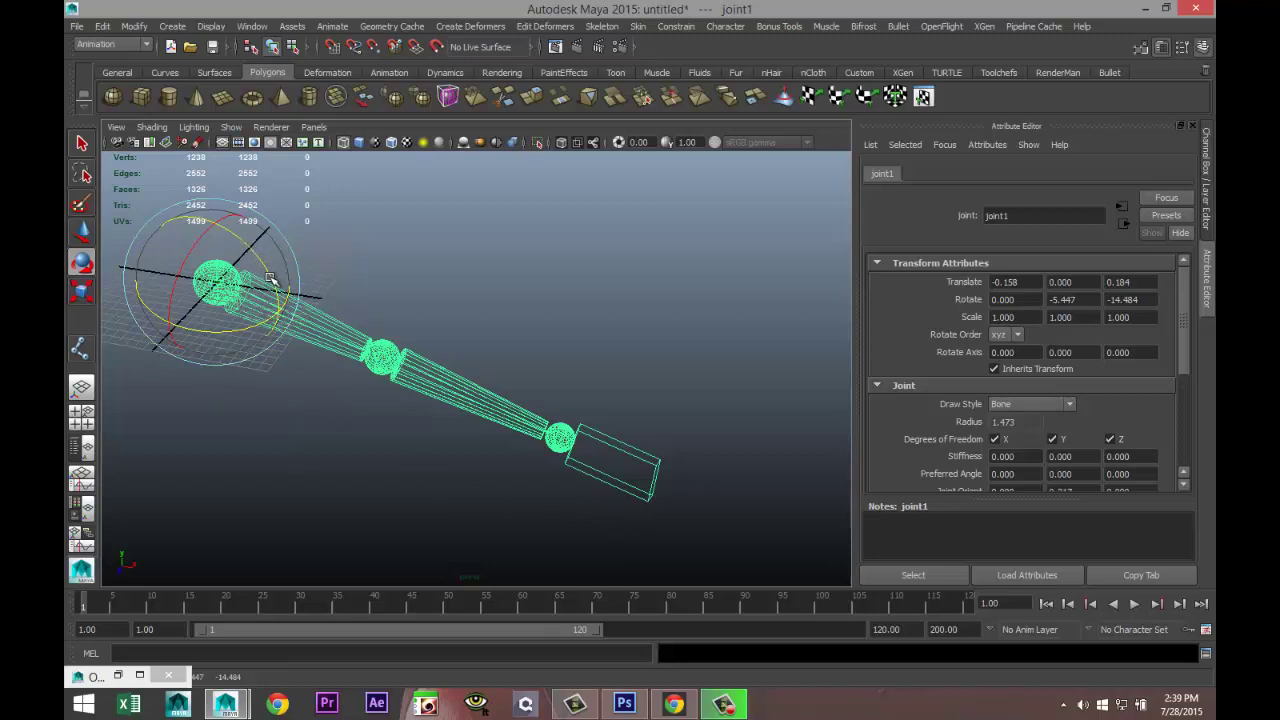
{"action": "left_click_drag", "start_coordinate": [270, 278], "coordinate": [242, 290]}
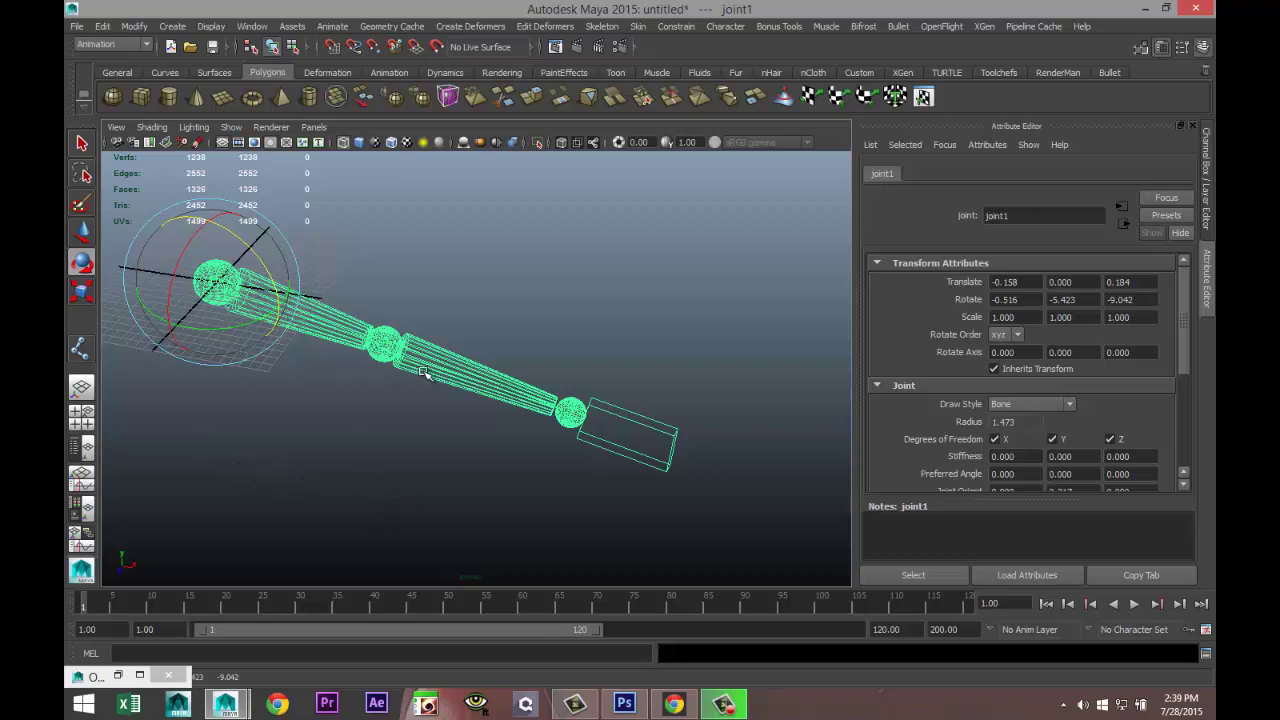
- Test-rotate the elbow joint to about 32 degrees in Z, undo that, and rotate it to about 51 degrees in Y
{"action": "left_click", "coordinate": [388, 347]}
{"action": "mouse_move", "coordinate": [383, 393]}
{"action": "left_mouse_down"}
{"action": "mouse_move", "coordinate": [423, 391]}
{"action": "mouse_move", "coordinate": [448, 350]}
{"action": "mouse_move", "coordinate": [390, 398]}
{"action": "left_mouse_up"}
{"action": "left_click_drag", "start_coordinate": [427, 315], "coordinate": [391, 294]}
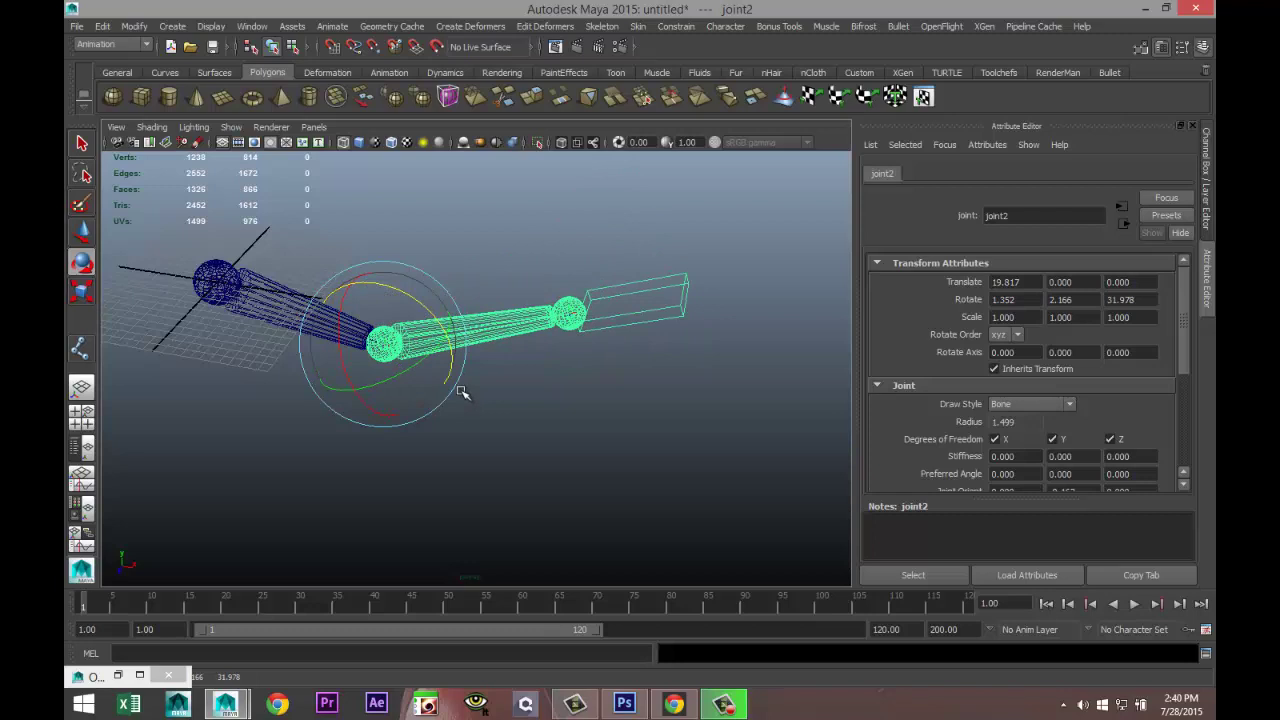
{"action": "key", "text": "ctrl+z"}
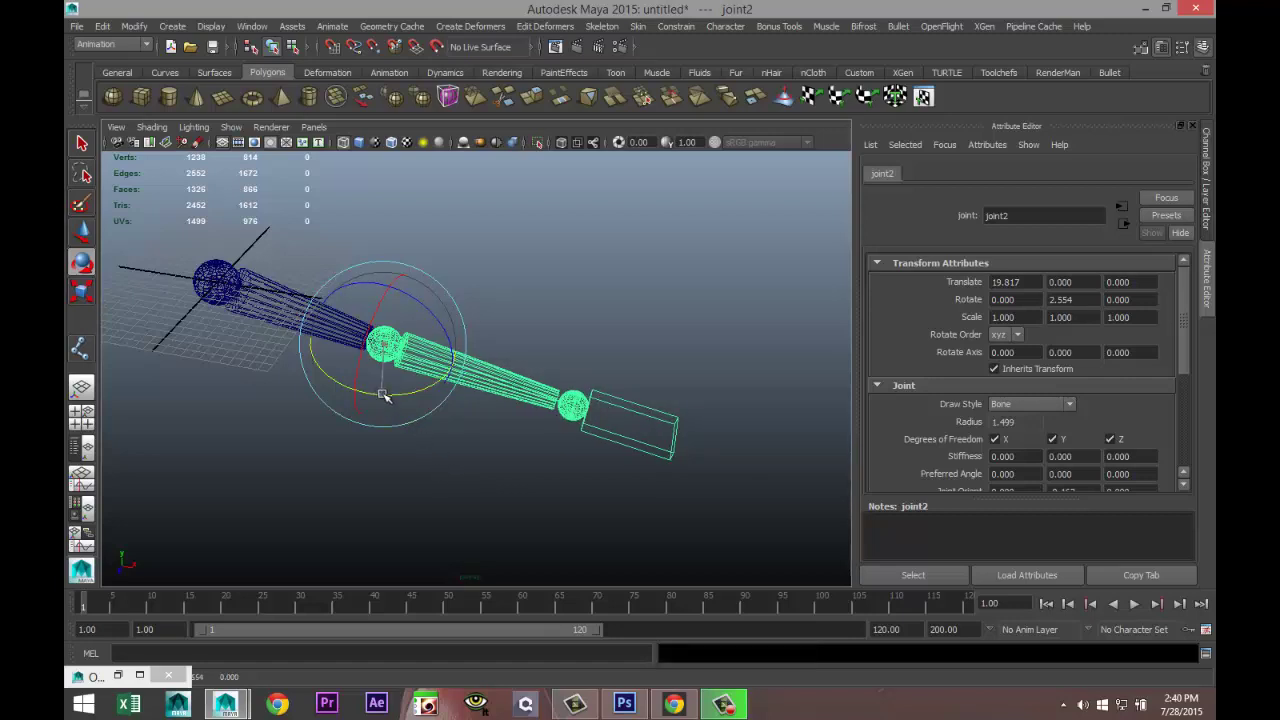
{"action": "left_click_drag", "start_coordinate": [383, 395], "coordinate": [437, 377]}
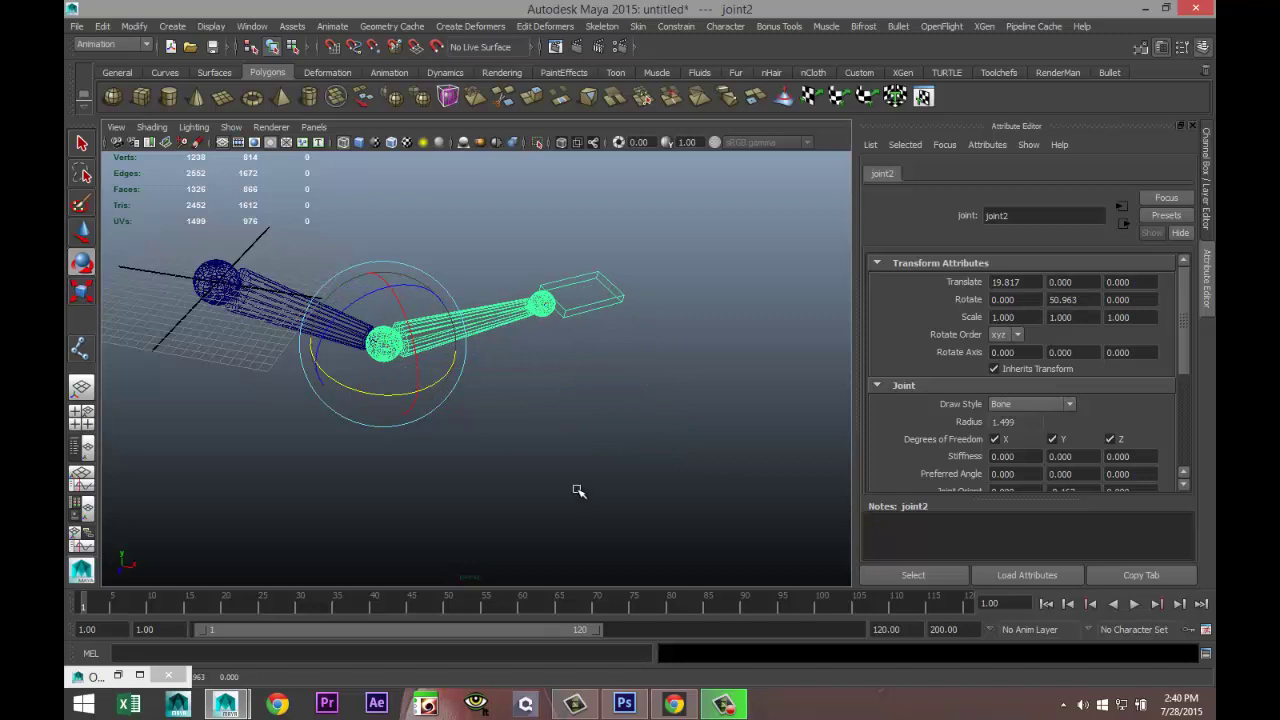